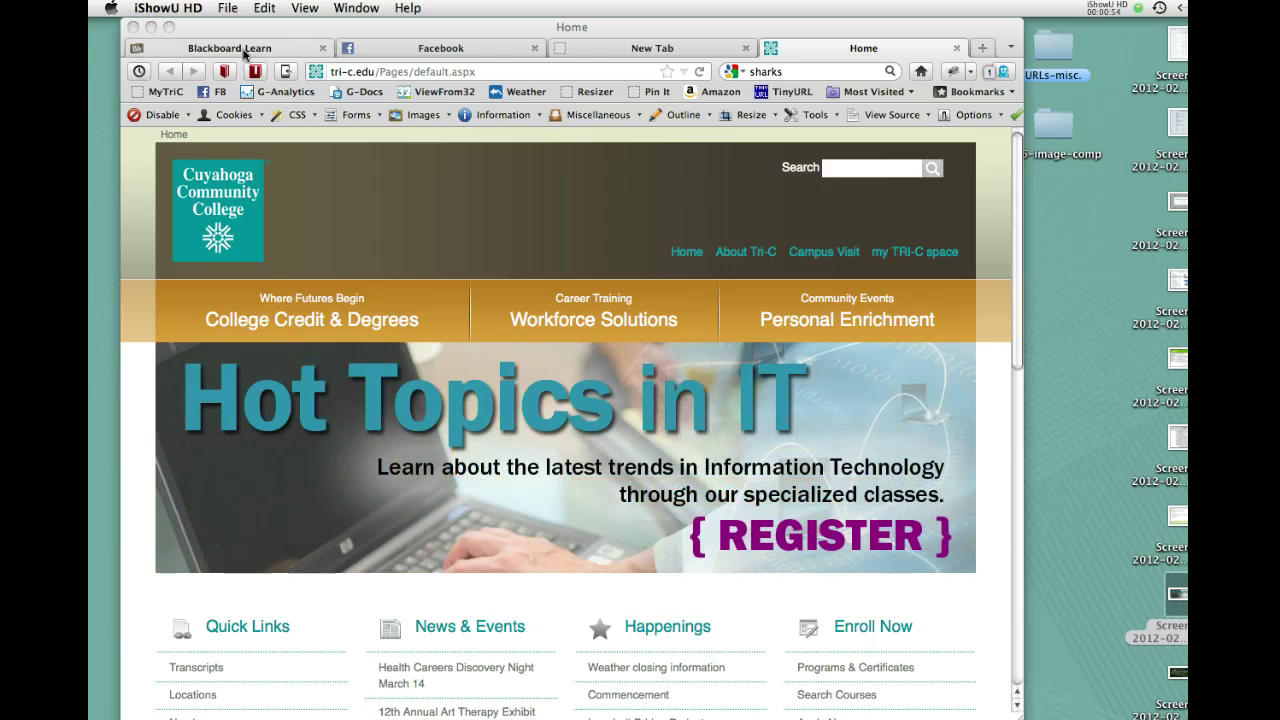
# - Minimize the browser window, switch to Photoshop, and move its document window up just below the options bar
pyautogui.click(151, 29)
pyautogui.click(407, 179)
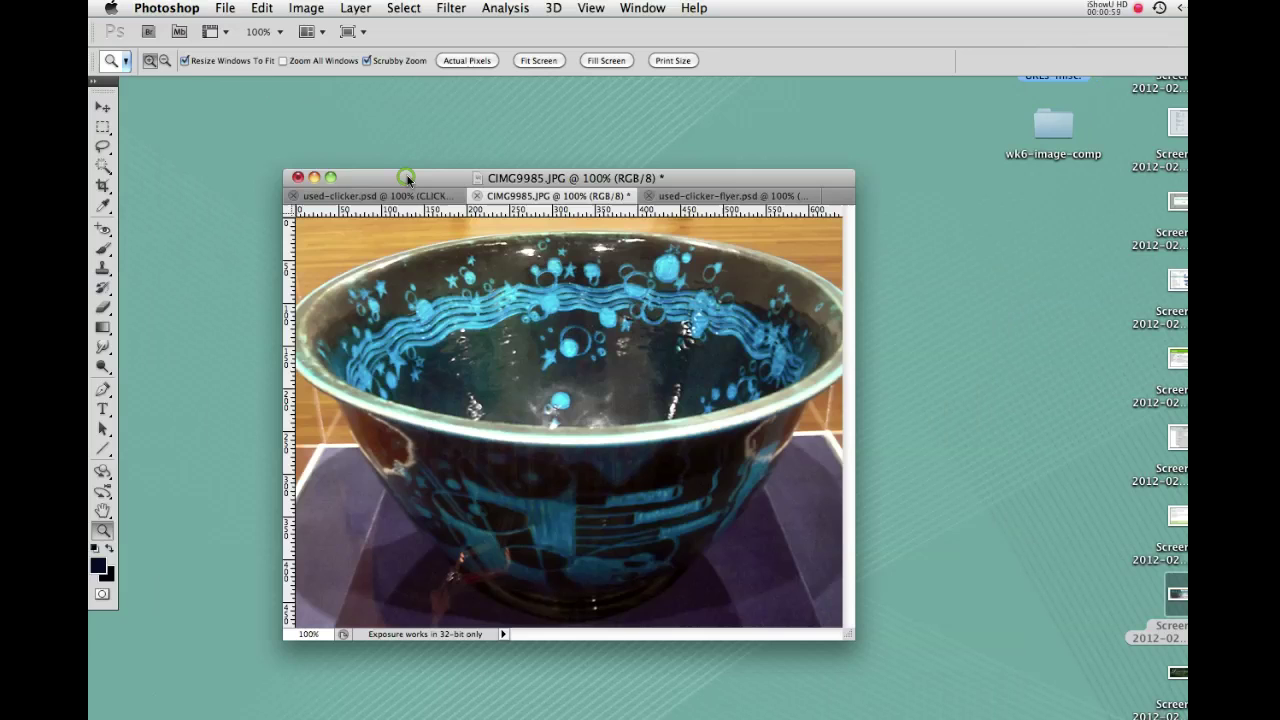
pyautogui.moveTo(407, 177); pyautogui.dragTo(366, 143)
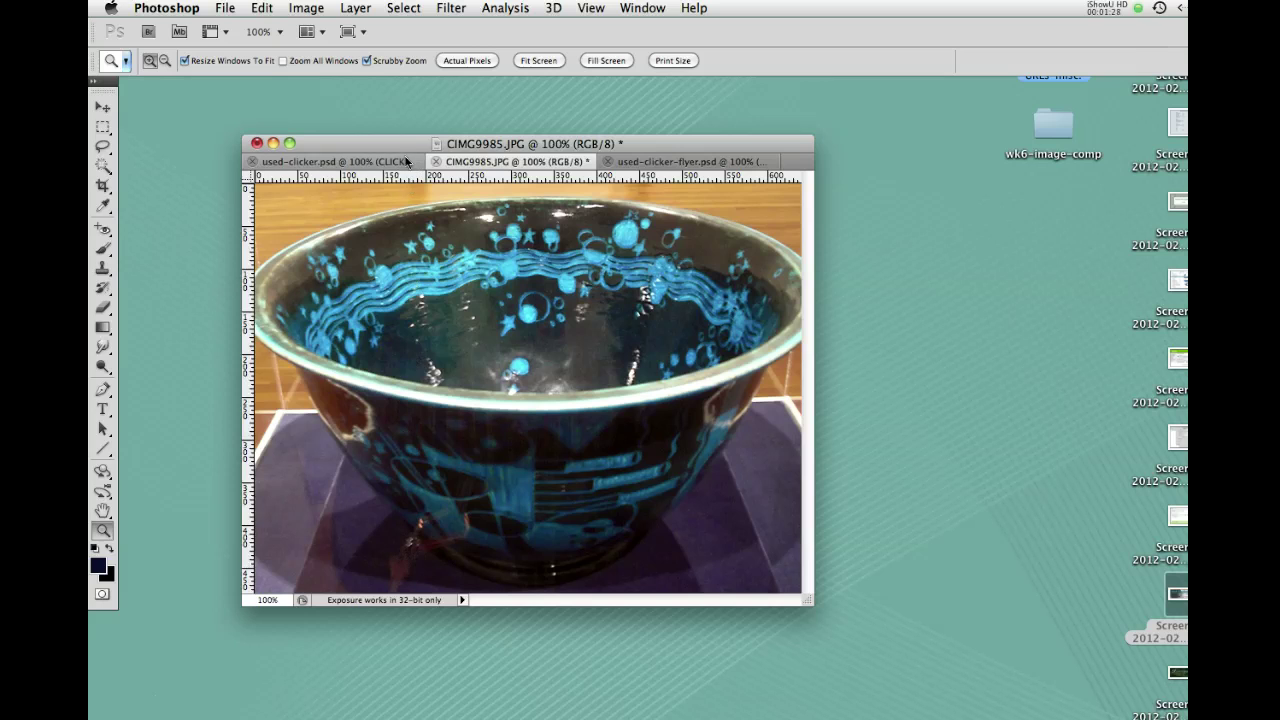
pyautogui.moveTo(403, 148); pyautogui.dragTo(405, 114)
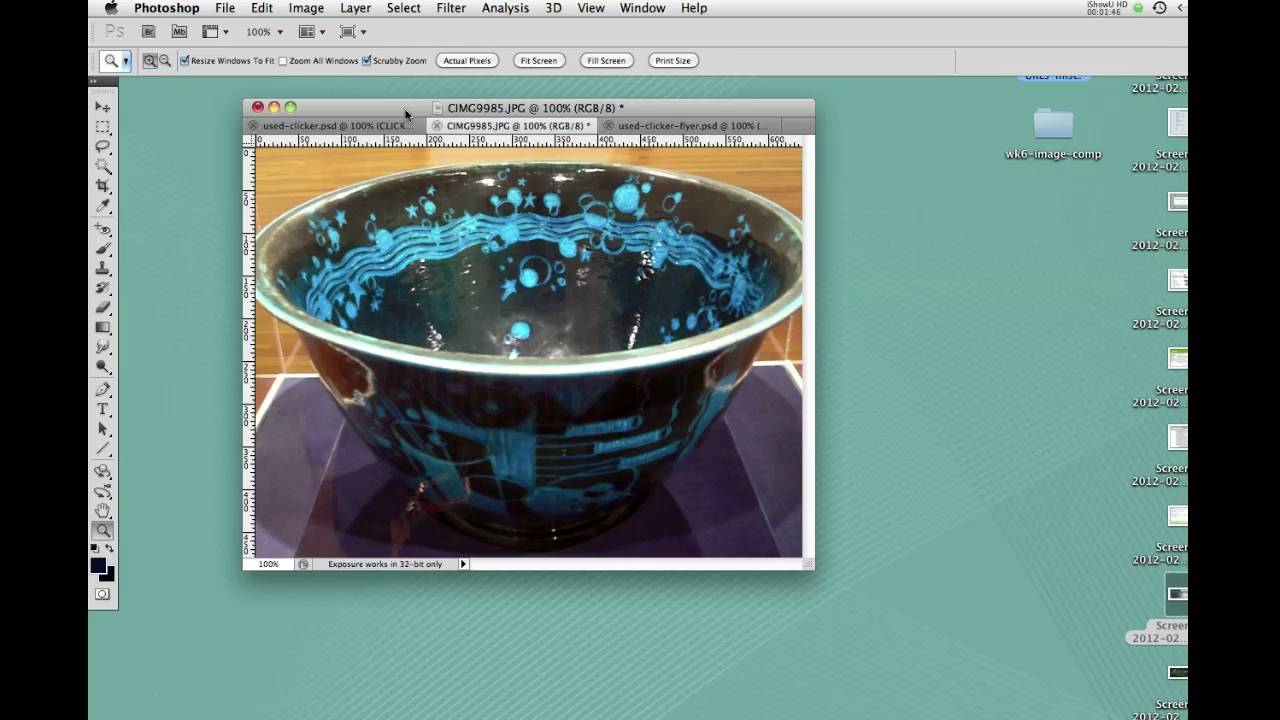
pyautogui.moveTo(405, 113); pyautogui.dragTo(402, 102)
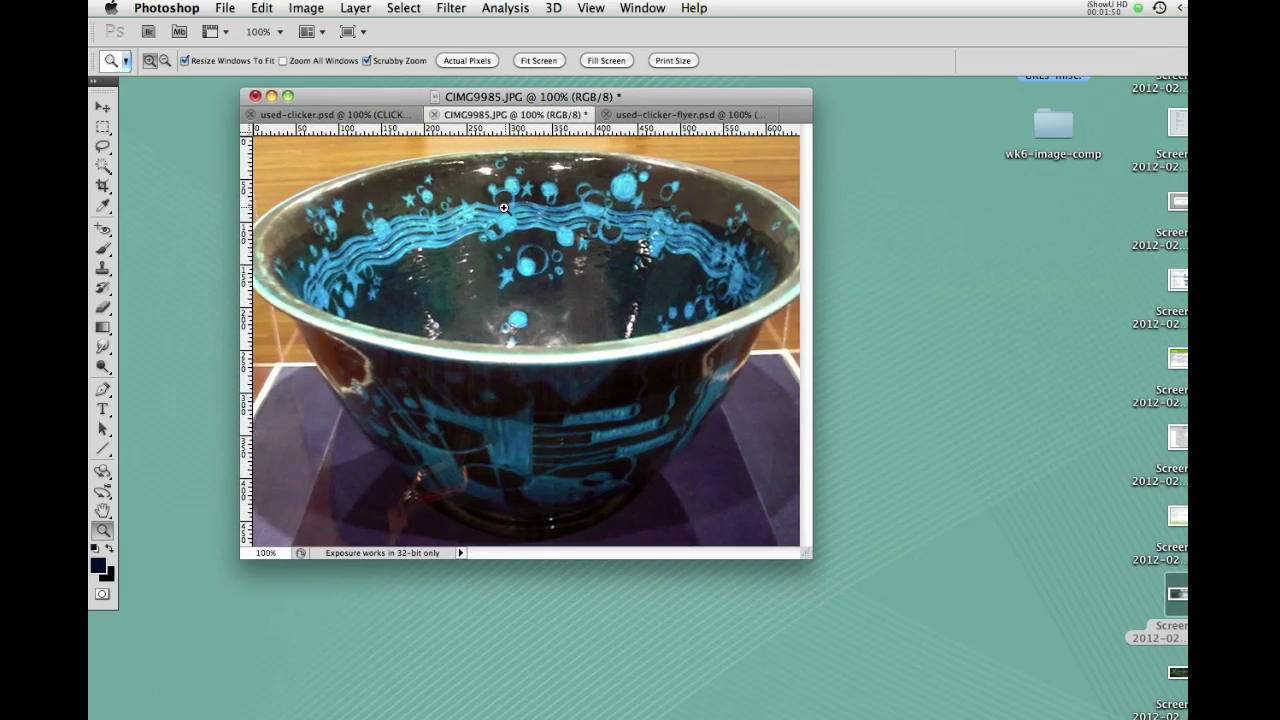
# - Compare the typeset drawing in used-clicker.psd with the handwritten photo in used-clicker-flyer.psd and the bowl photo in CIMG9985.JPG
pyautogui.click(343, 117)
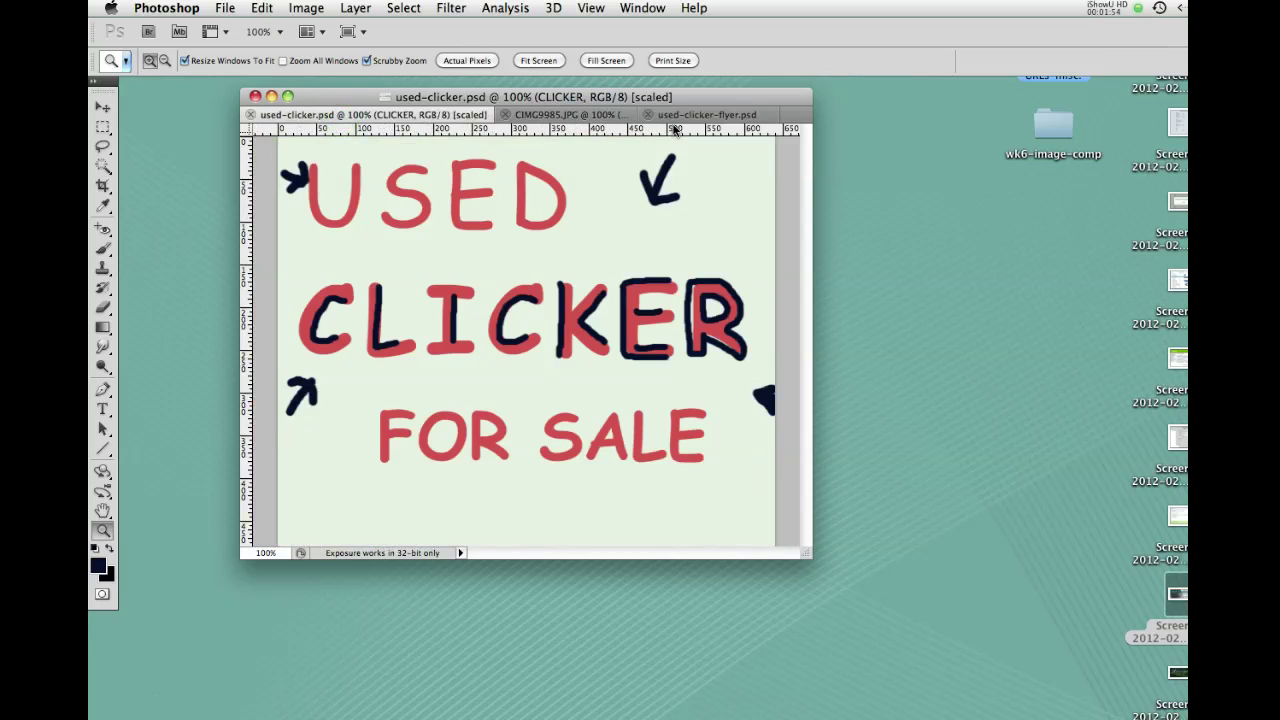
pyautogui.click(676, 116)
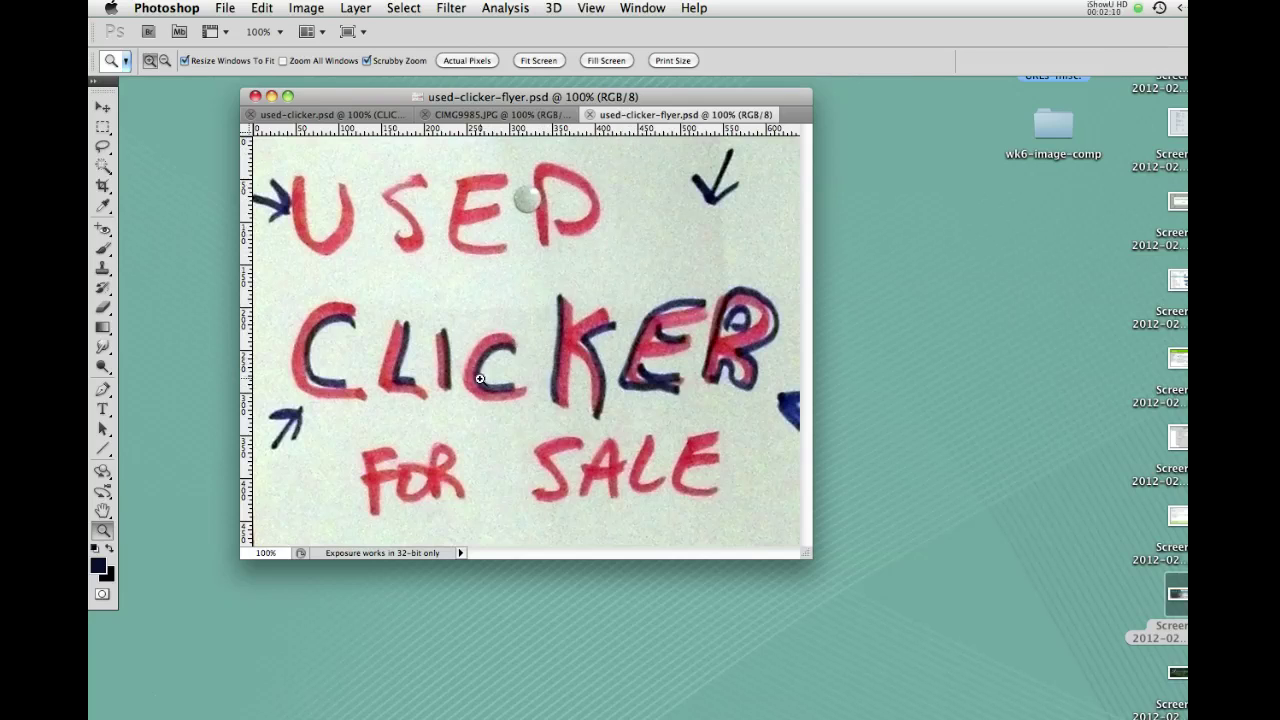
pyautogui.click(488, 115)
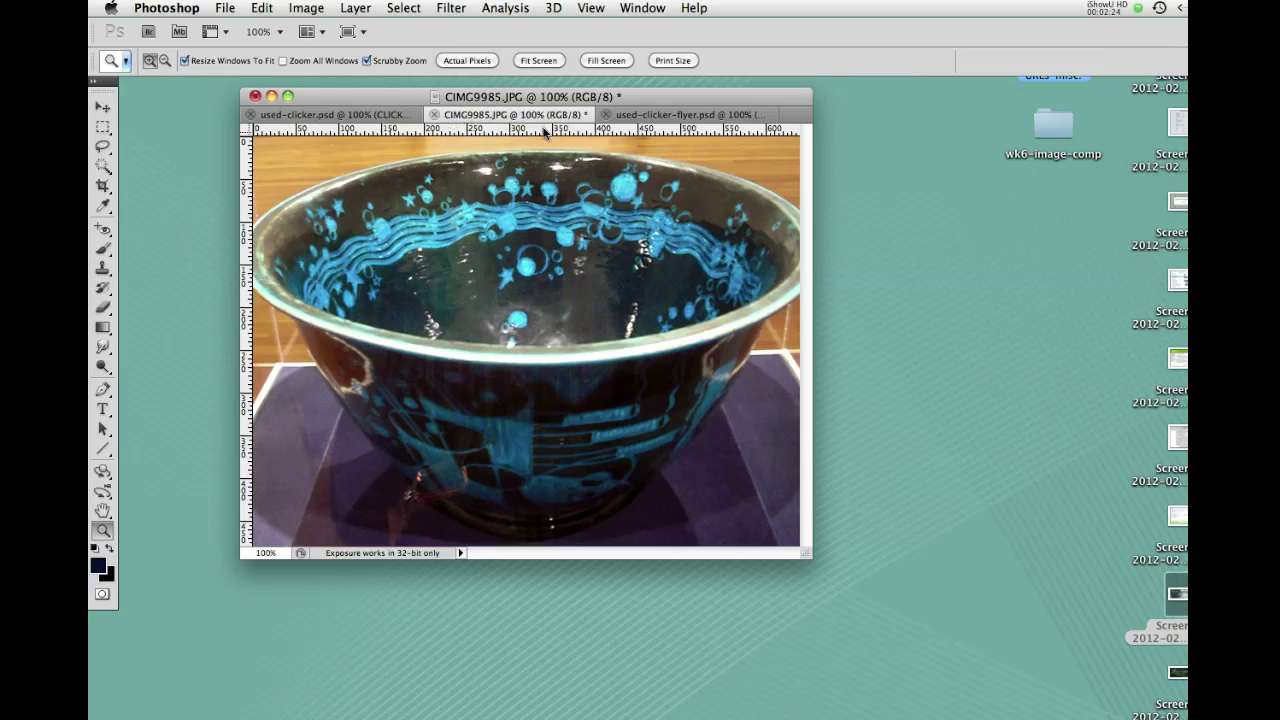
pyautogui.click(340, 118)
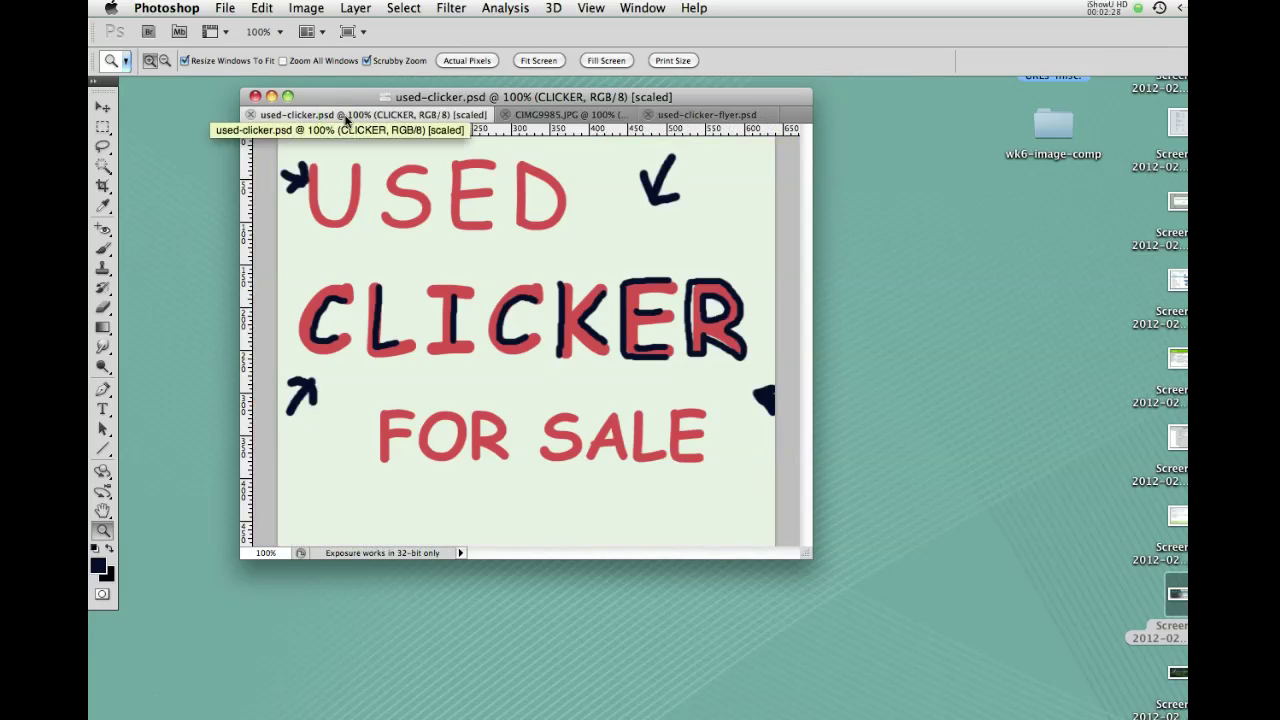
pyautogui.click(684, 117)
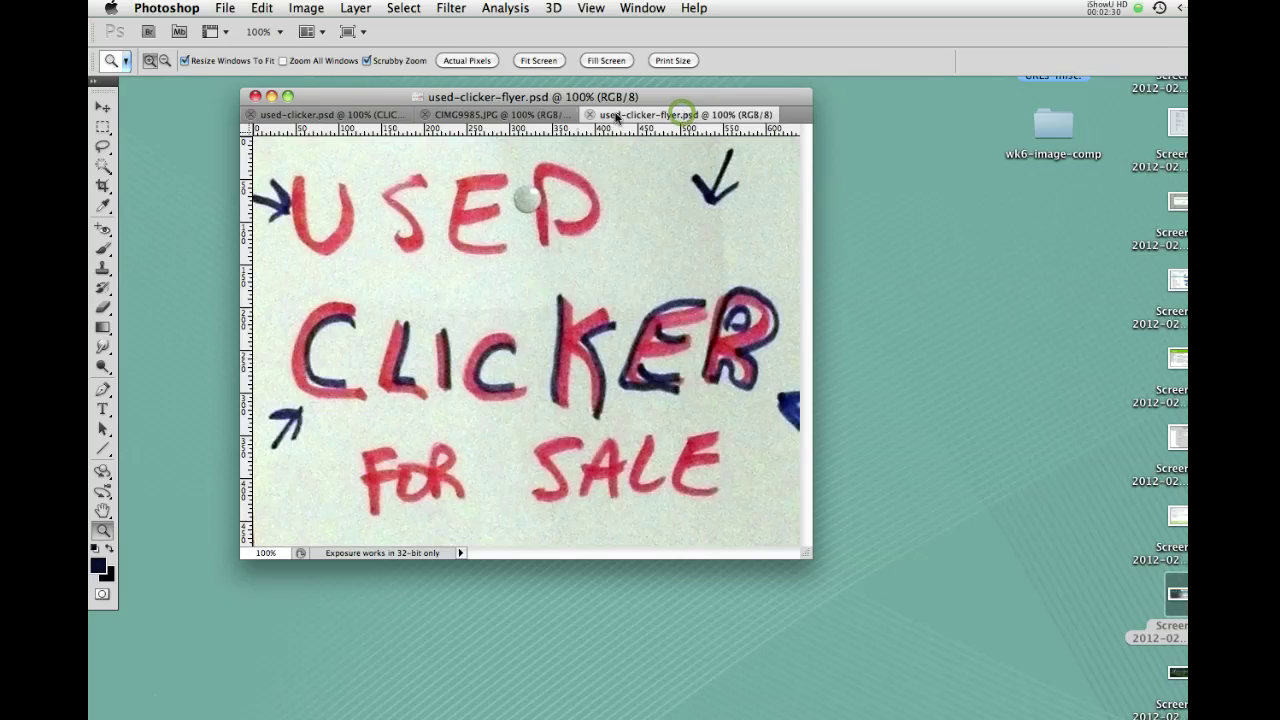
pyautogui.click(340, 117)
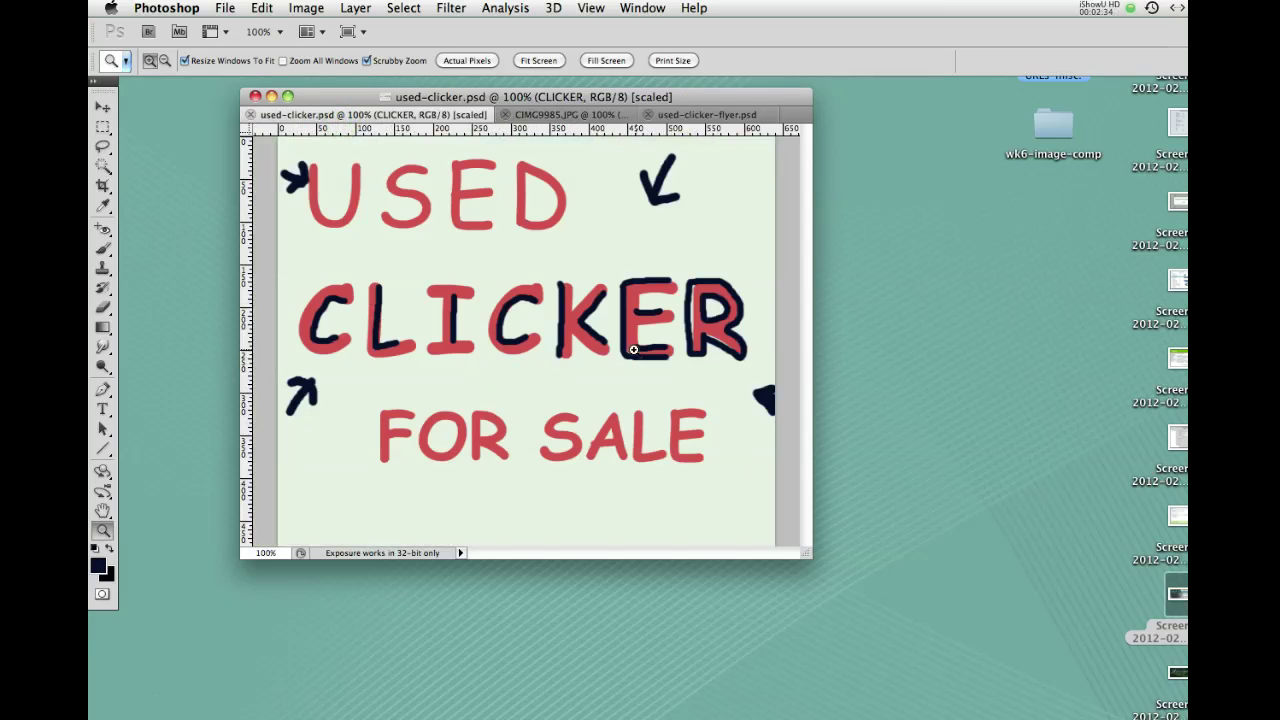
pyautogui.click(688, 115)
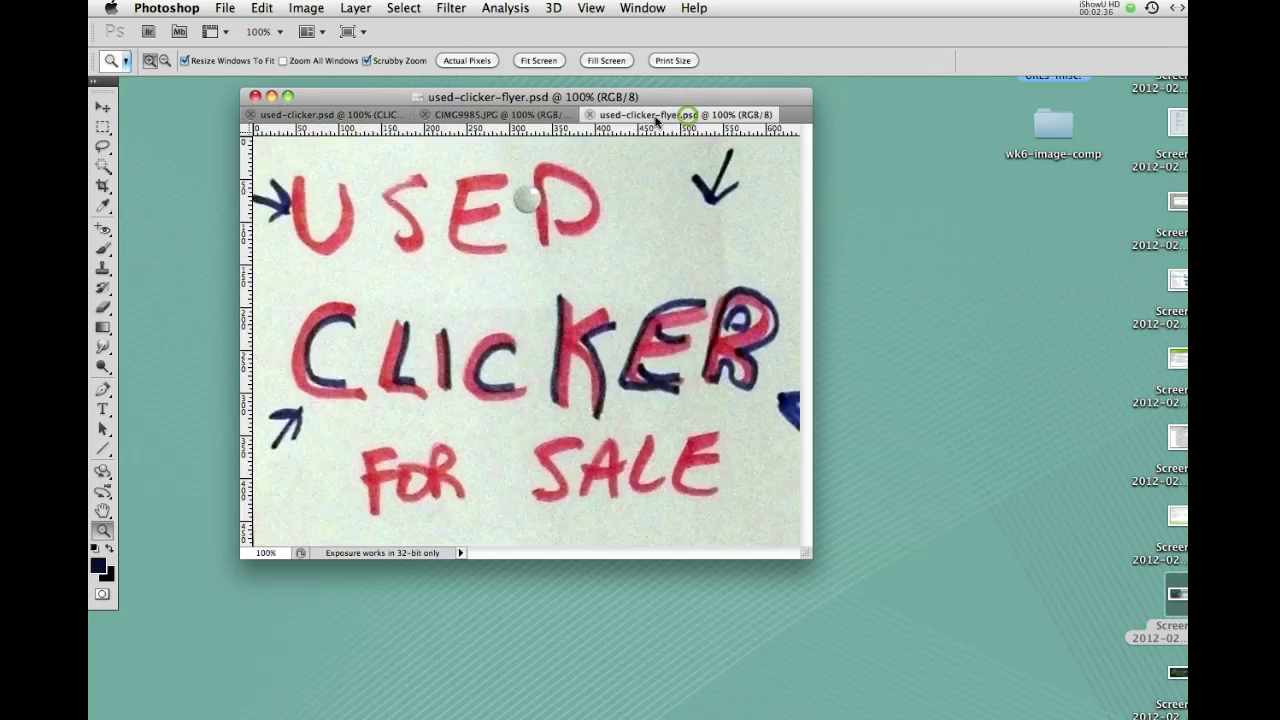
pyautogui.click(350, 117)
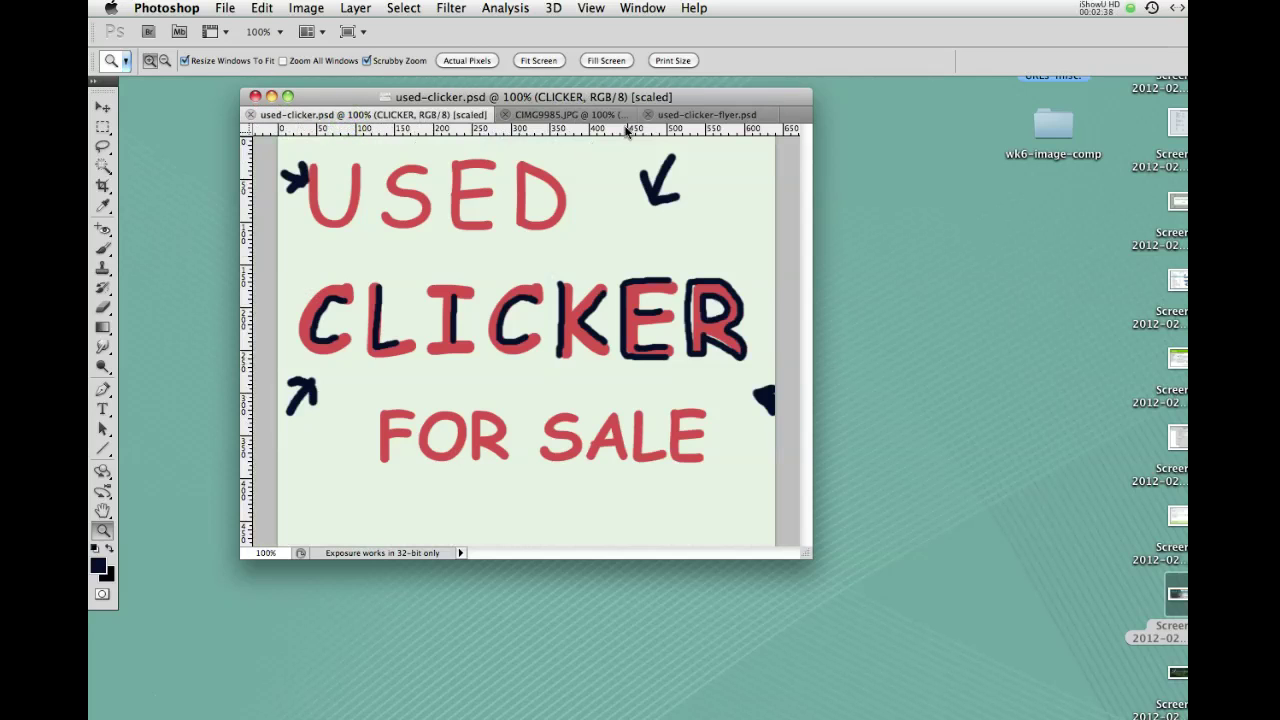
pyautogui.click(706, 114)
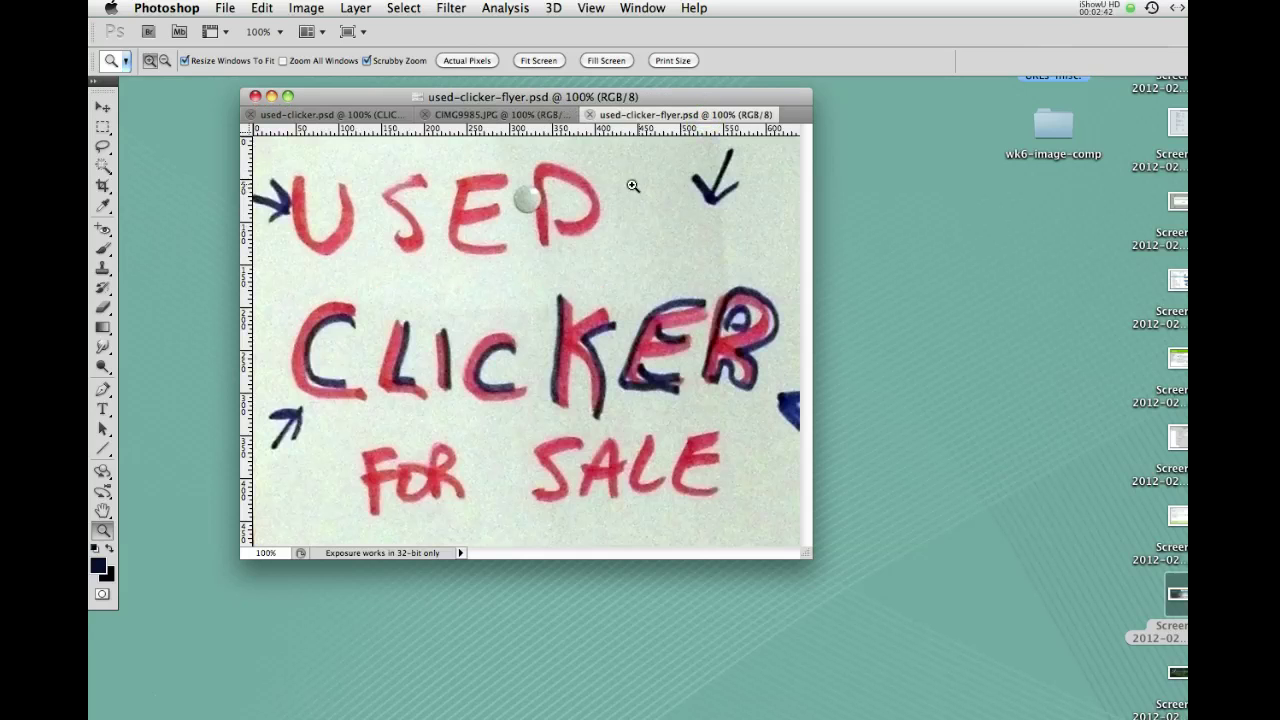
# - Open CIMG9985.JPG in Save for Web & Devices and resize and reposition the dialog so all its settings fit on screen
pyautogui.click(478, 117)
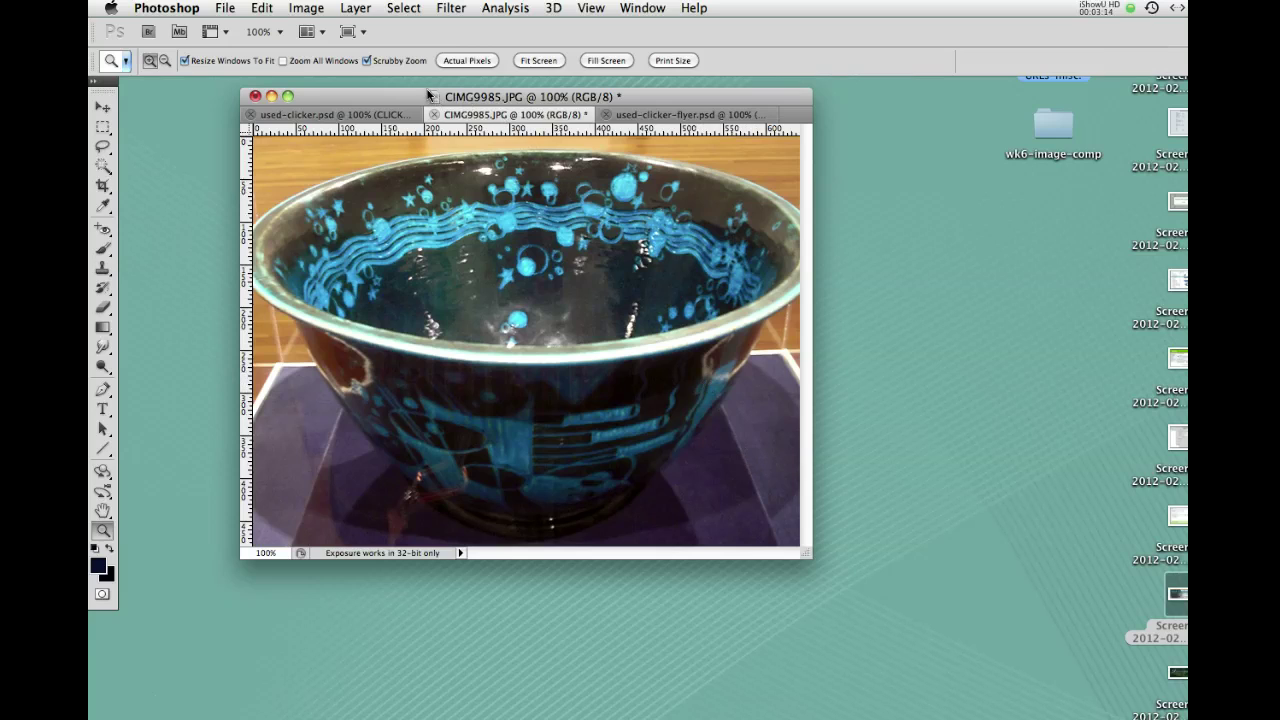
pyautogui.click(224, 9)
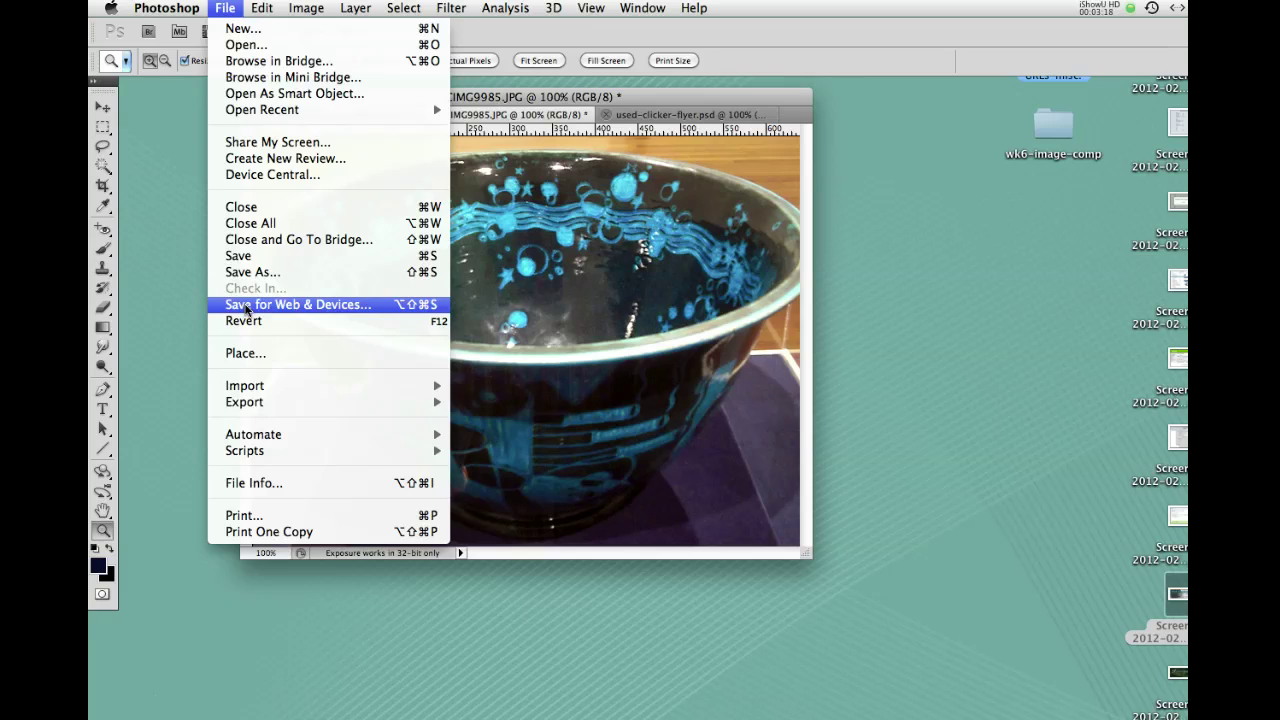
pyautogui.click(245, 305)
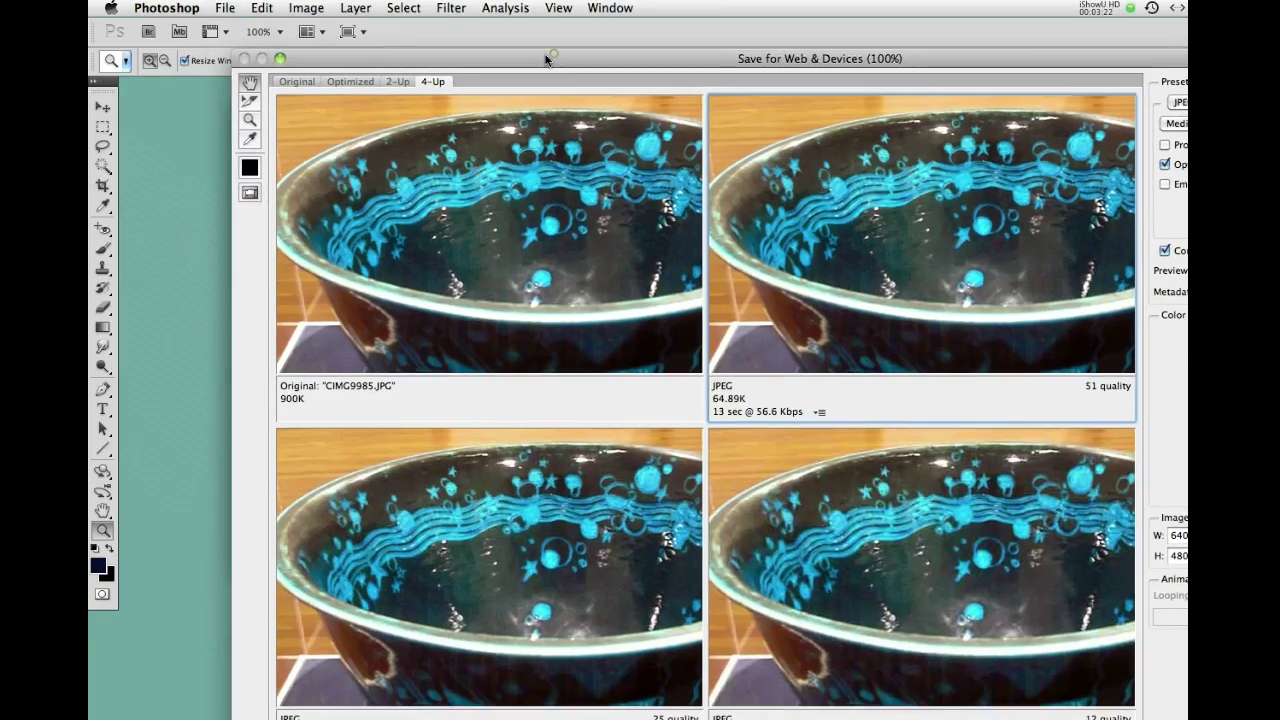
pyautogui.moveTo(545, 60); pyautogui.dragTo(413, 31)
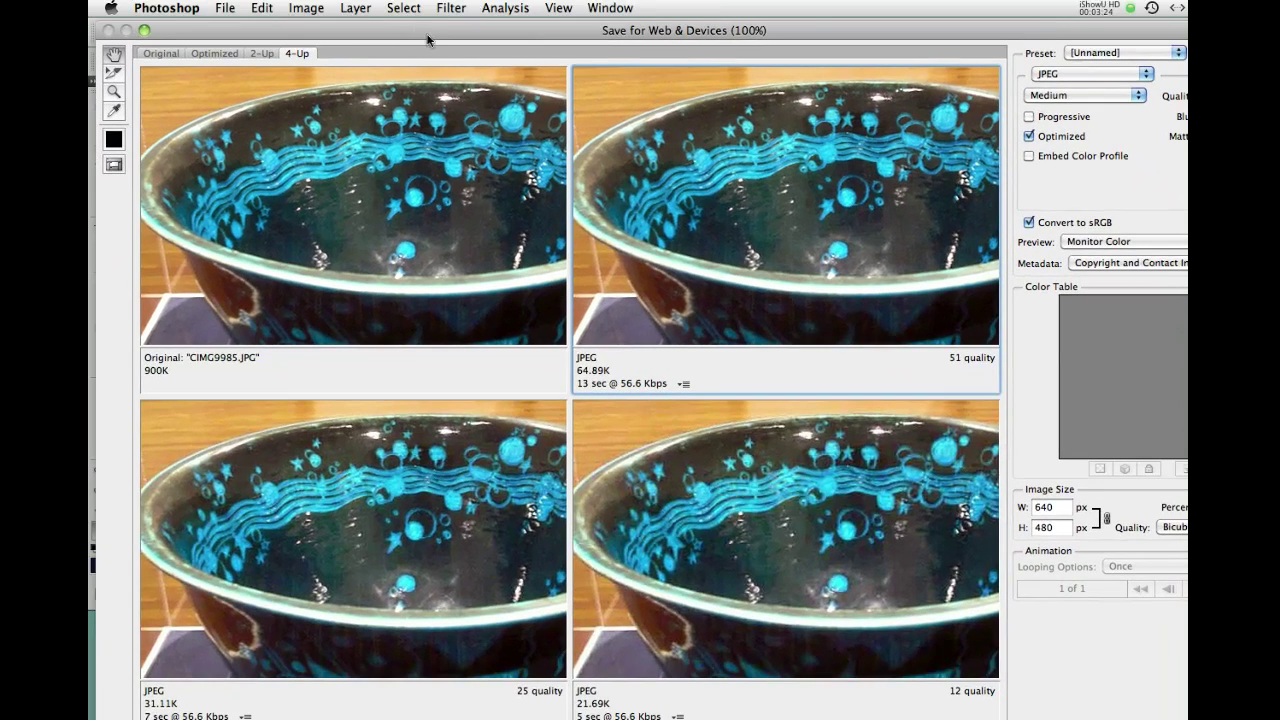
pyautogui.moveTo(1186, 718); pyautogui.dragTo(1163, 703)
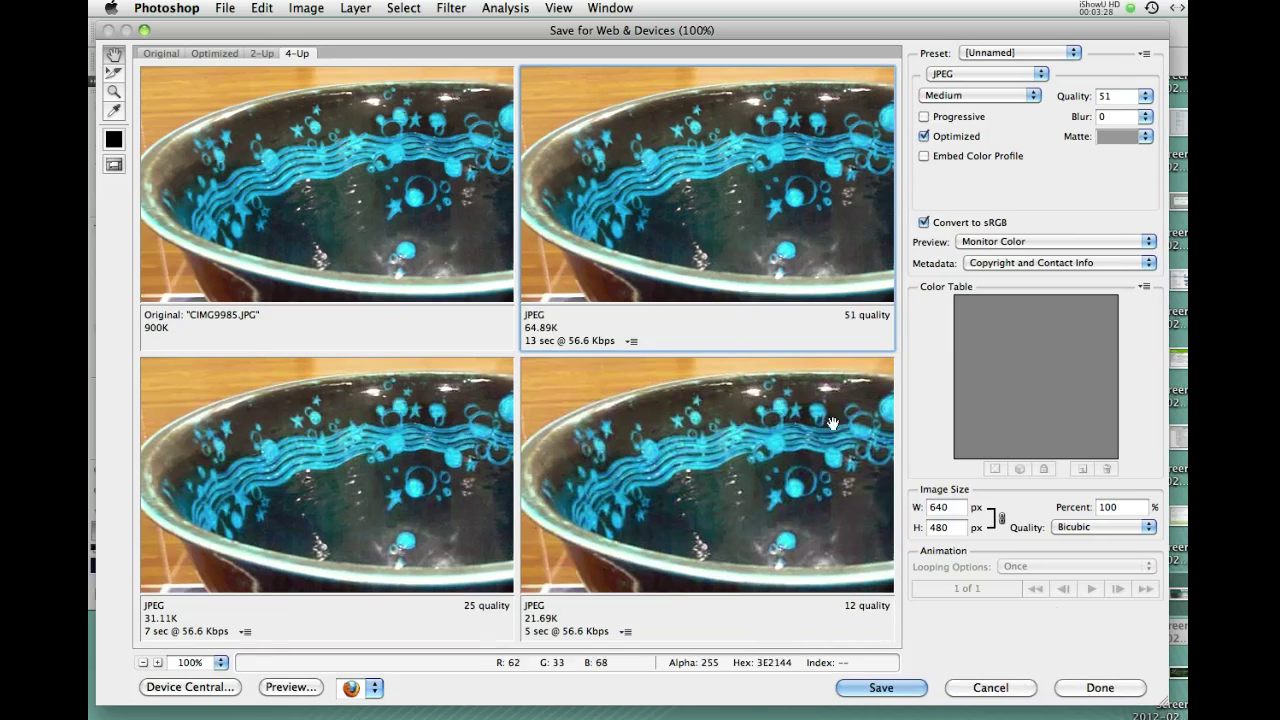
pyautogui.moveTo(405, 28); pyautogui.dragTo(428, 30)
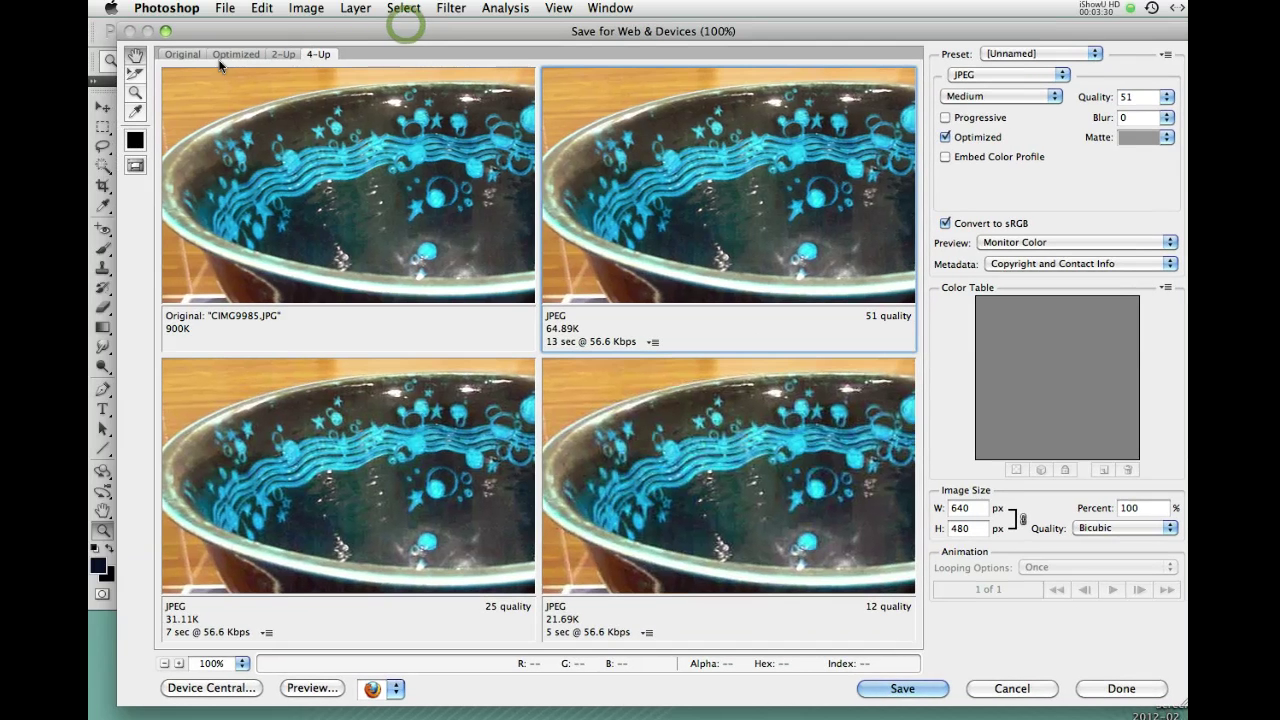
# - View the bowl photo in the 2-Up, Original and Optimized preview layouts and return to 4-Up
pyautogui.click(276, 56)
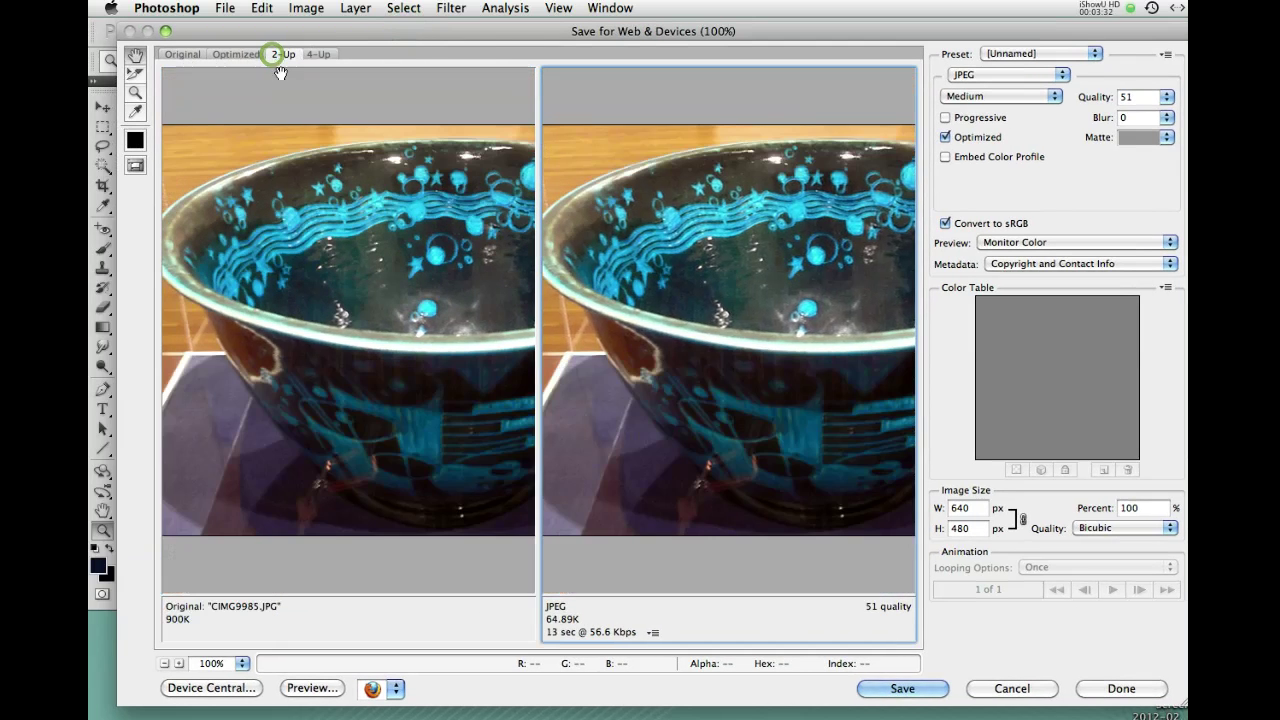
pyautogui.click(190, 56)
pyautogui.click(220, 56)
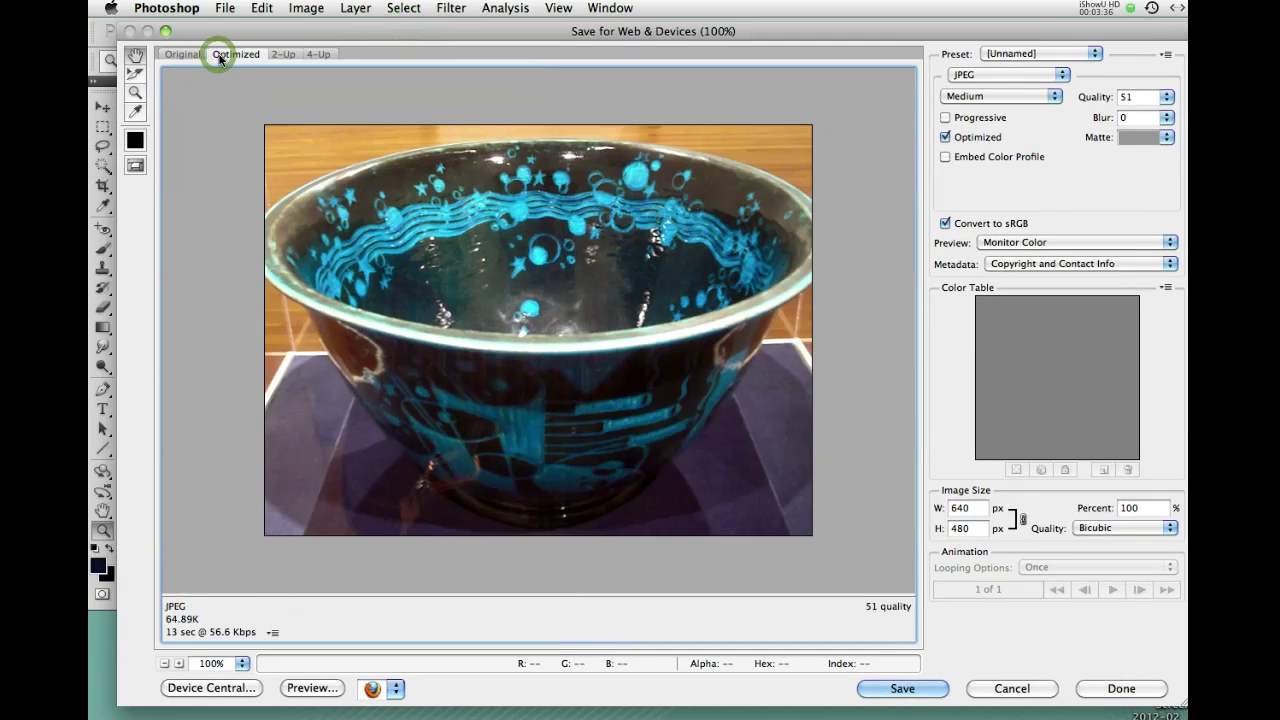
pyautogui.click(316, 55)
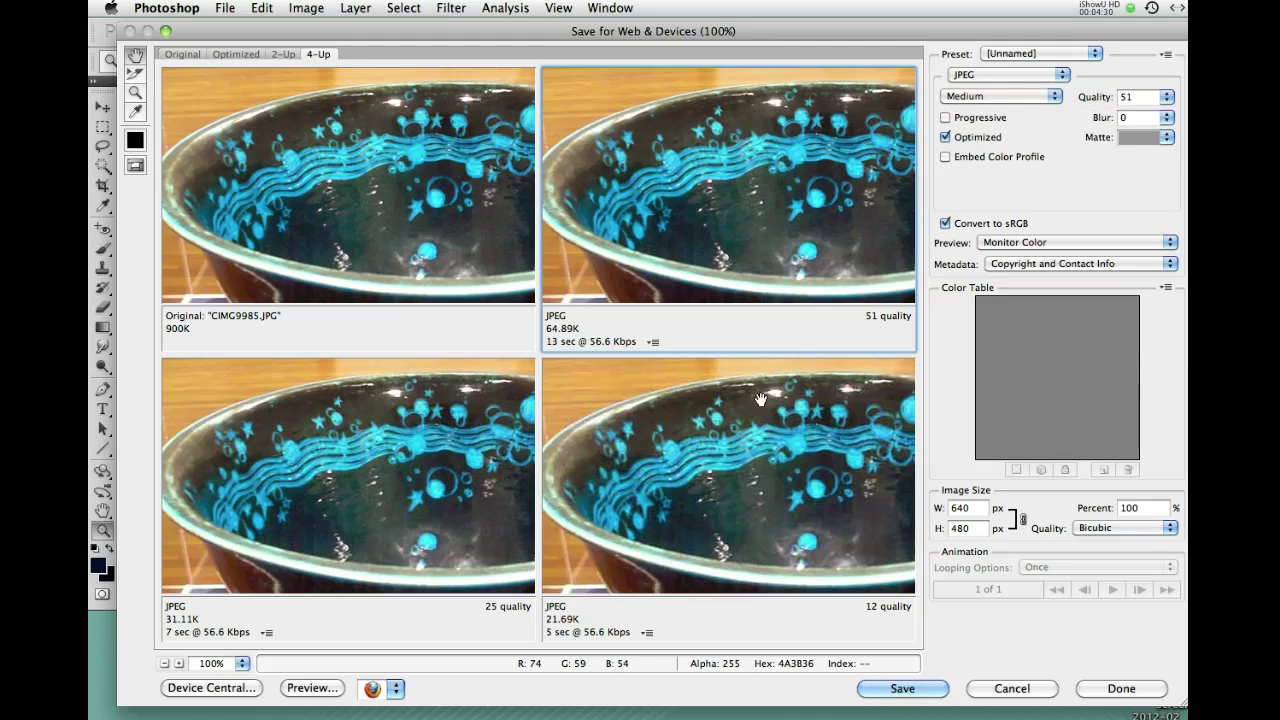
# - Select the 12-quality JPEG preview, magnify the previews to 400% and examine the compression along the bowl's rim
pyautogui.click(676, 441)
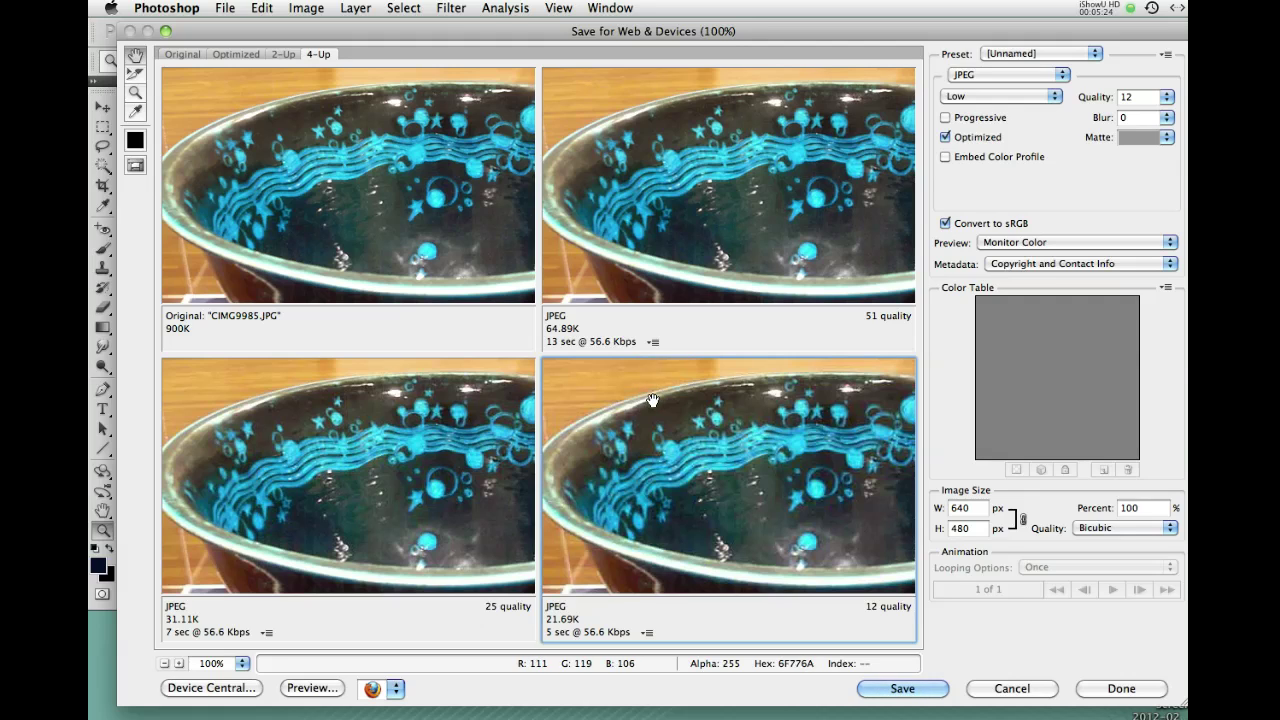
pyautogui.click(242, 663)
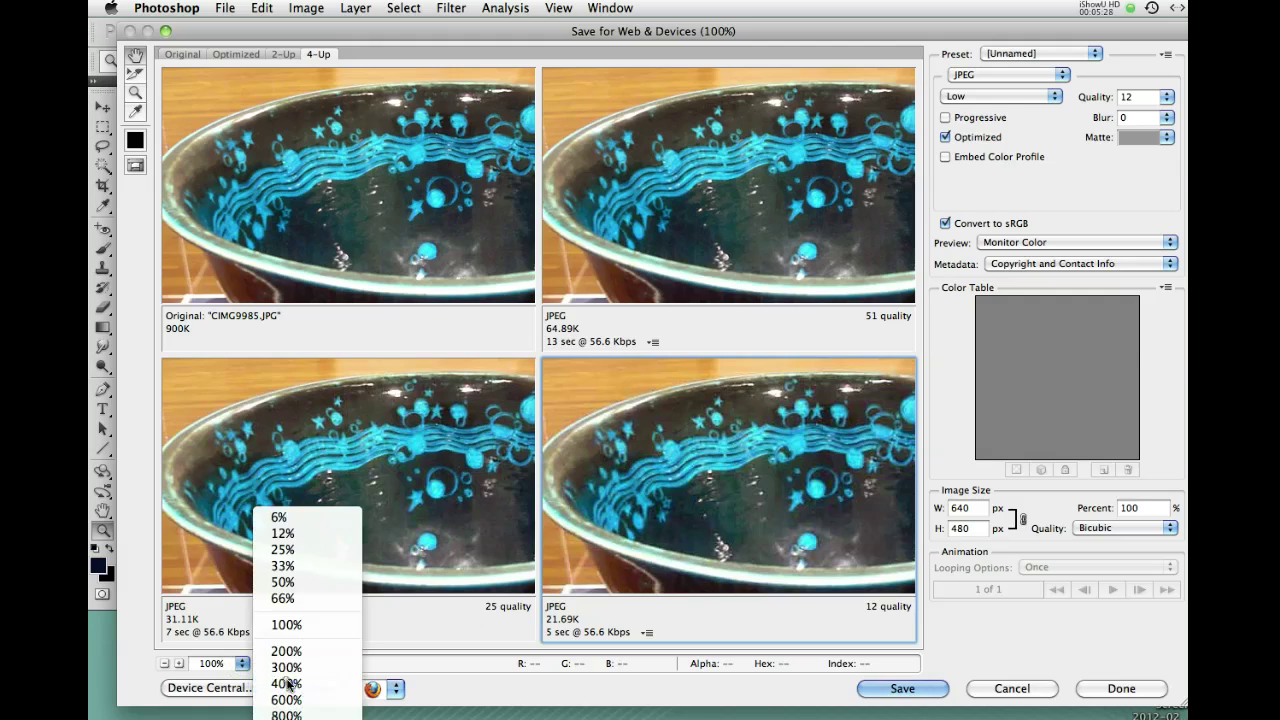
pyautogui.click(286, 682)
pyautogui.moveTo(605, 399); pyautogui.dragTo(643, 409)
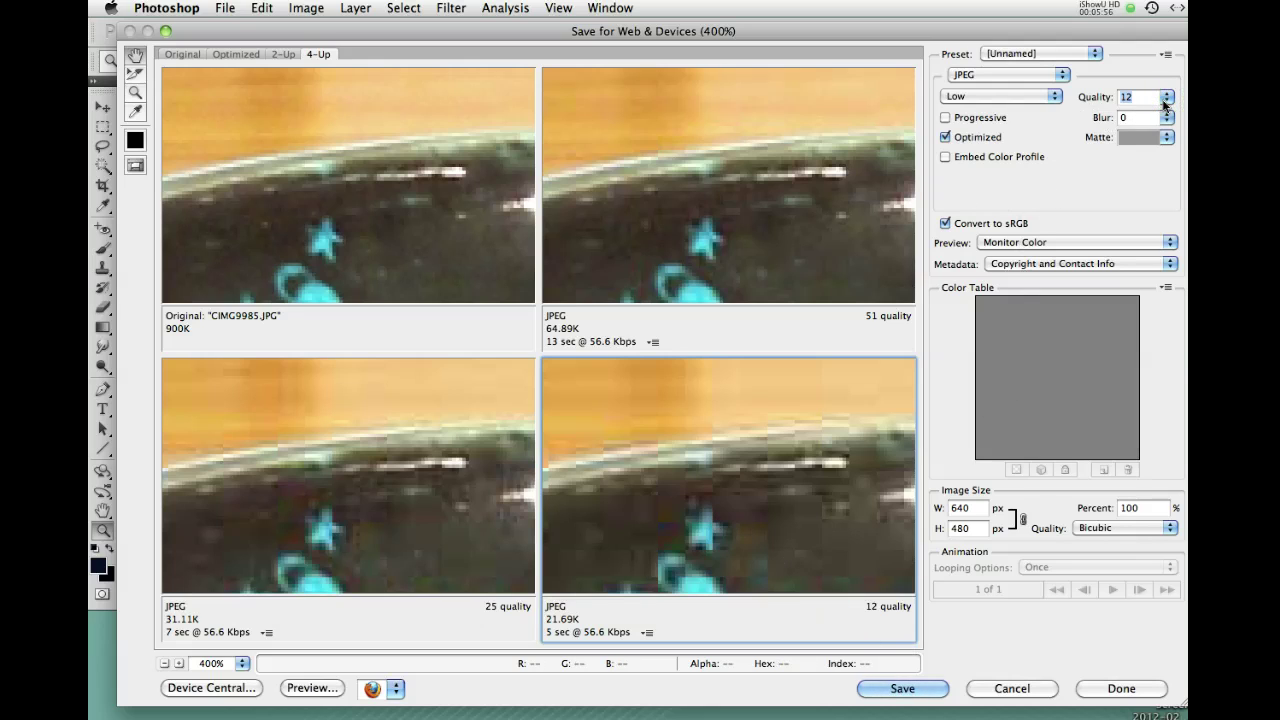
# - Set the selected low-quality JPEG preview's quality to 3 and return the preview magnification to 100%
pyautogui.moveTo(1167, 98); pyautogui.dragTo(1084, 118)
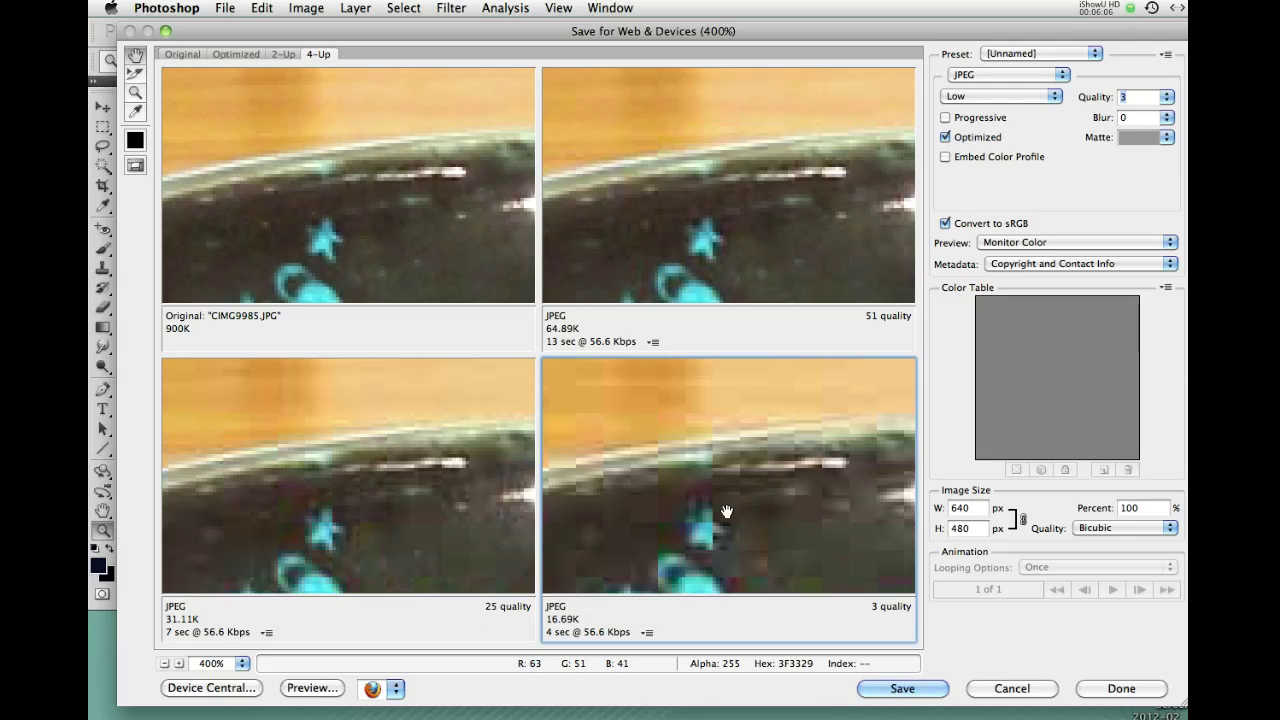
pyautogui.click(242, 664)
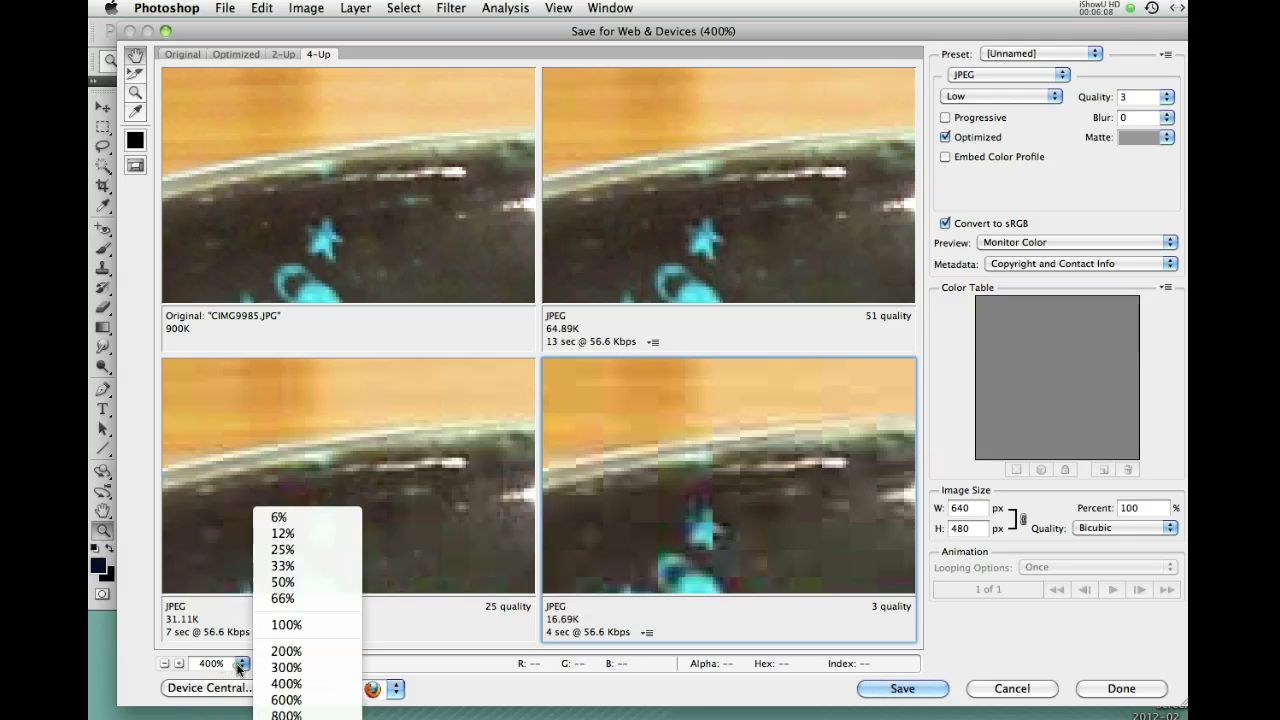
pyautogui.click(286, 625)
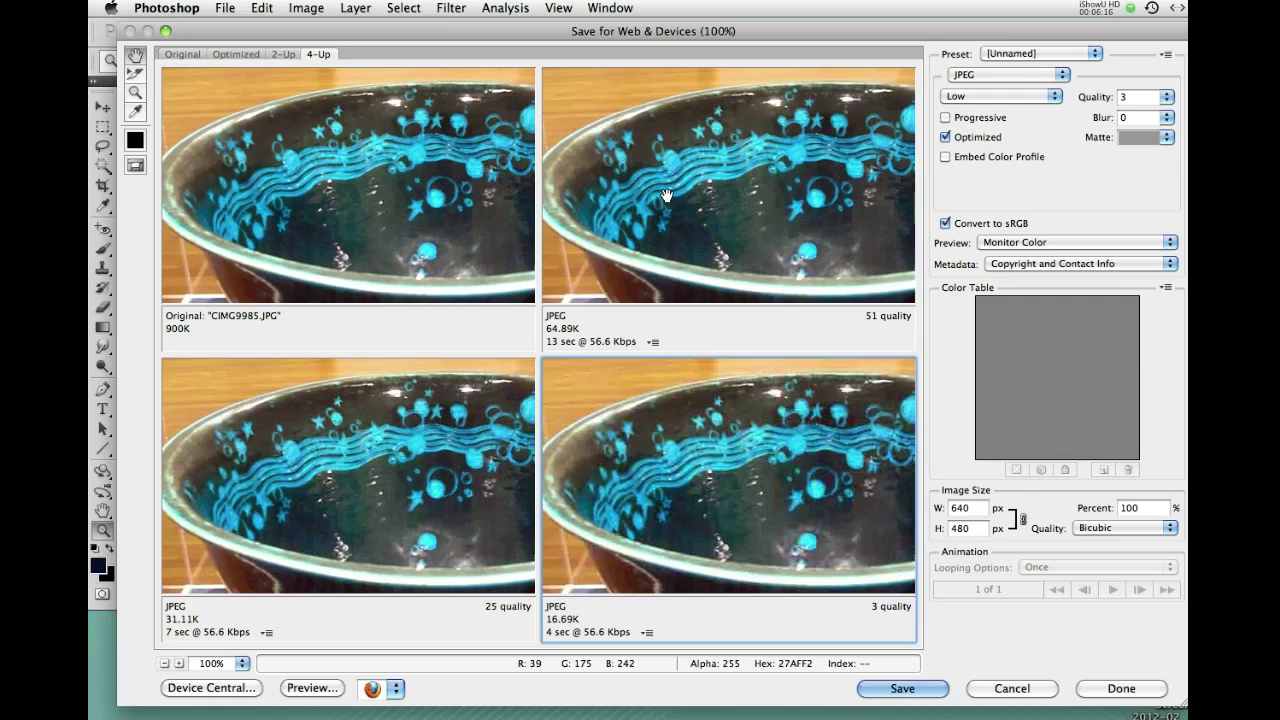
# - Select the 51-quality JPEG preview, try its quality at 40 and 60, and bring it to 50
pyautogui.click(823, 196)
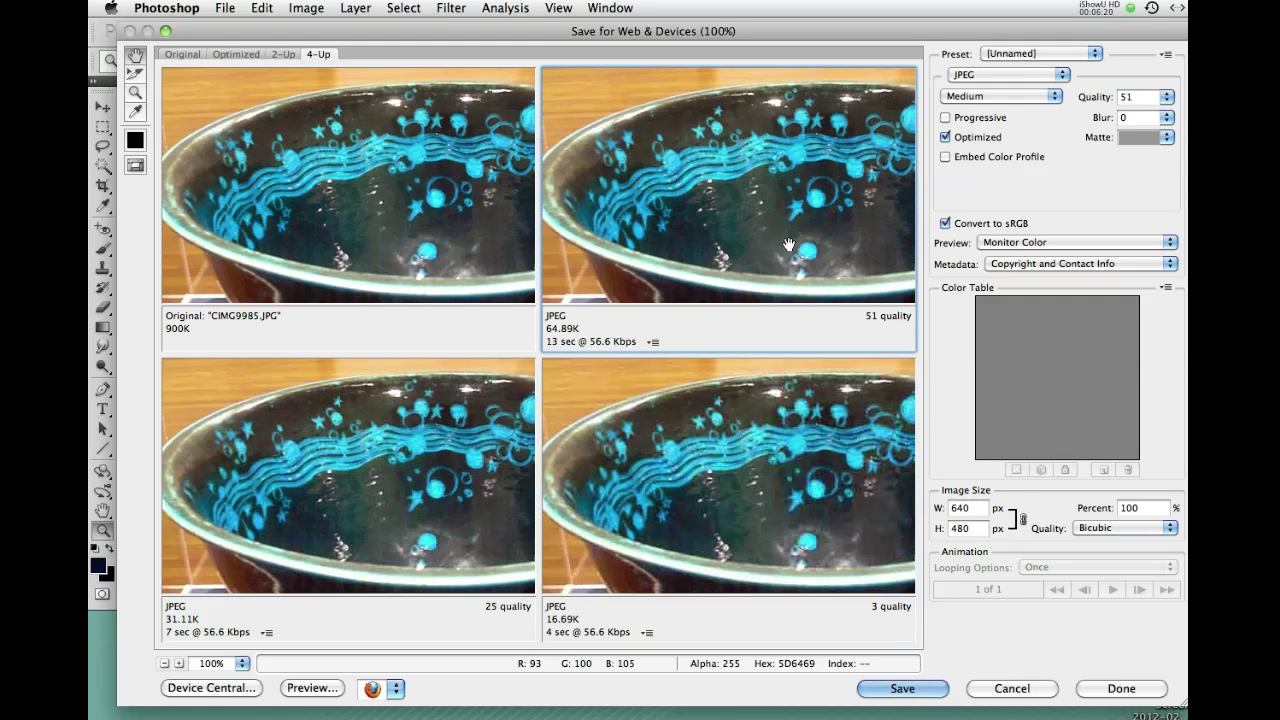
pyautogui.moveTo(1166, 100); pyautogui.dragTo(1117, 121)
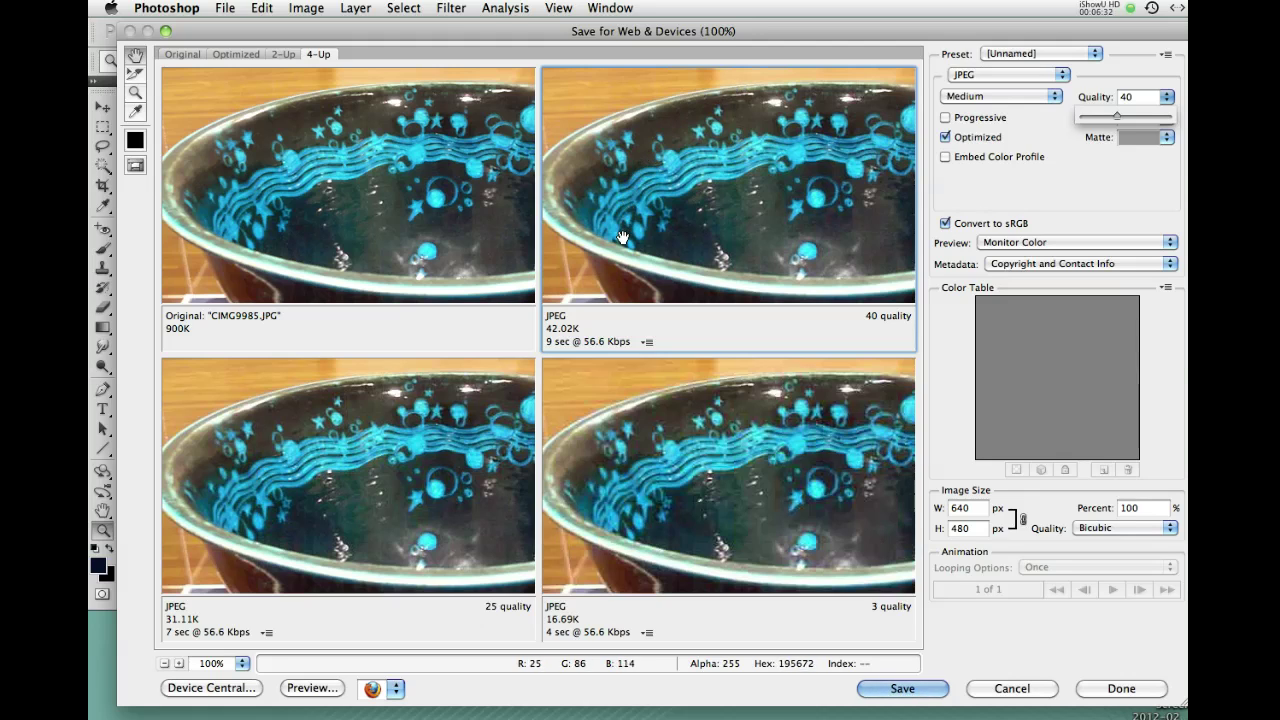
pyautogui.moveTo(1117, 120); pyautogui.dragTo(1128, 120)
pyautogui.moveTo(1133, 120); pyautogui.dragTo(1134, 120)
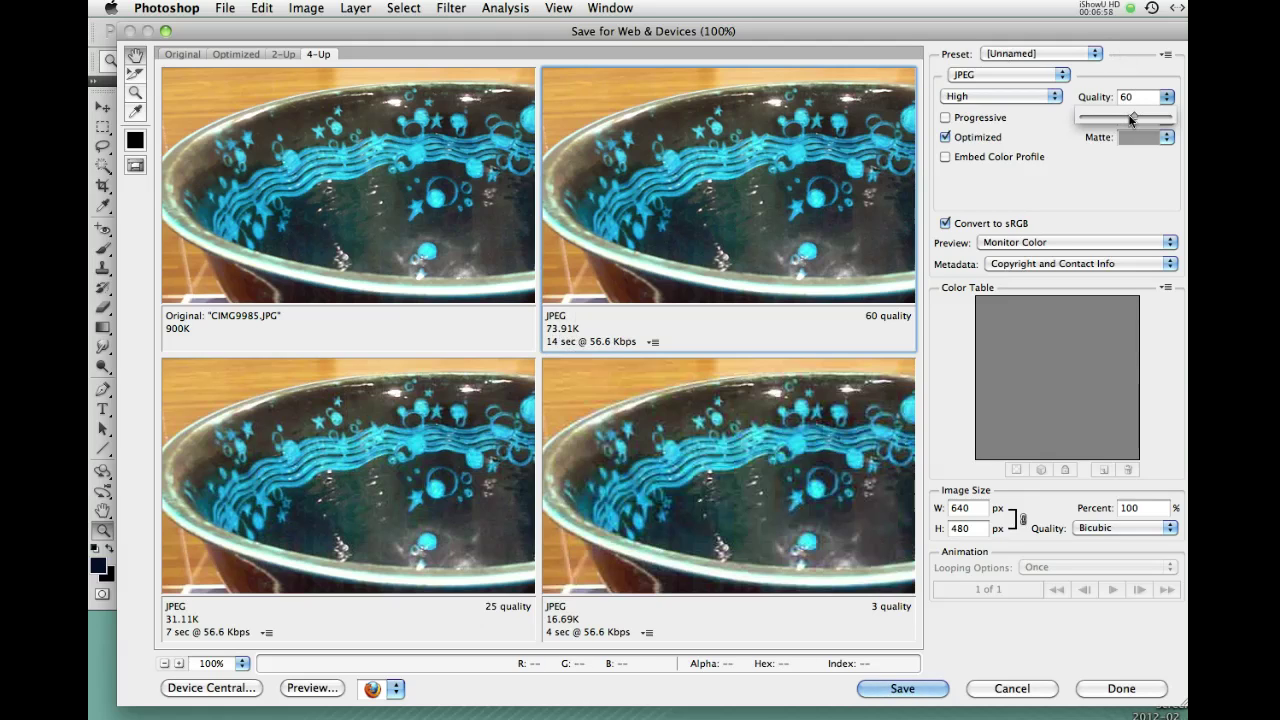
pyautogui.moveTo(1131, 119); pyautogui.dragTo(1126, 119)
# - Alternate the selected JPEG preview's quality between 50 and 51 to compare file sizes, leaving it at 51
pyautogui.click(1141, 98)
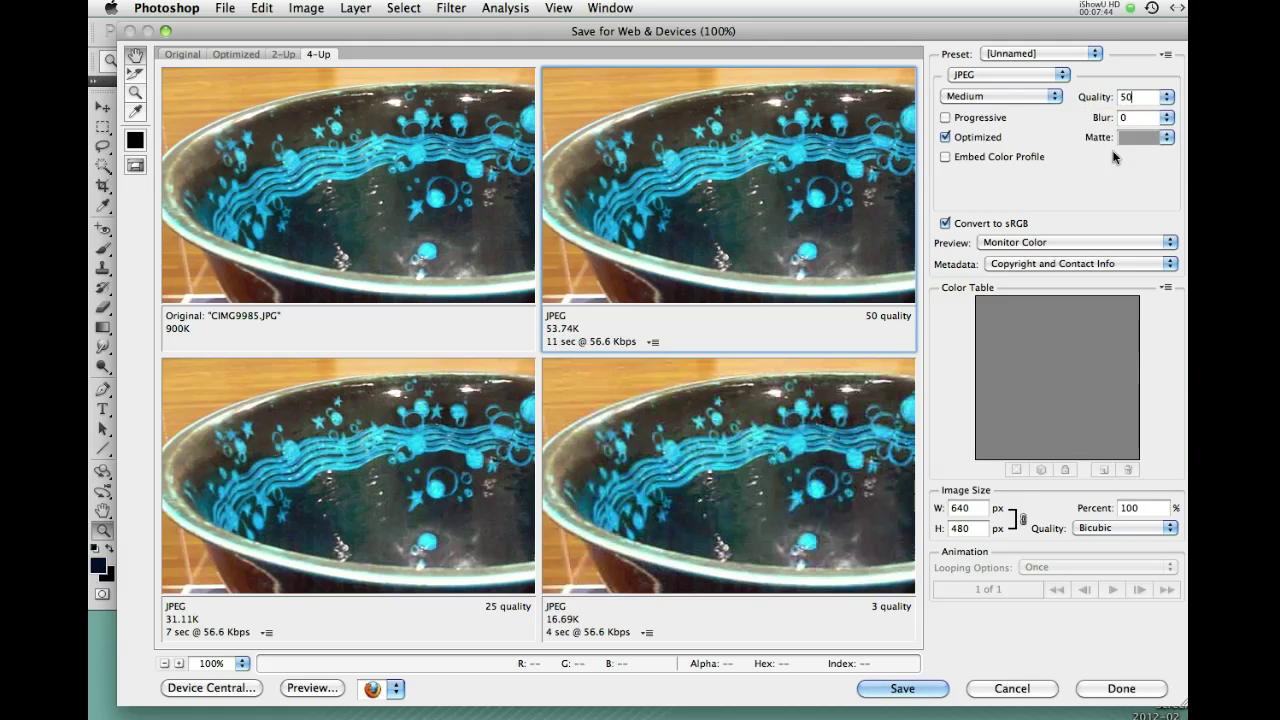
pyautogui.press('Up')
pyautogui.press('Up')
pyautogui.press('Up')
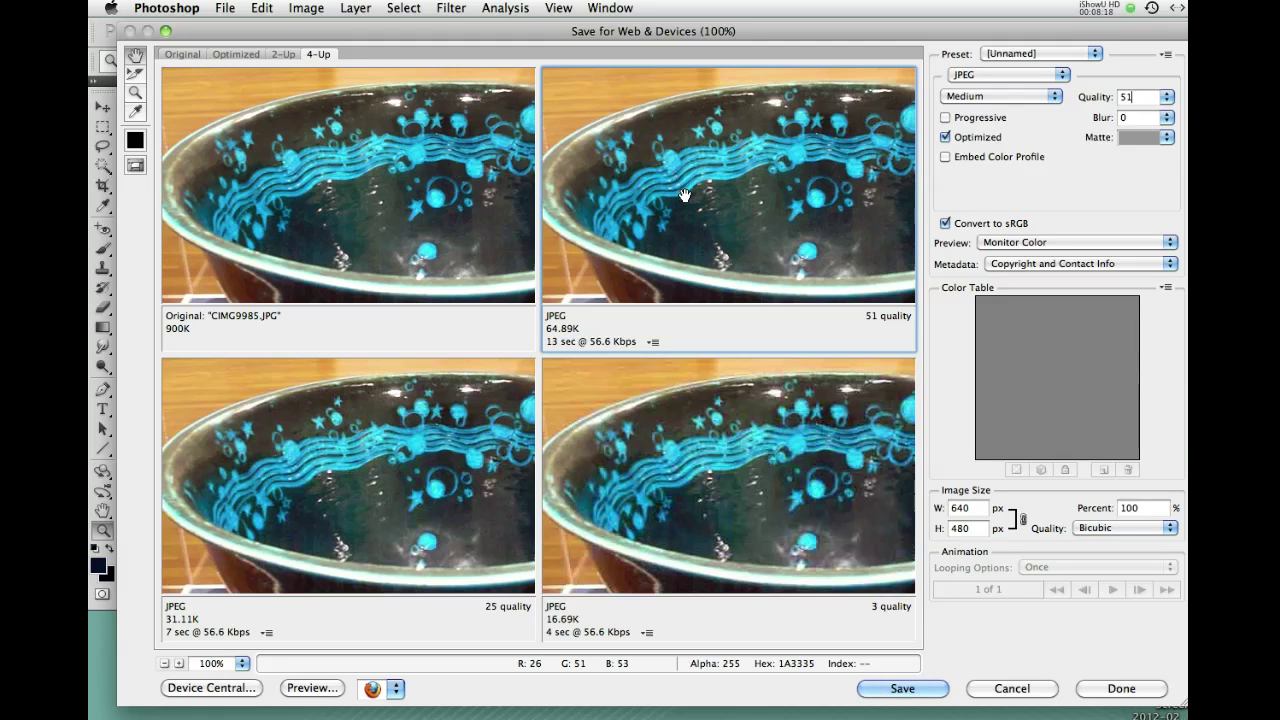
pyautogui.press('Down')
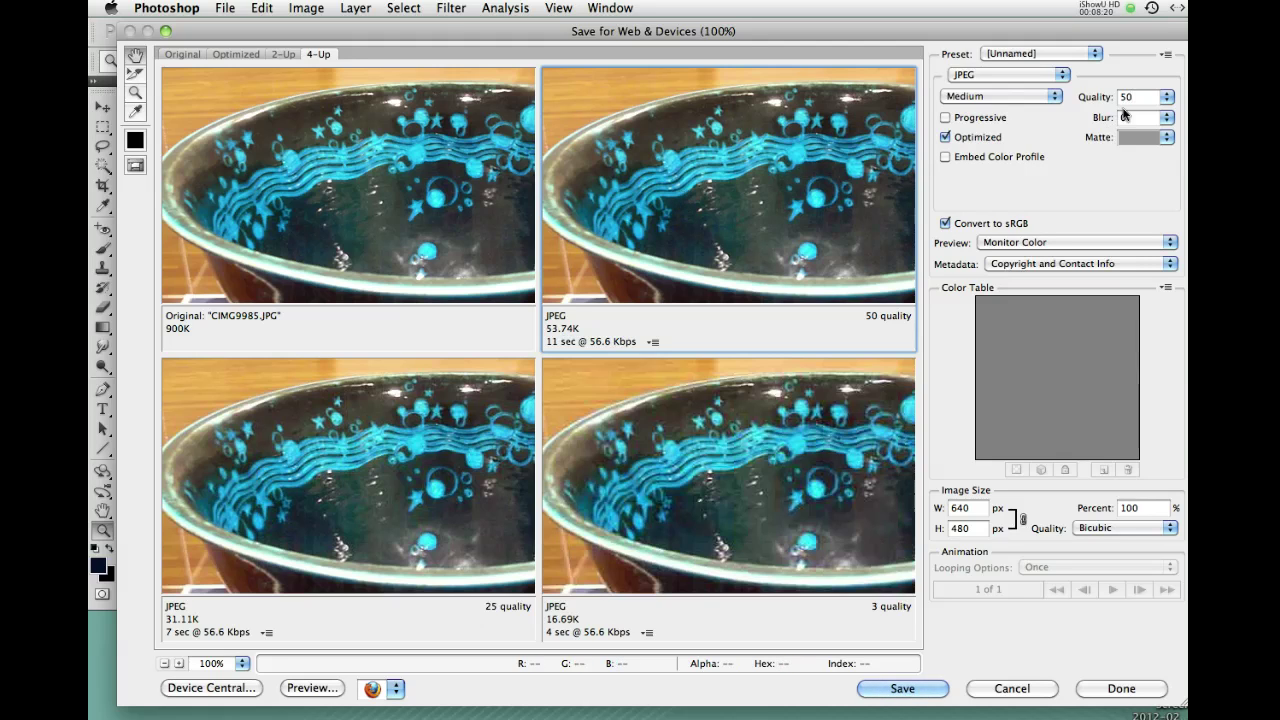
pyautogui.press('Down')
pyautogui.press('Up')
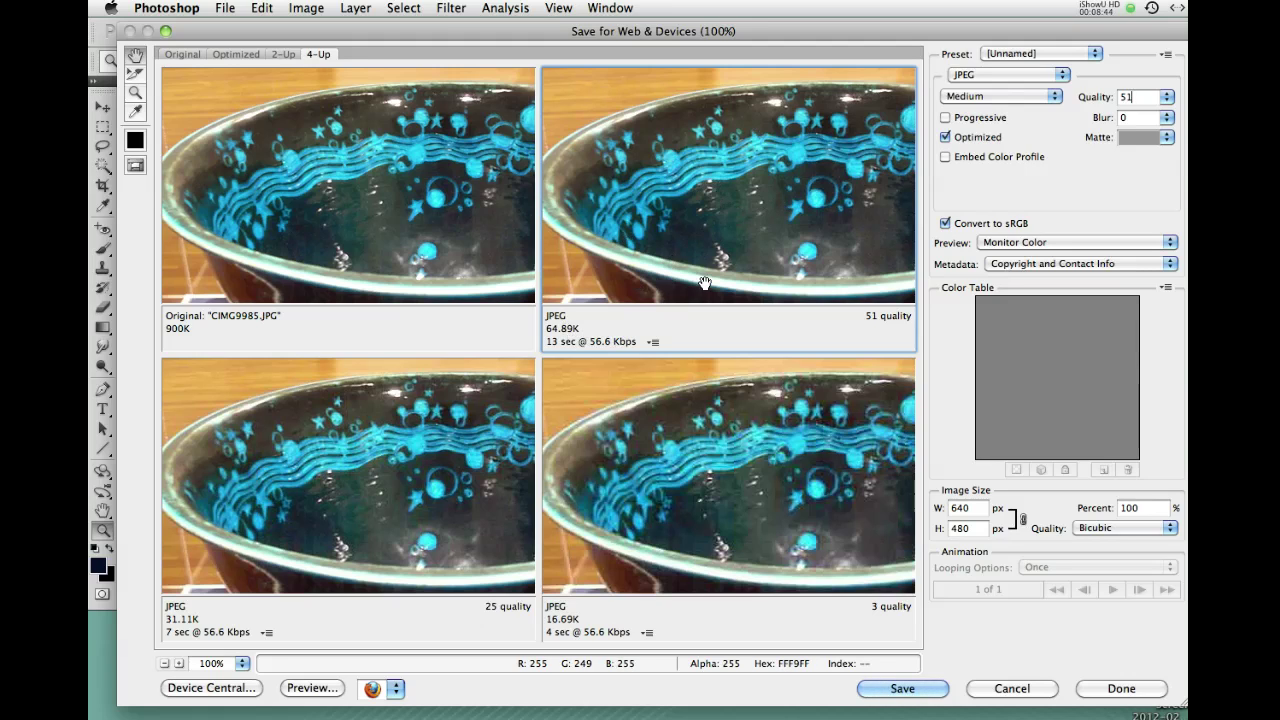
# - Set the selected JPEG preview's quality to 50 and switch its format to PNG-8, keeping Diffusion Transparency Dither
pyautogui.press('Down')
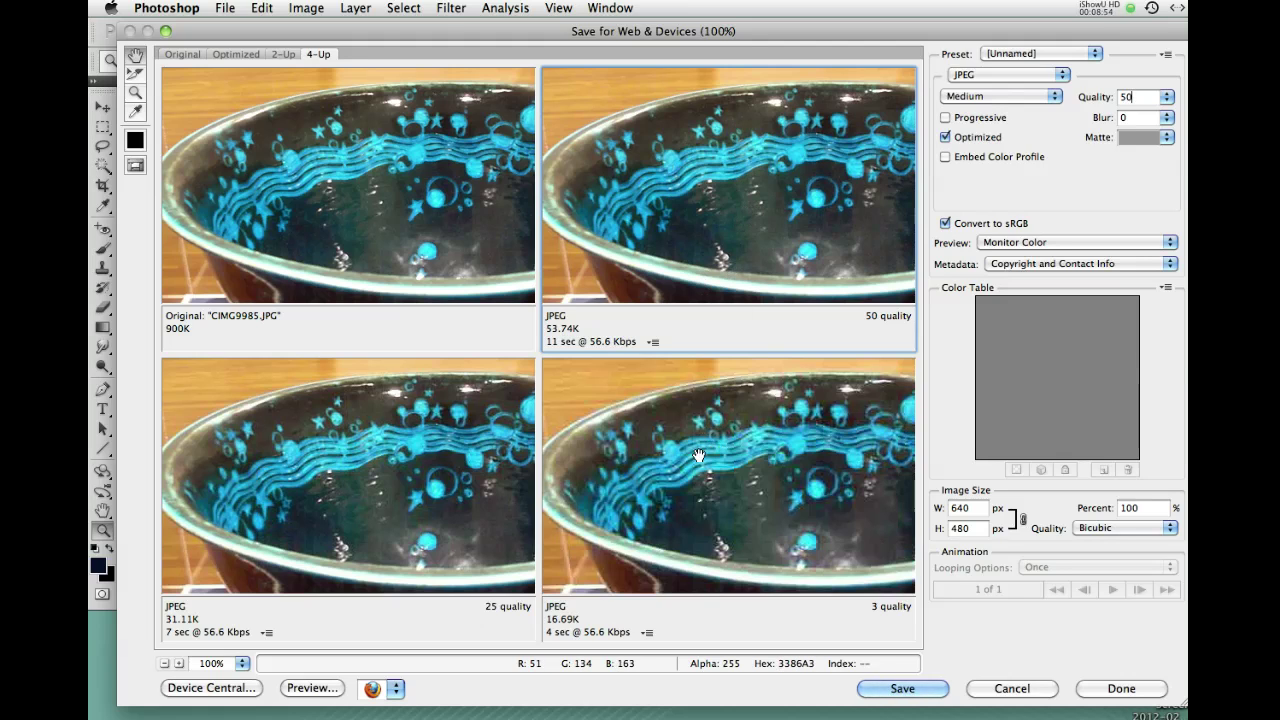
pyautogui.click(980, 101)
pyautogui.click(975, 97)
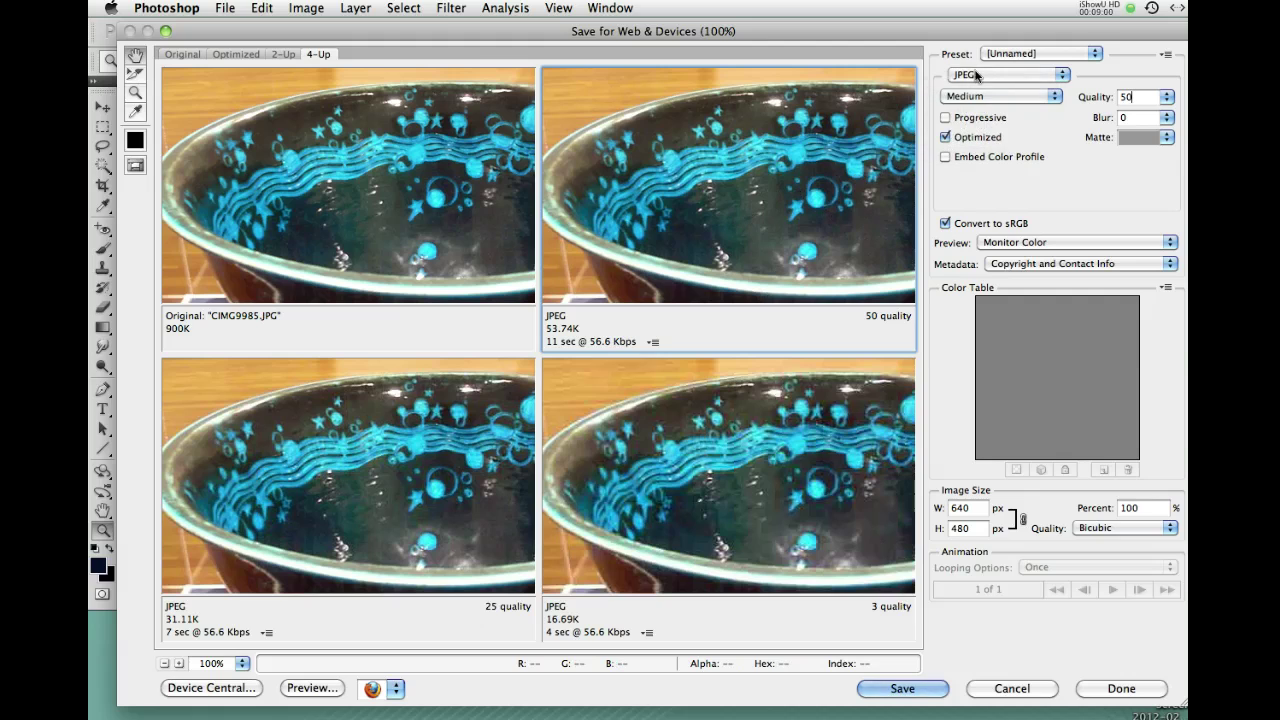
pyautogui.click(977, 76)
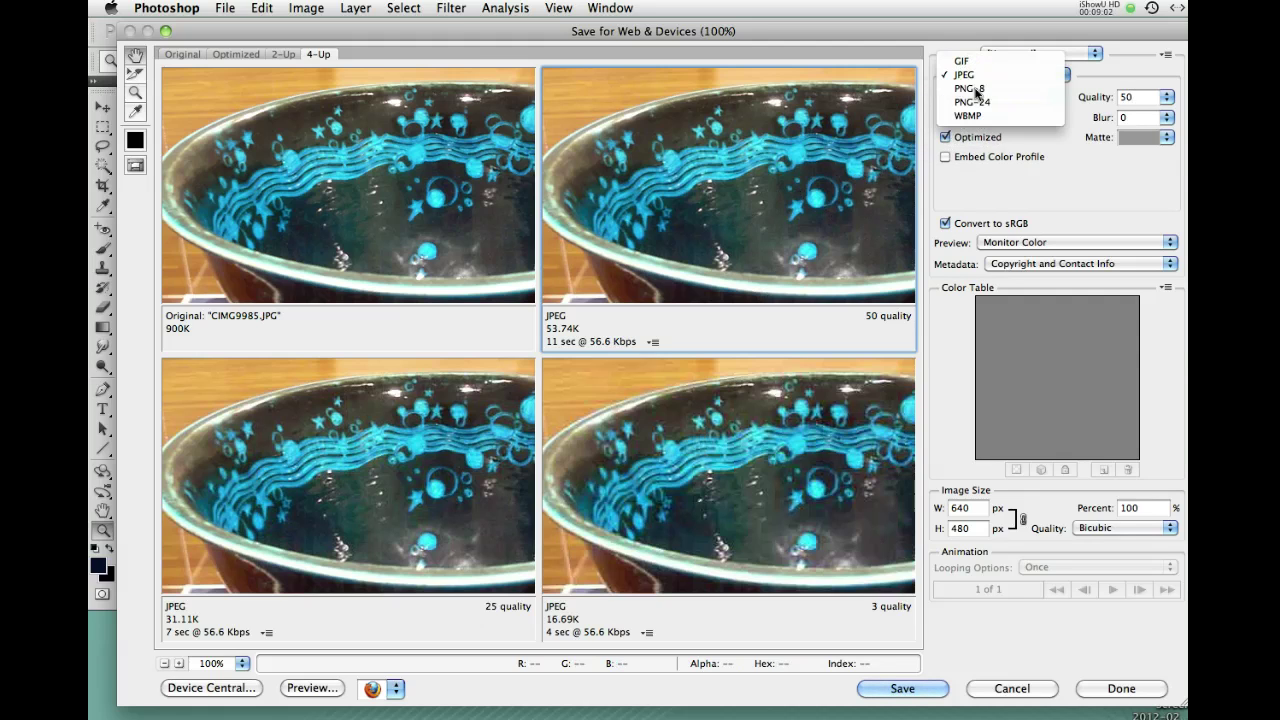
pyautogui.click(976, 89)
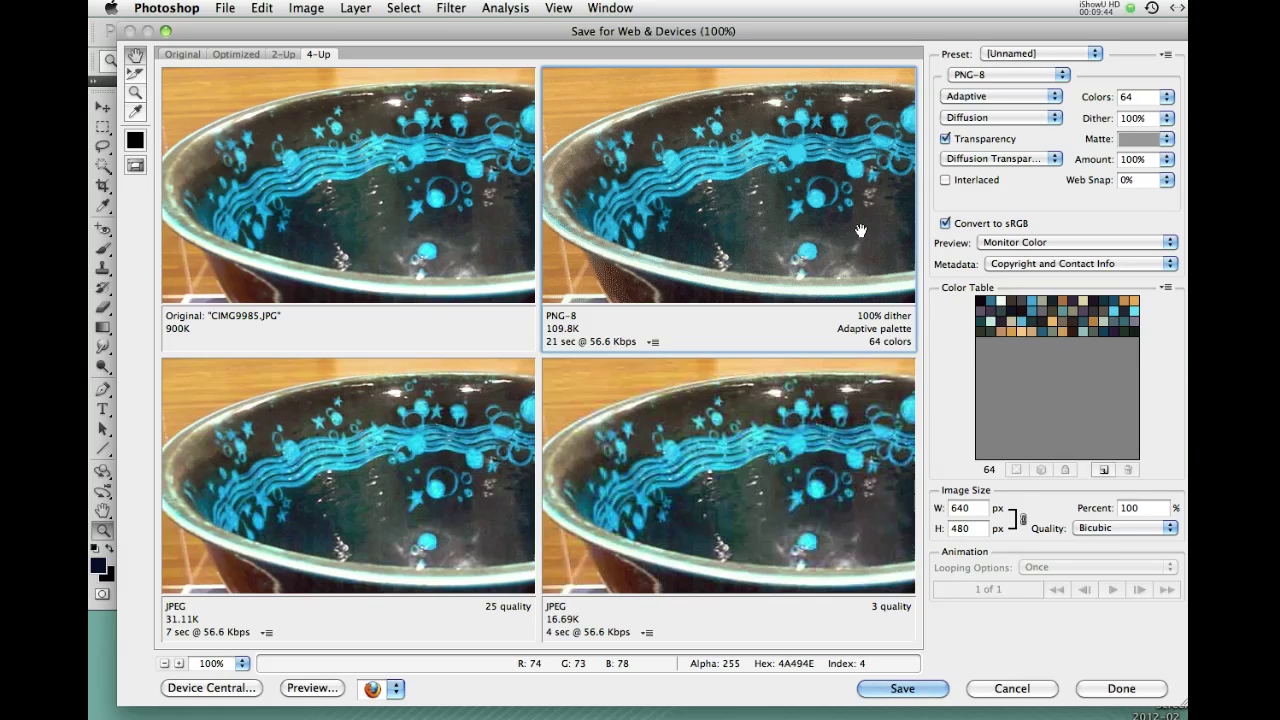
pyautogui.click(966, 162)
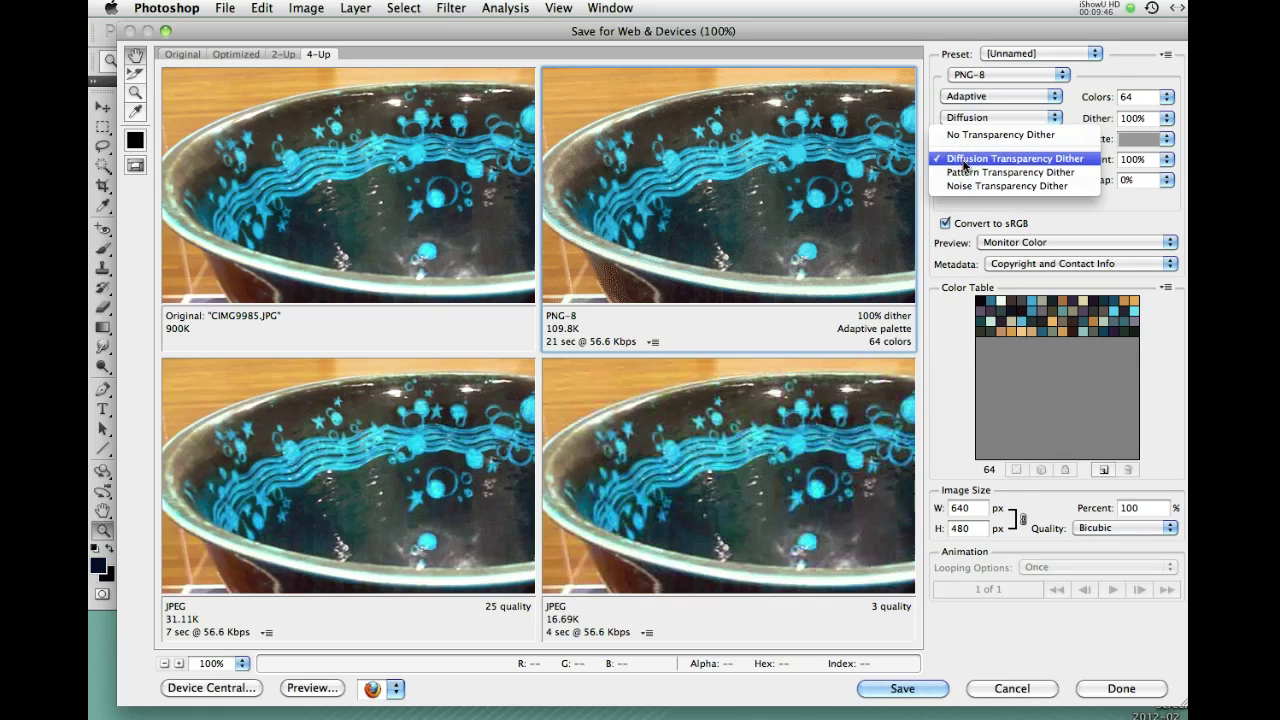
pyautogui.click(966, 162)
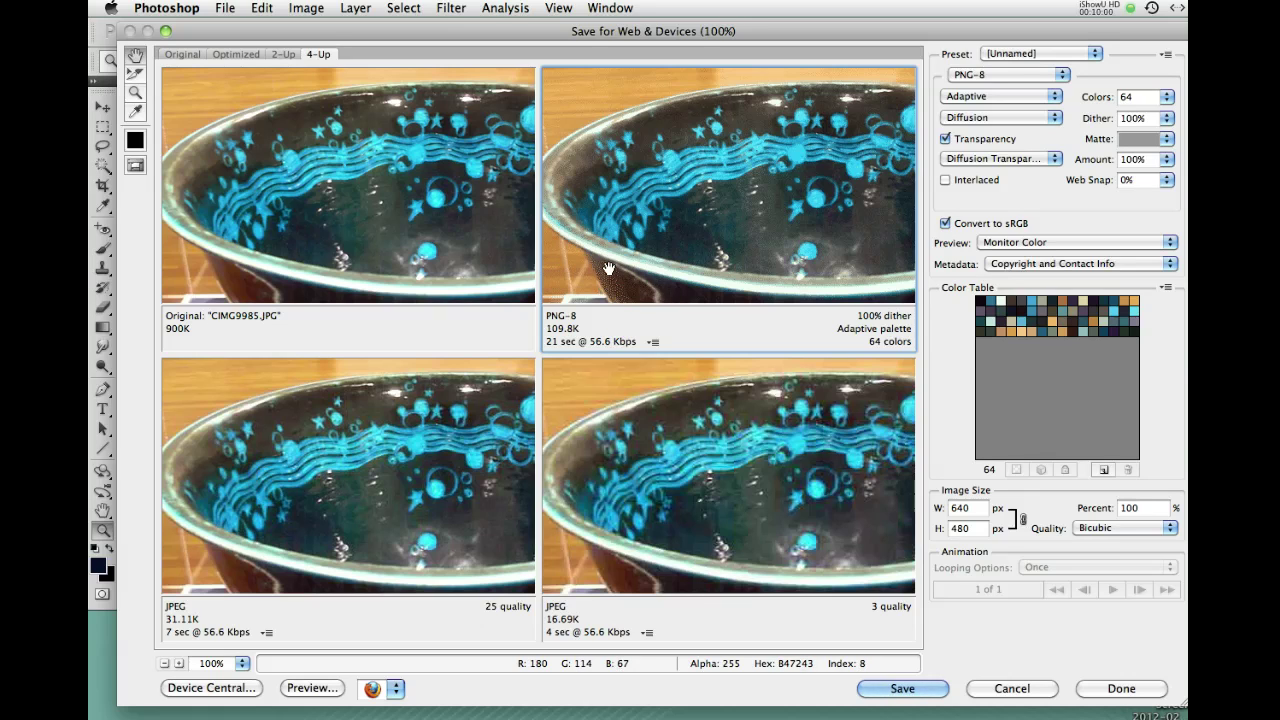
# - Try 128 colors for the selected PNG-8 preview and raise its palette to 256 colors
pyautogui.click(724, 184)
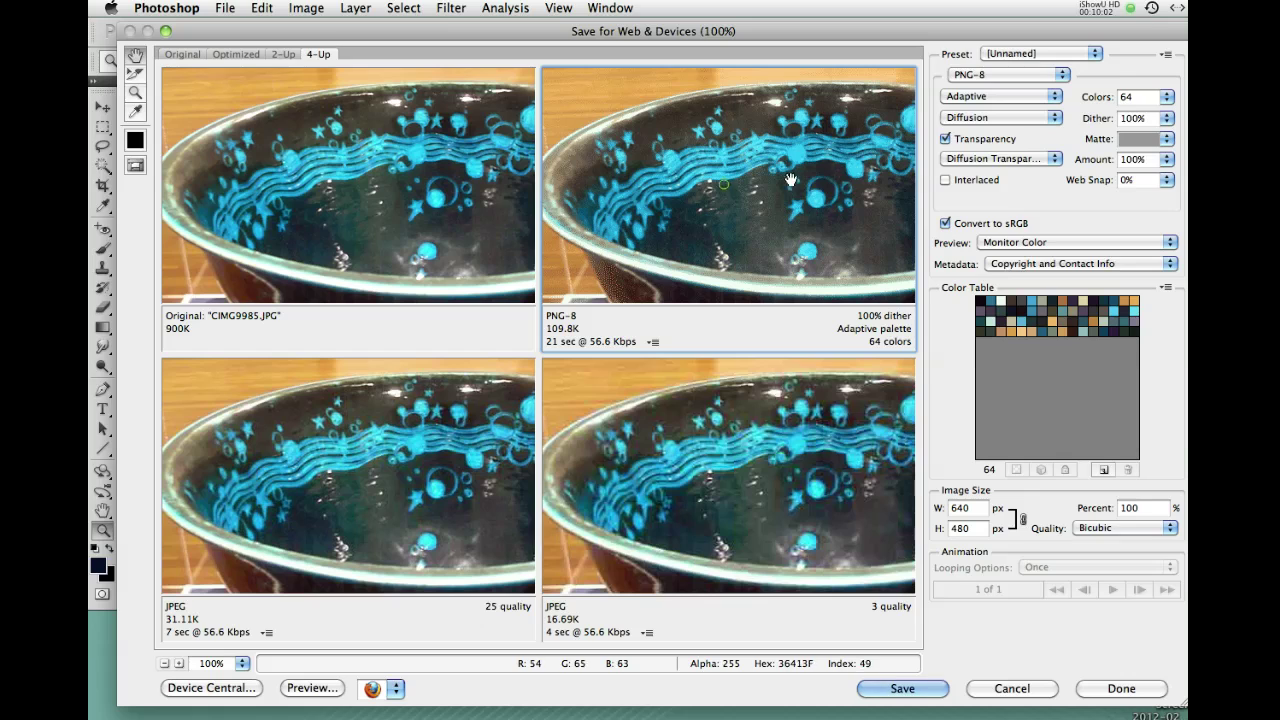
pyautogui.click(1166, 97)
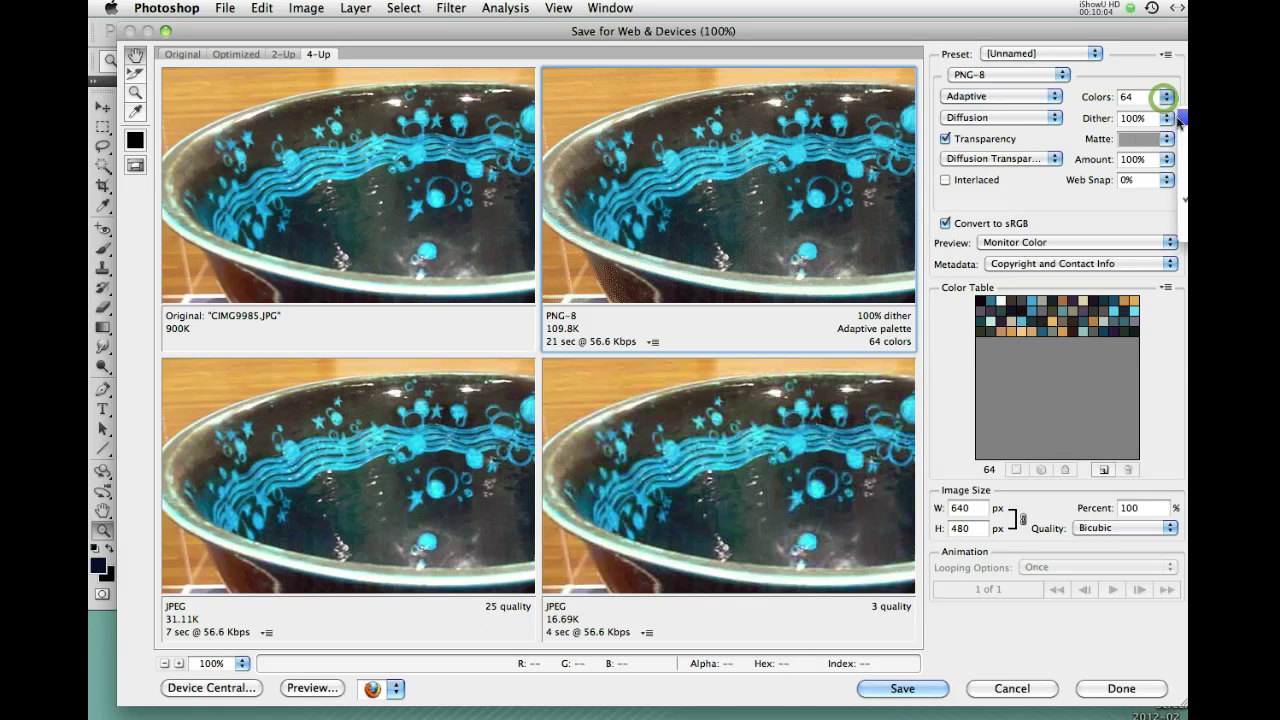
pyautogui.click(1182, 213)
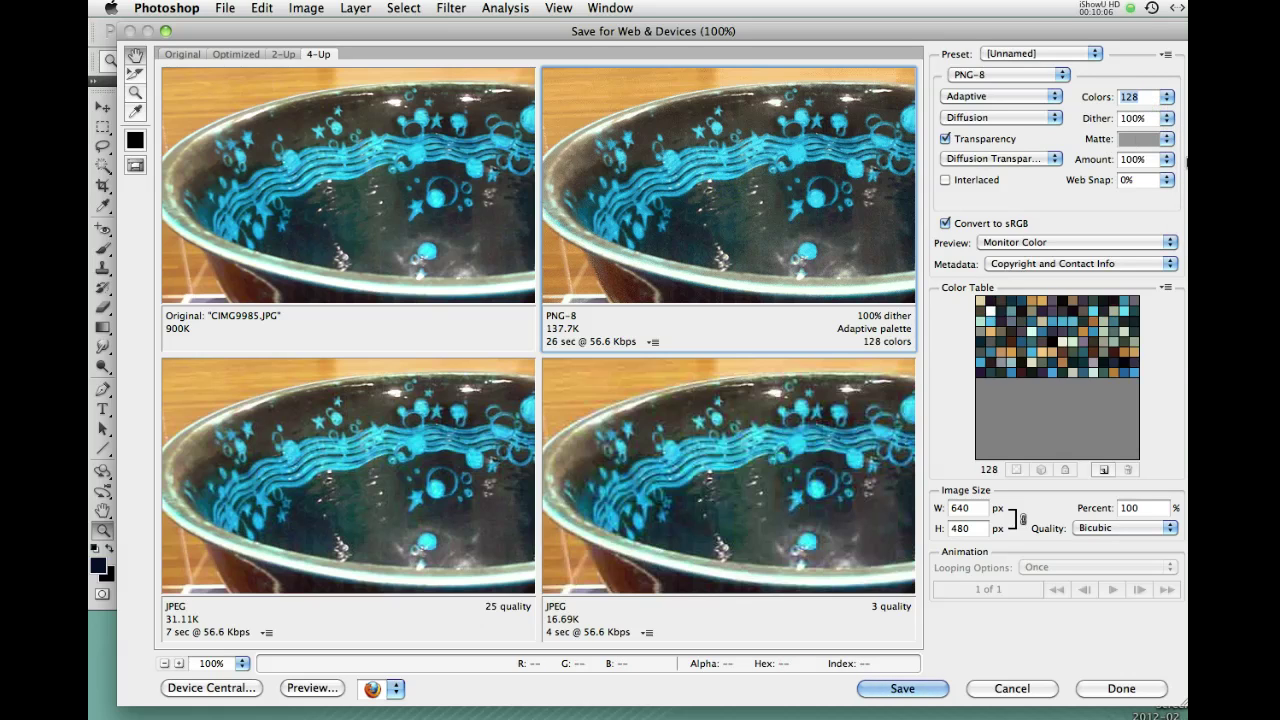
pyautogui.click(1168, 97)
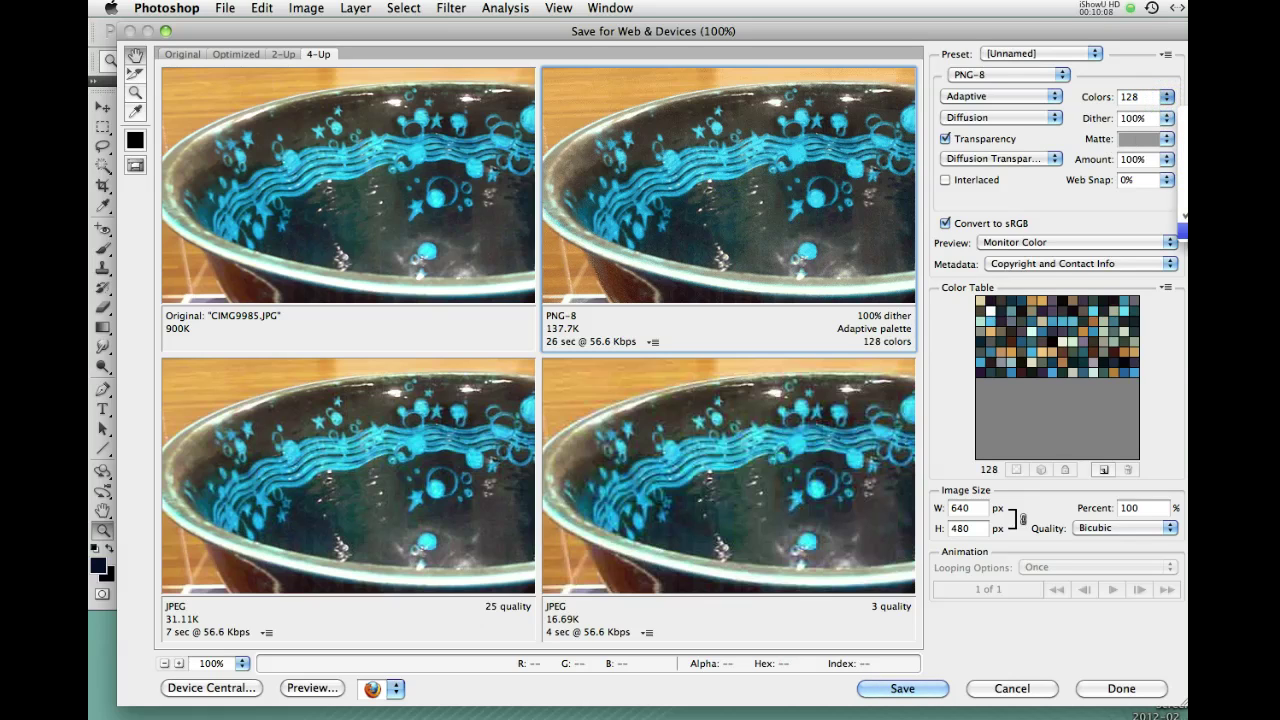
pyautogui.click(1184, 236)
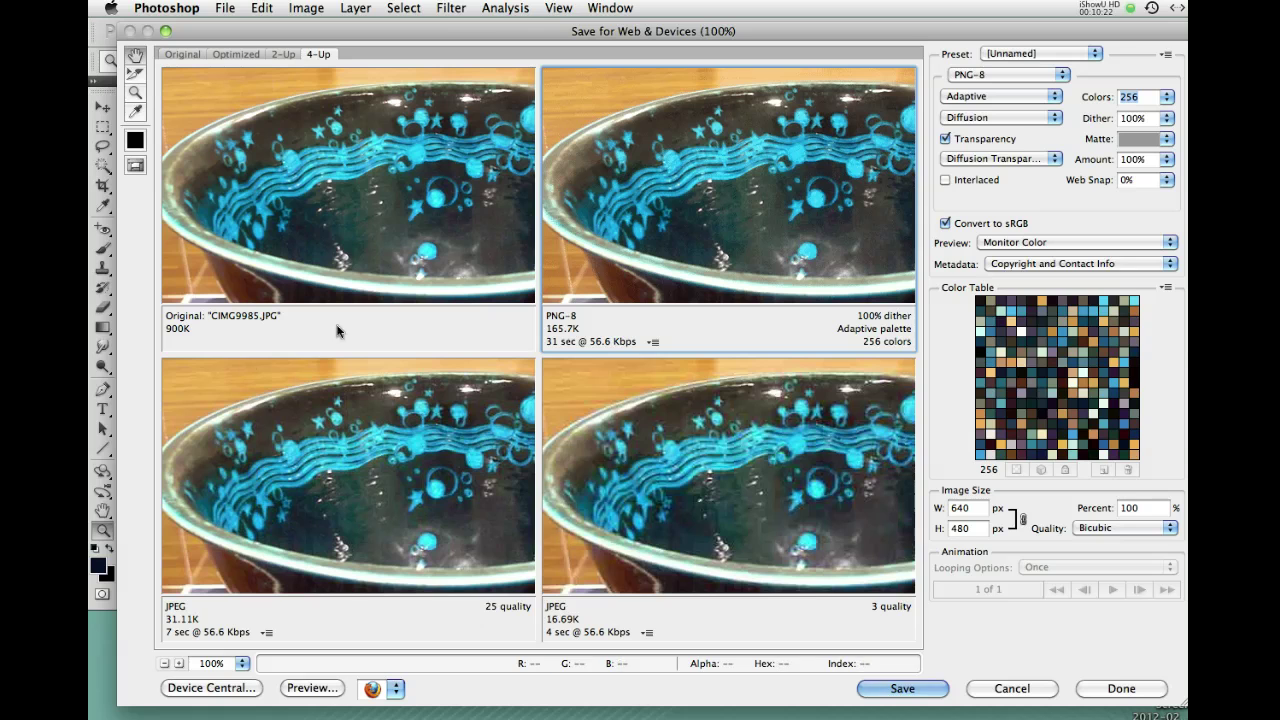
# - Magnify the previews to 300%, examine the dithering in the bowl's blue wavy bands, and return to 100%
pyautogui.click(241, 663)
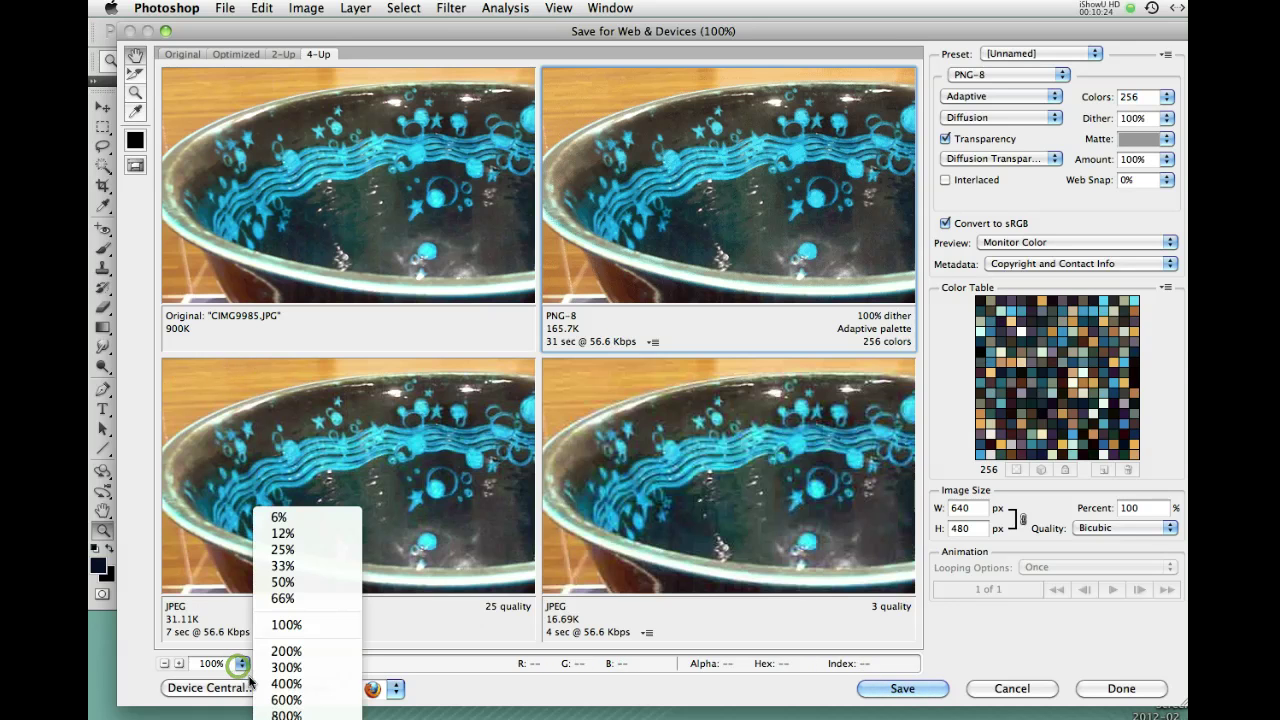
pyautogui.click(286, 667)
pyautogui.moveTo(701, 262)
pyautogui.mouseDown()
pyautogui.moveTo(666, 180)
pyautogui.moveTo(694, 274)
pyautogui.moveTo(660, 224)
pyautogui.moveTo(589, 77)
pyautogui.mouseUp()
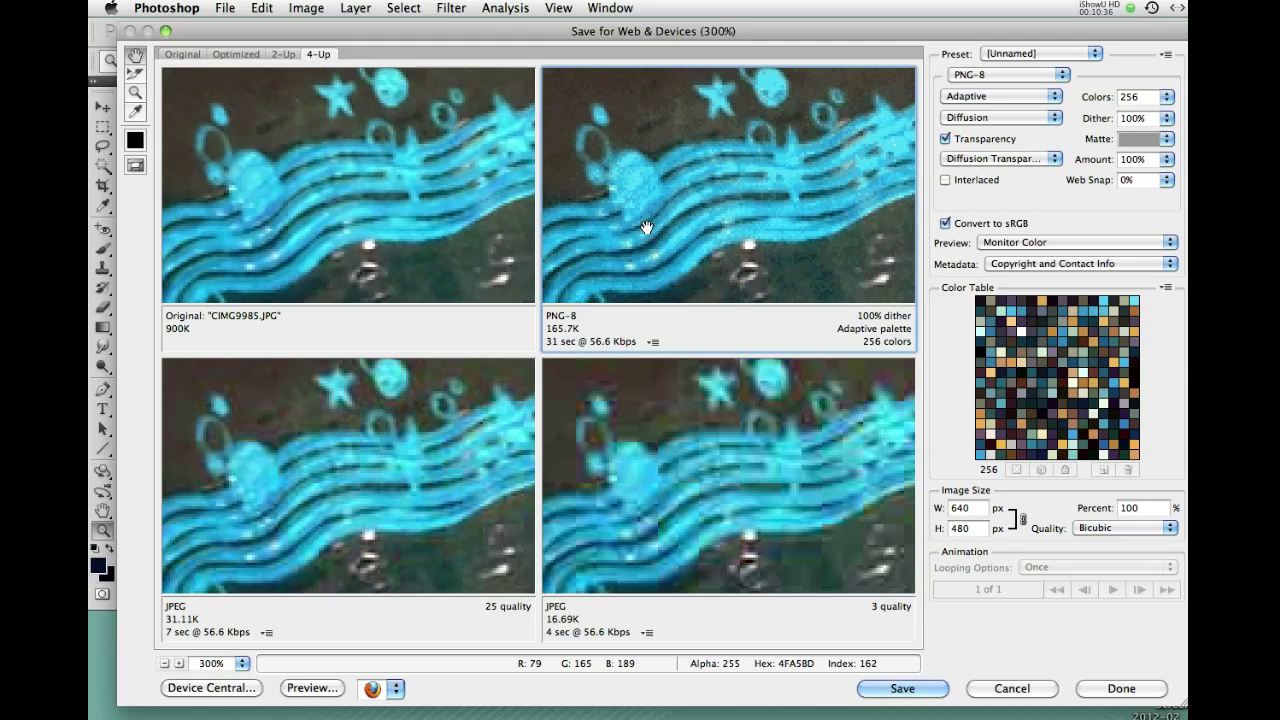
pyautogui.click(240, 667)
pyautogui.click(290, 624)
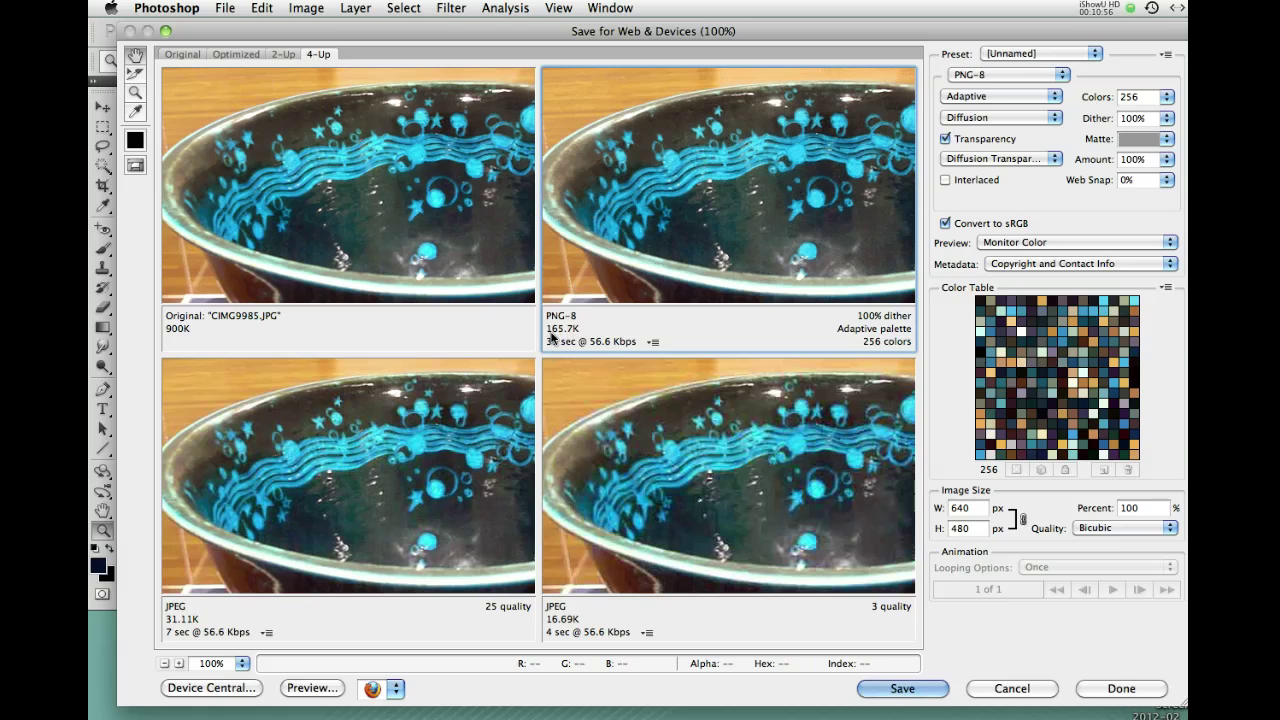
# - Compare the selected preview's file size as PNG-24 and PNG-8, and return its format to JPEG
pyautogui.click(968, 75)
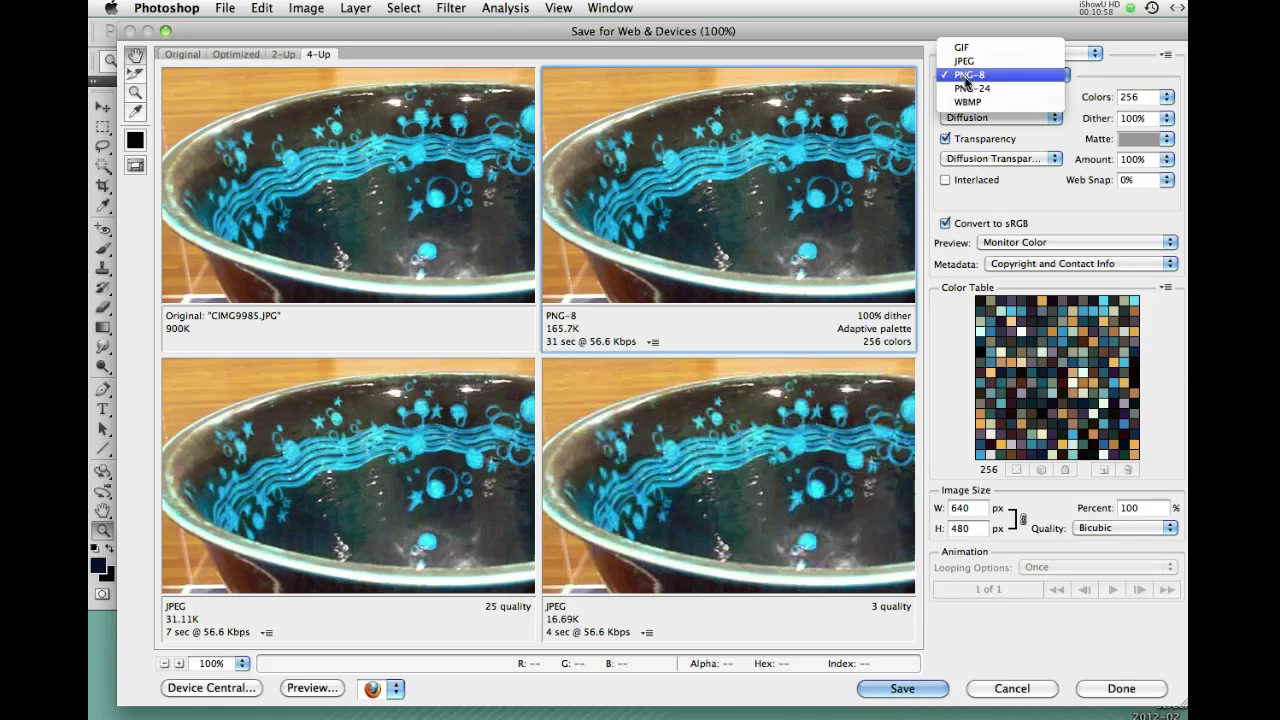
pyautogui.click(968, 89)
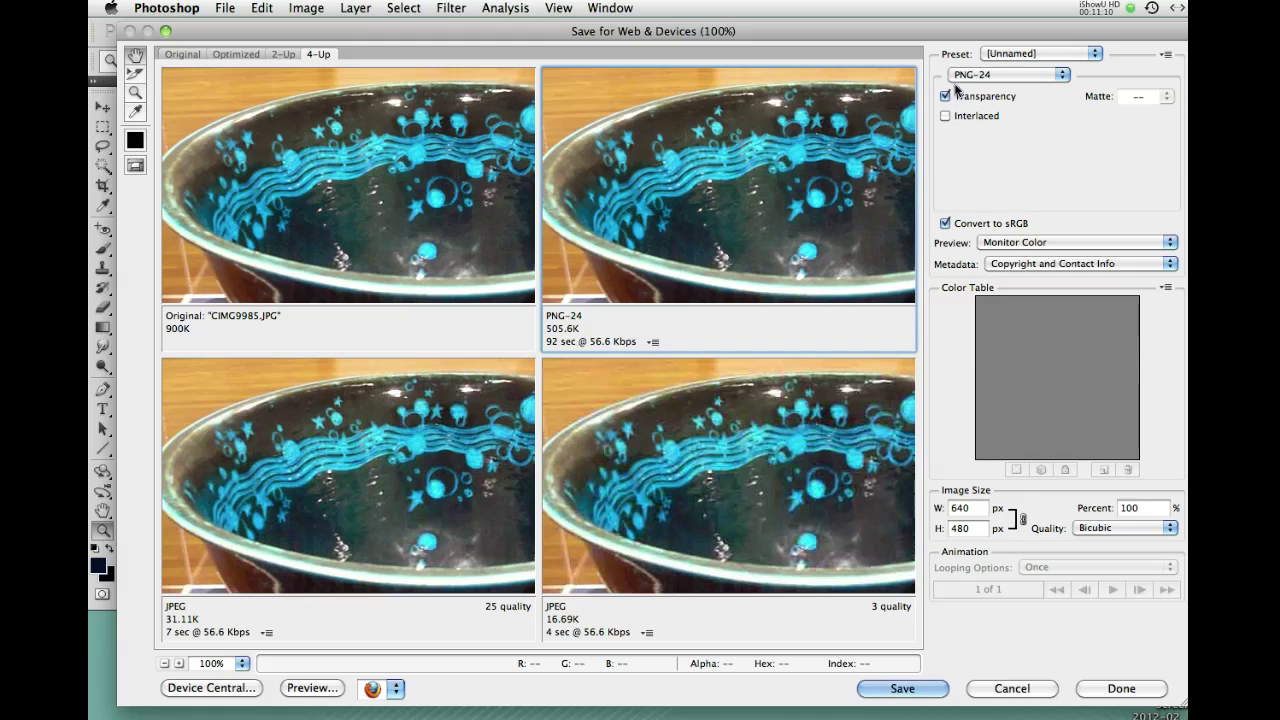
pyautogui.click(993, 76)
pyautogui.click(993, 78)
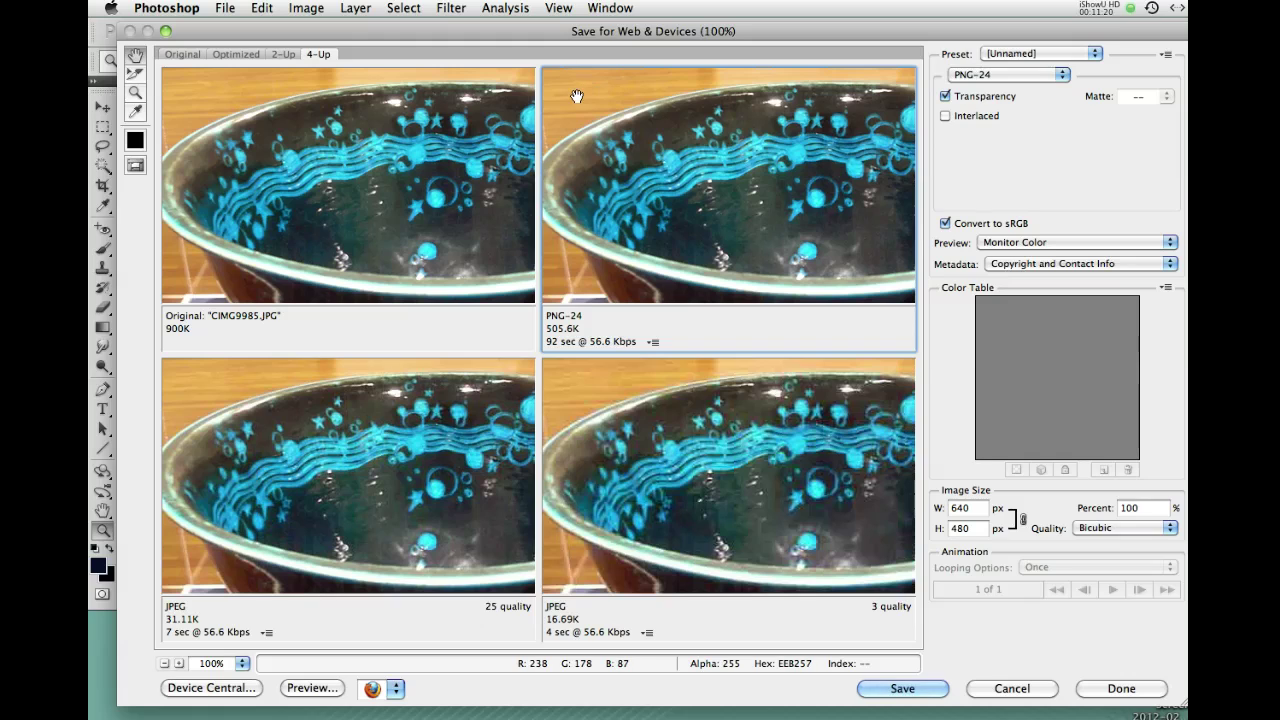
pyautogui.click(985, 75)
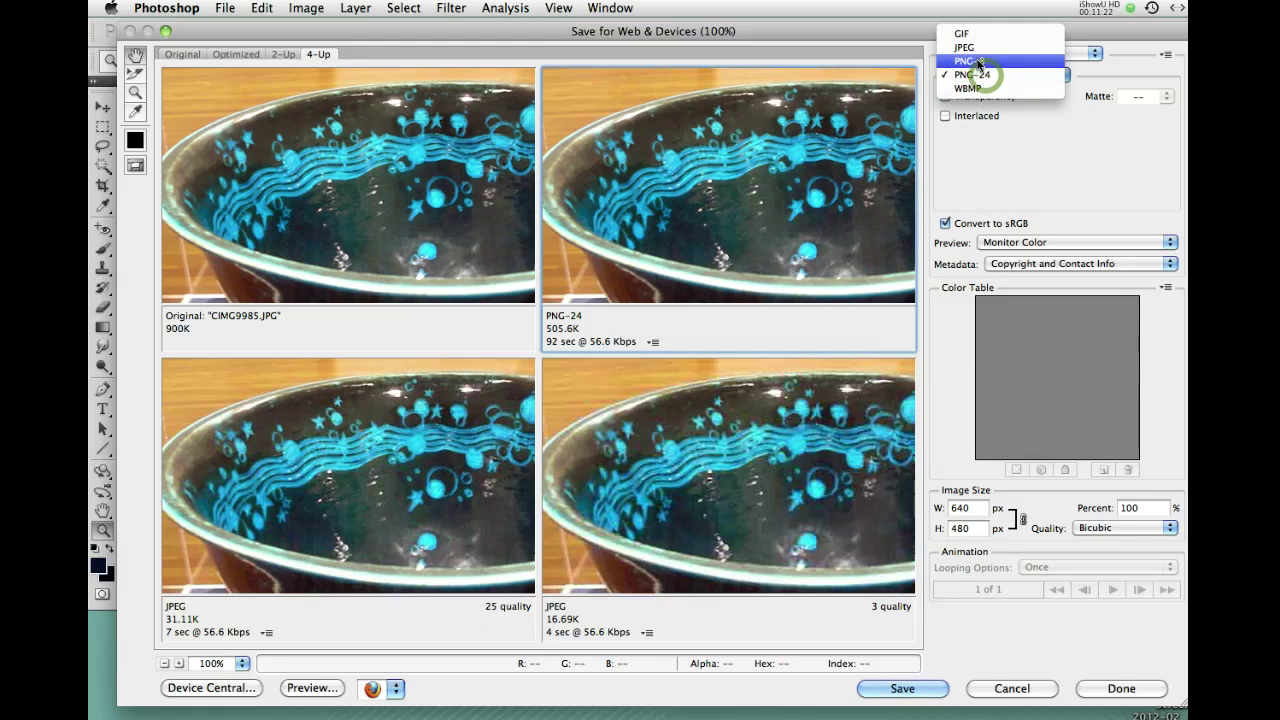
pyautogui.click(980, 65)
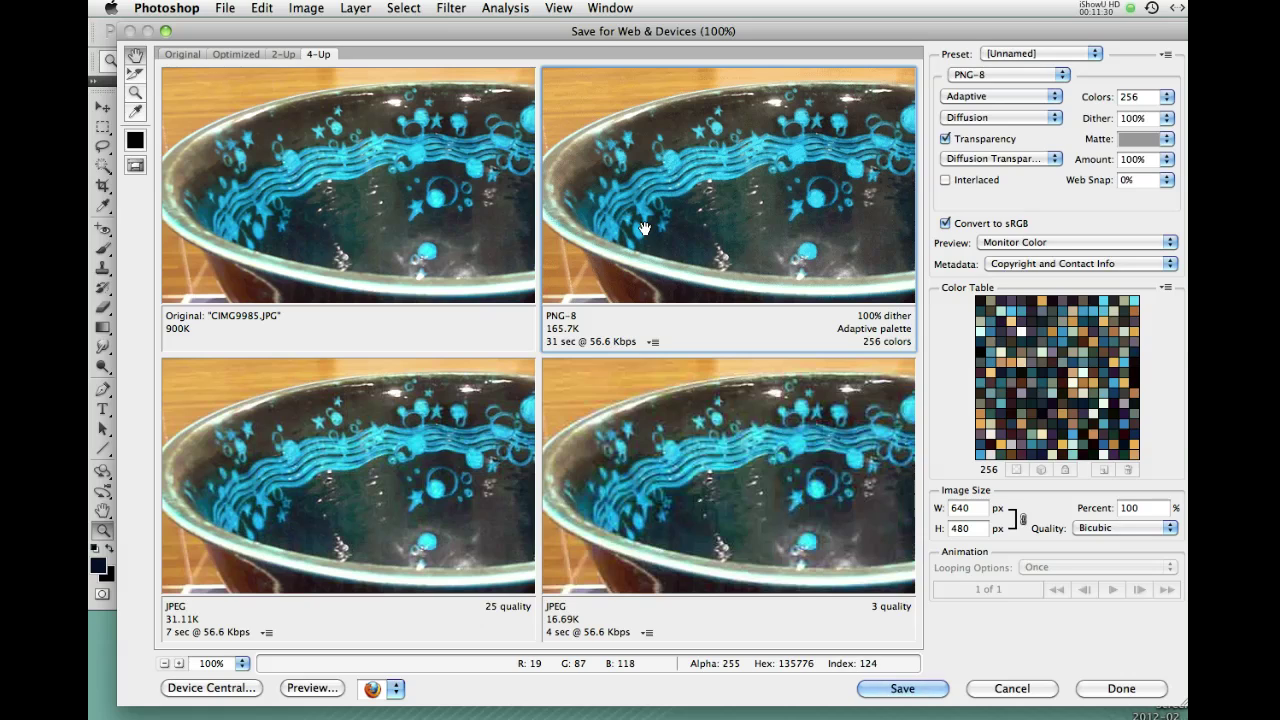
pyautogui.click(971, 77)
pyautogui.click(964, 61)
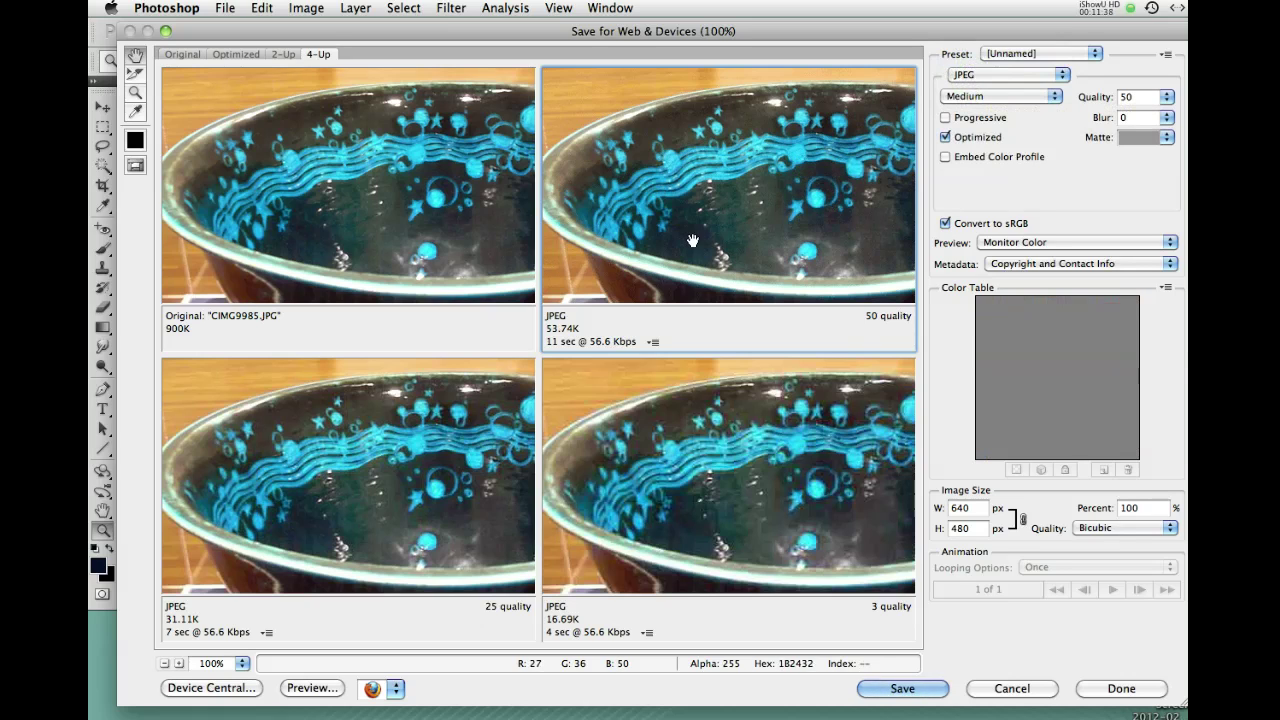
# - Set the selected JPEG preview's quality to 51 and resize the output image to 400 px wide with proportions kept
pyautogui.click(1151, 101)
pyautogui.press('Up')
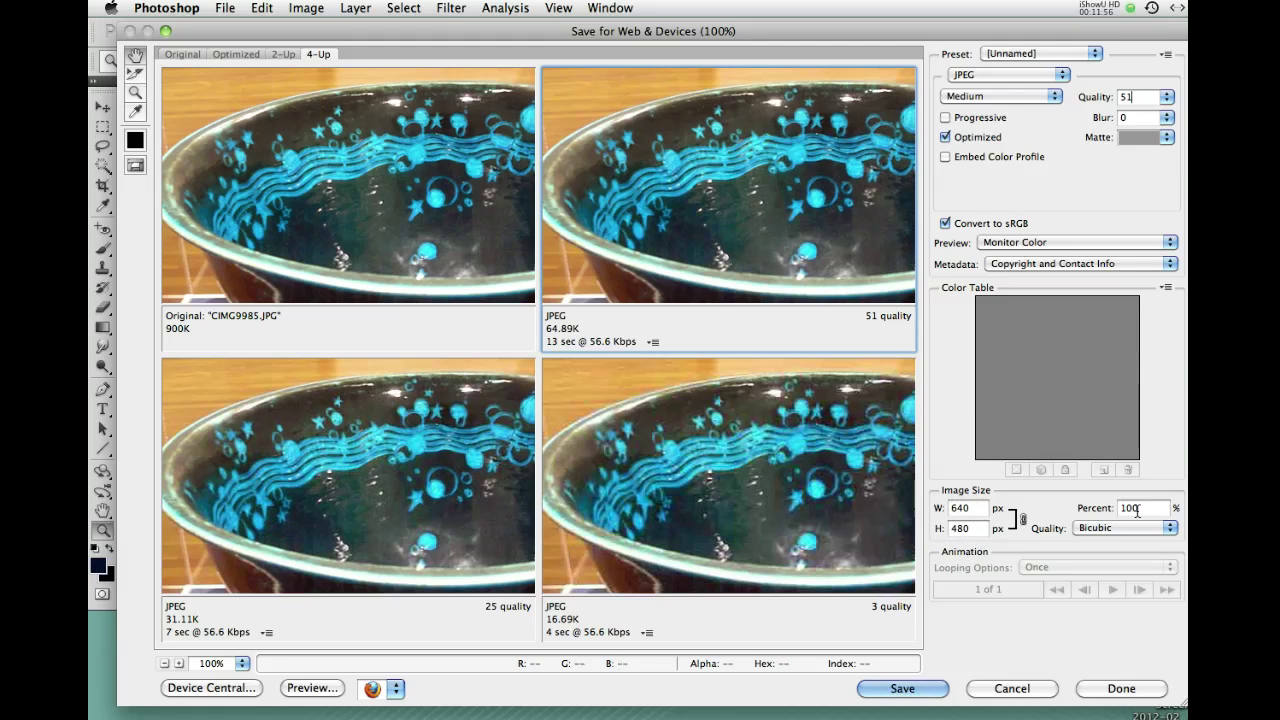
pyautogui.doubleClick(966, 510)
pyautogui.write('40')
pyautogui.click(771, 314)
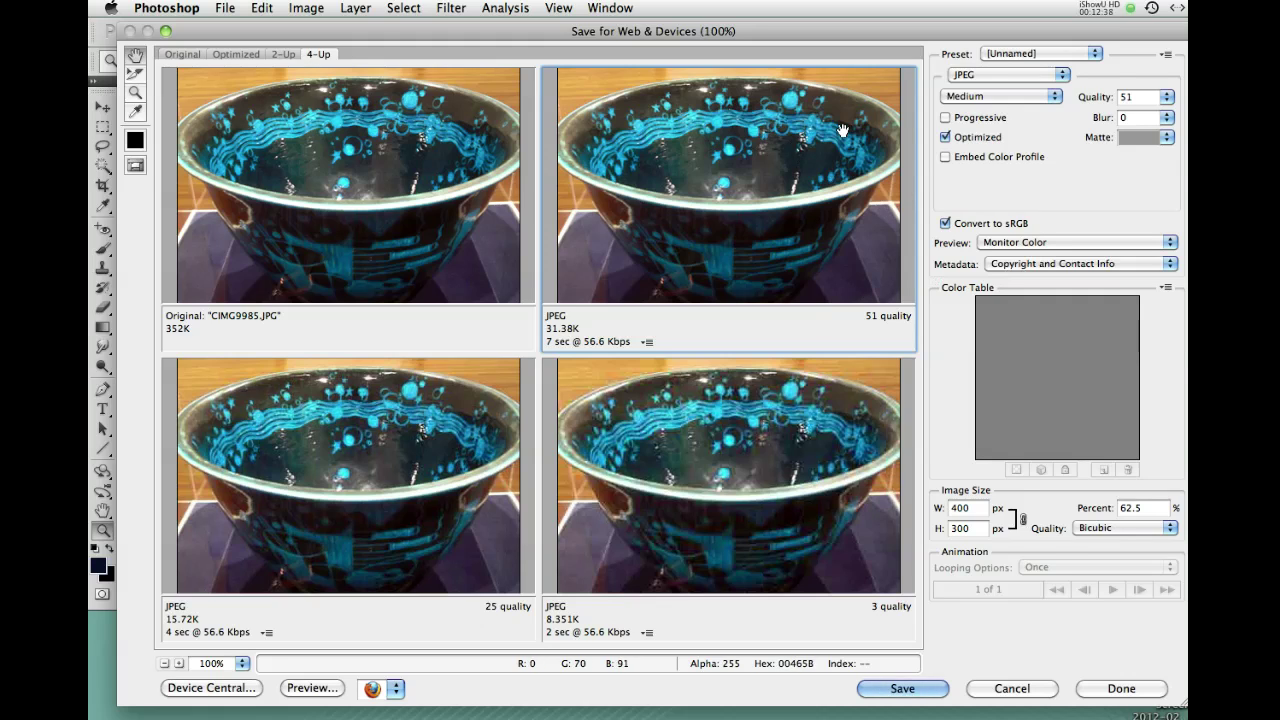
# - Save the optimized image as bowl.jpg in a folder on the Desktop, using the Images Only format
pyautogui.click(903, 689)
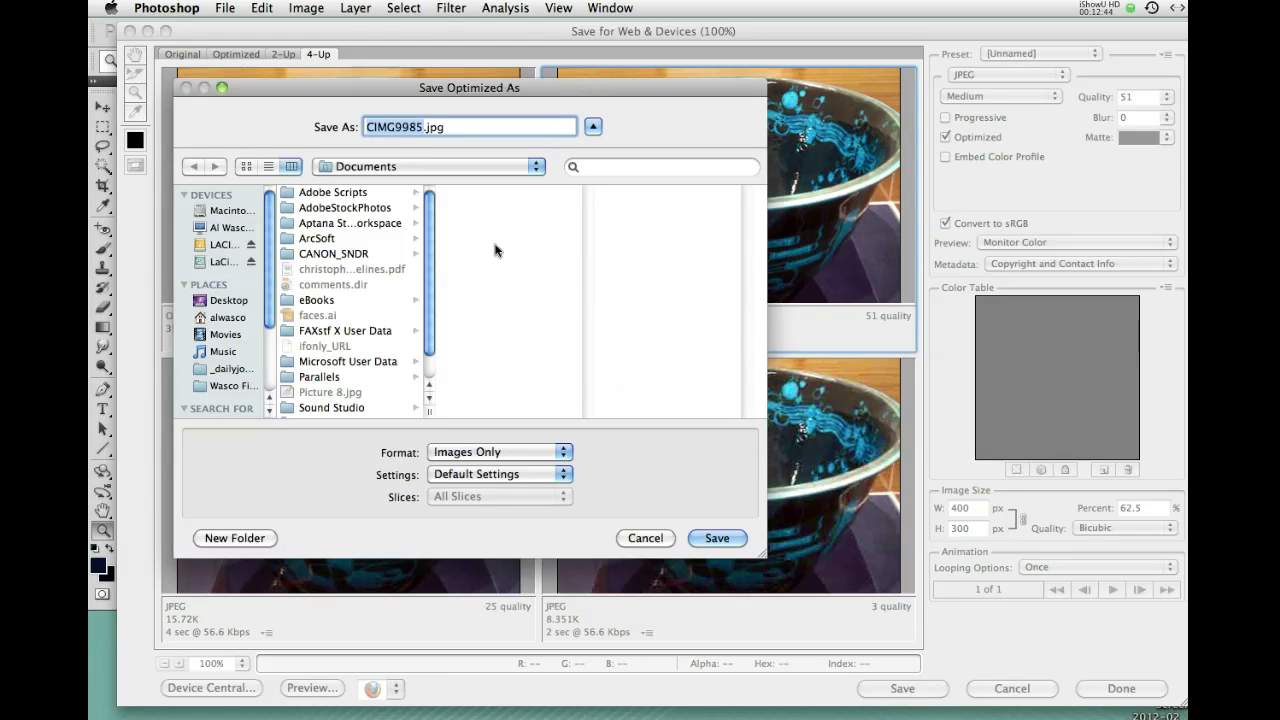
pyautogui.write('bowl')
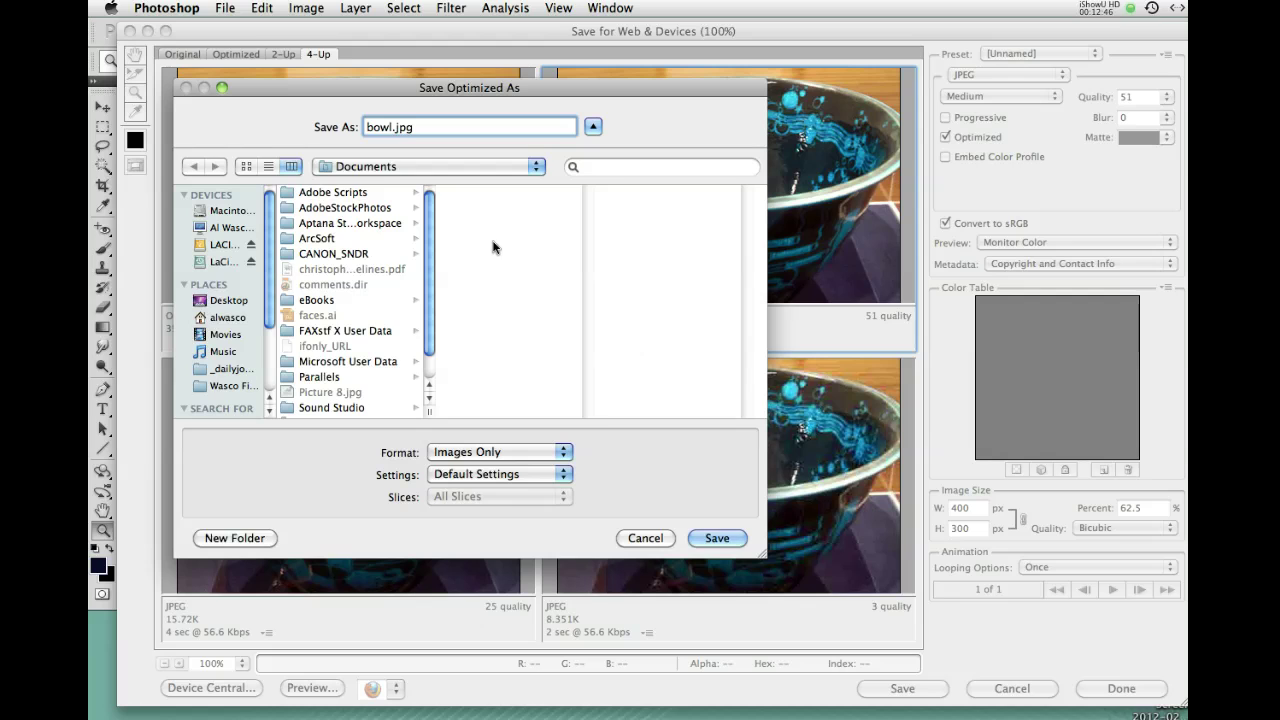
pyautogui.click(226, 300)
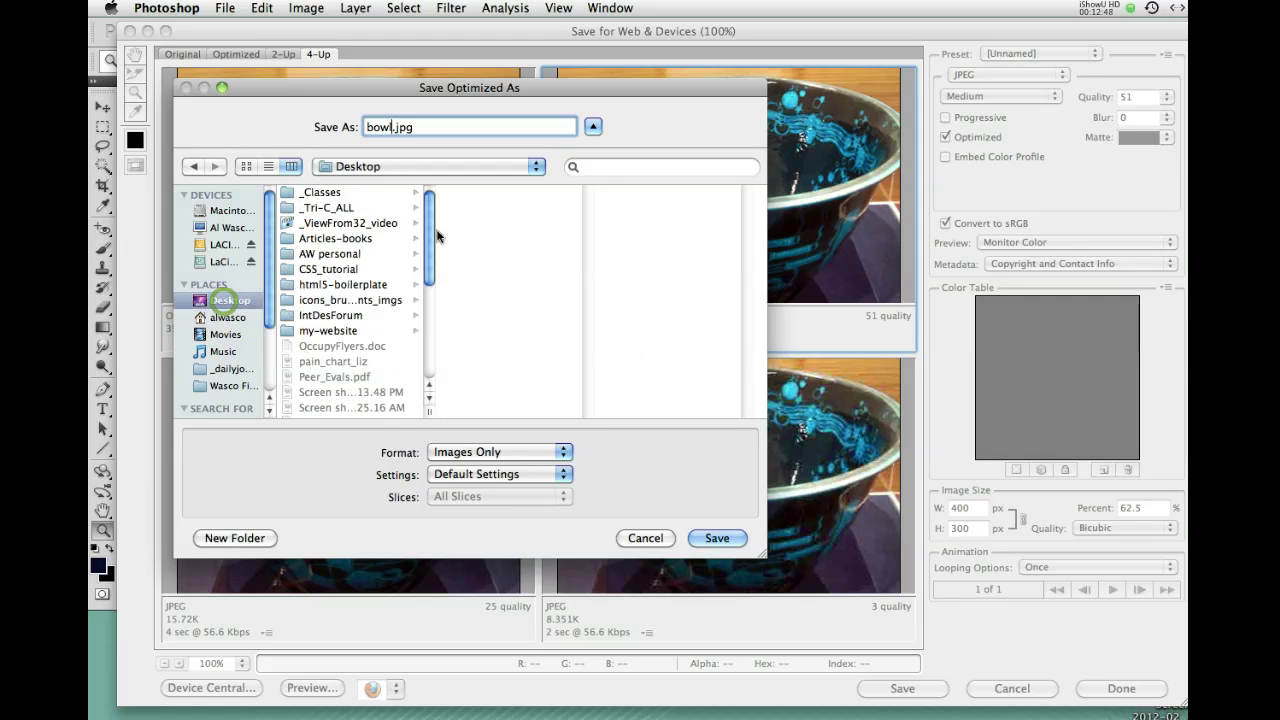
pyautogui.scroll(-10, 423, 229)
pyautogui.click(360, 410)
pyautogui.click(705, 538)
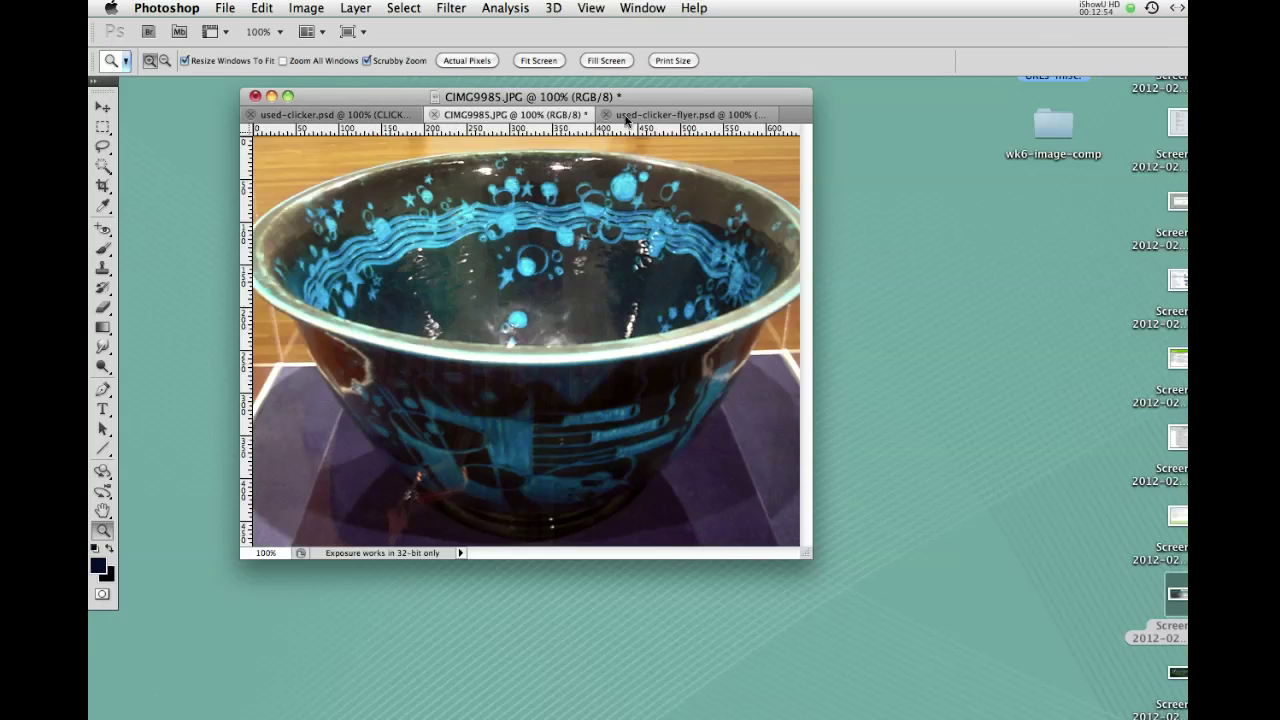
# - Check used-clicker.psd, switch to used-clicker-flyer.psd and open the flyer in Save for Web & Devices
pyautogui.click(333, 117)
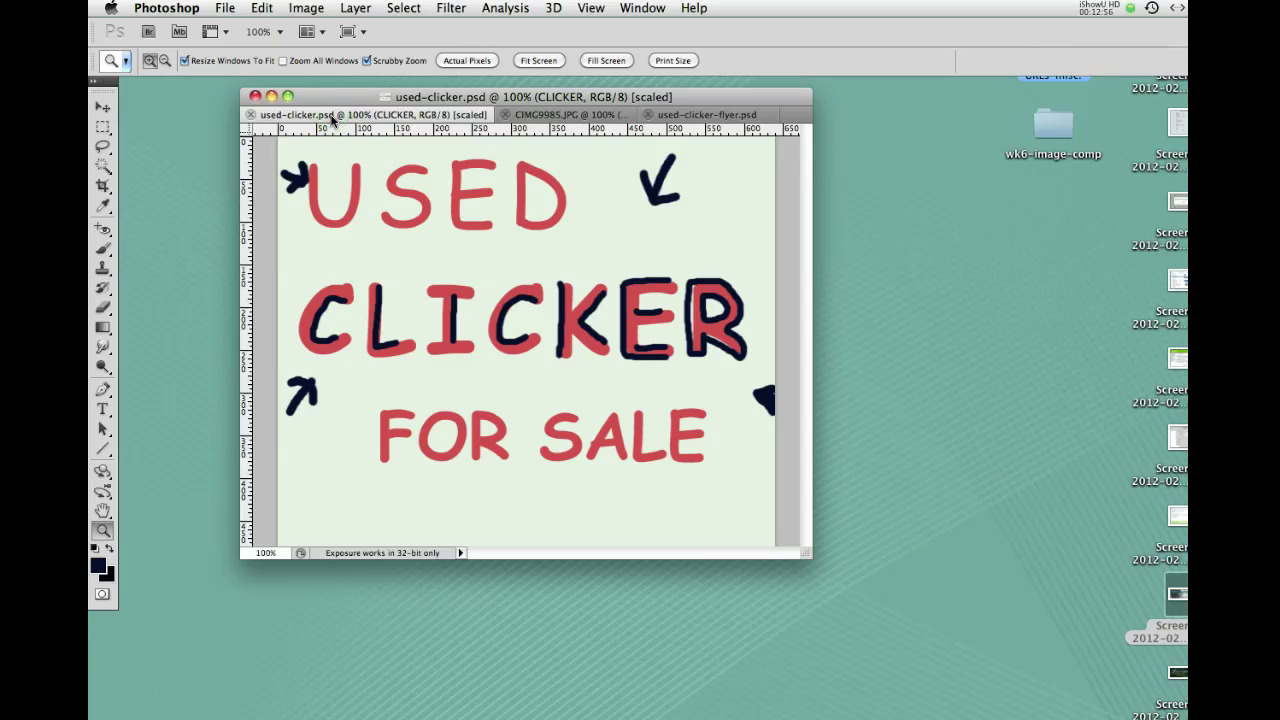
pyautogui.click(680, 115)
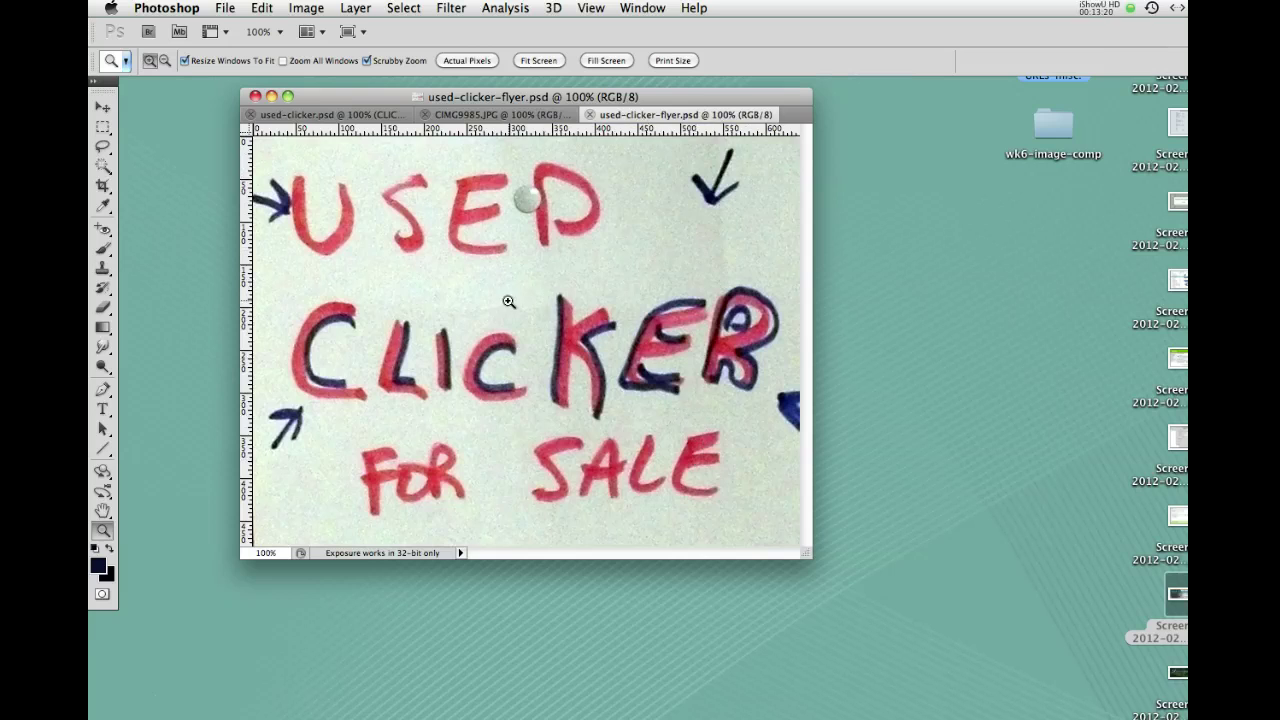
pyautogui.click(225, 8)
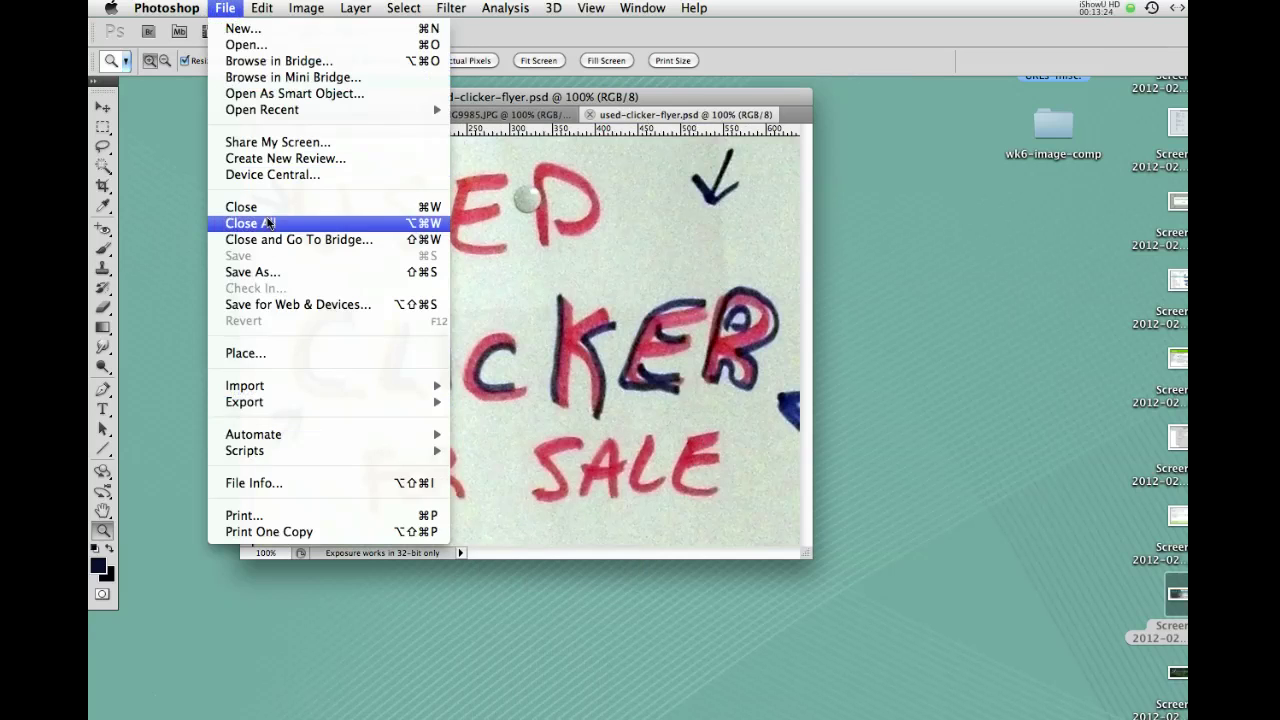
pyautogui.click(282, 307)
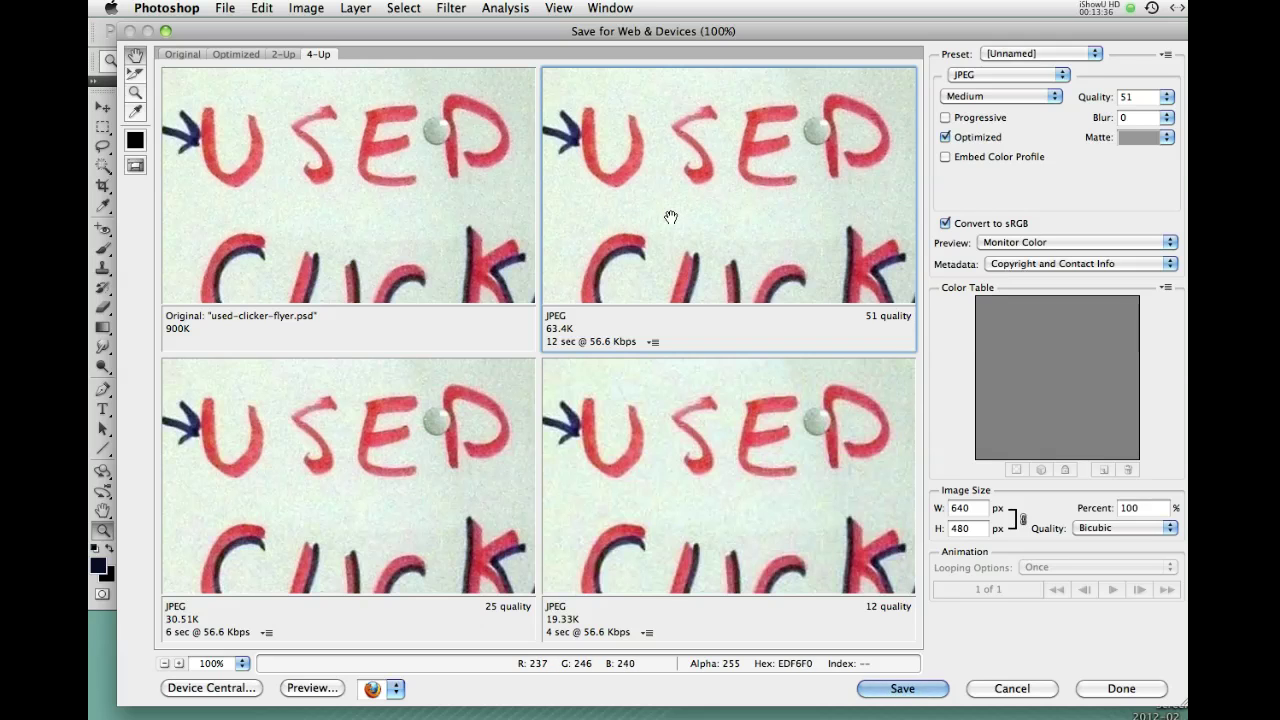
# - Examine the JPEG previews of the flyer's handwritten CLICKER lettering for compression differences
pyautogui.moveTo(692, 226); pyautogui.dragTo(674, 128)
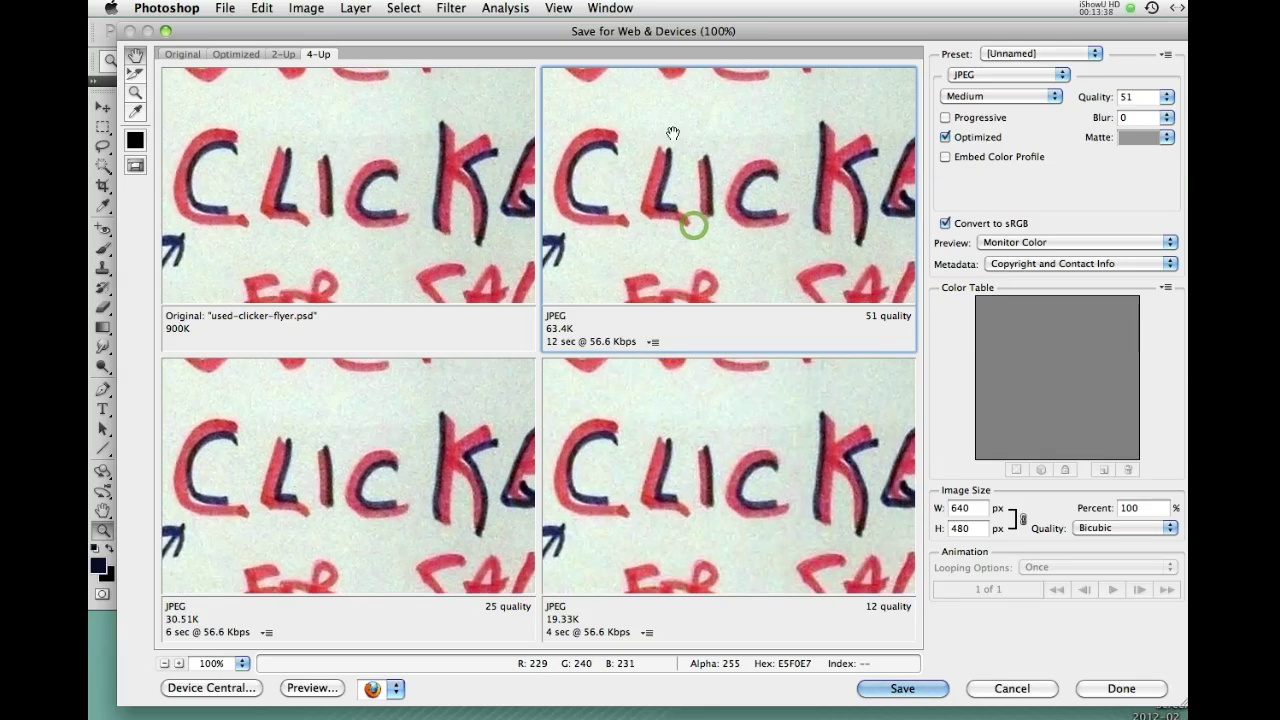
pyautogui.moveTo(699, 222); pyautogui.dragTo(674, 240)
pyautogui.moveTo(634, 149); pyautogui.dragTo(690, 158)
pyautogui.moveTo(845, 150); pyautogui.dragTo(779, 138)
# - Try PNG-8 on the flyer's 12-quality preview, compare it with the 51-quality JPEG, and cancel the web export
pyautogui.click(698, 433)
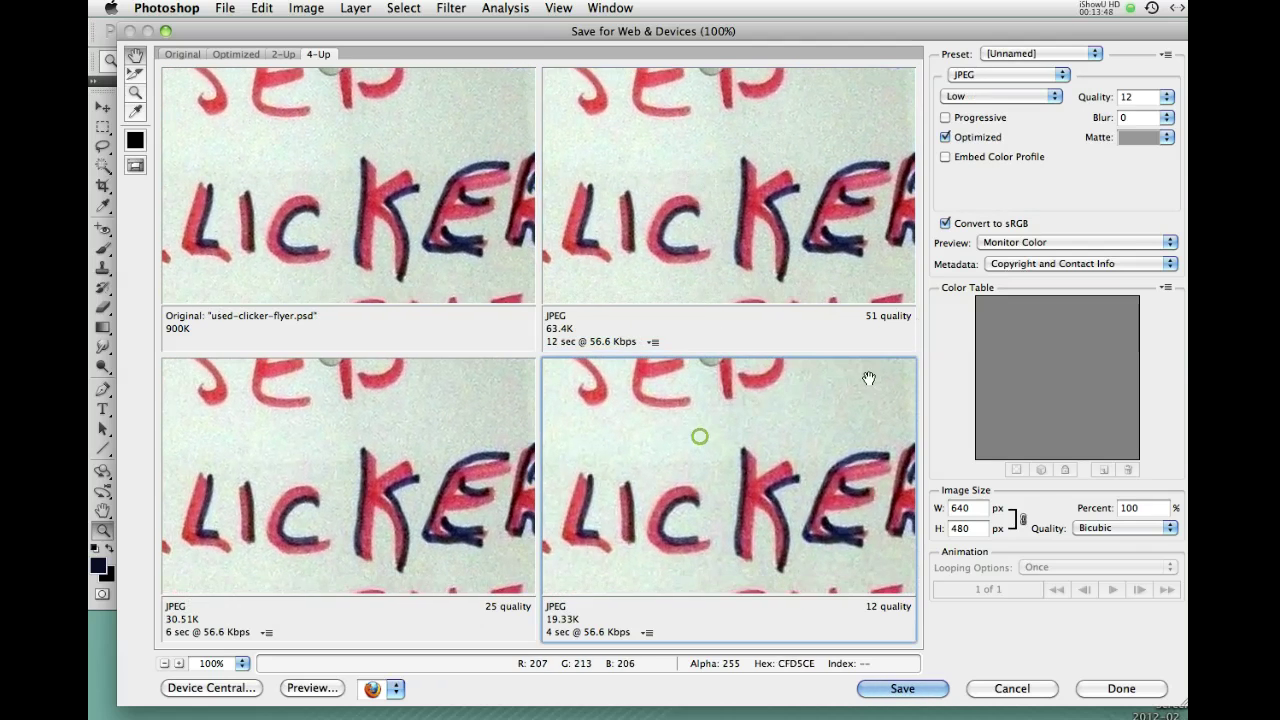
pyautogui.click(955, 75)
pyautogui.click(955, 88)
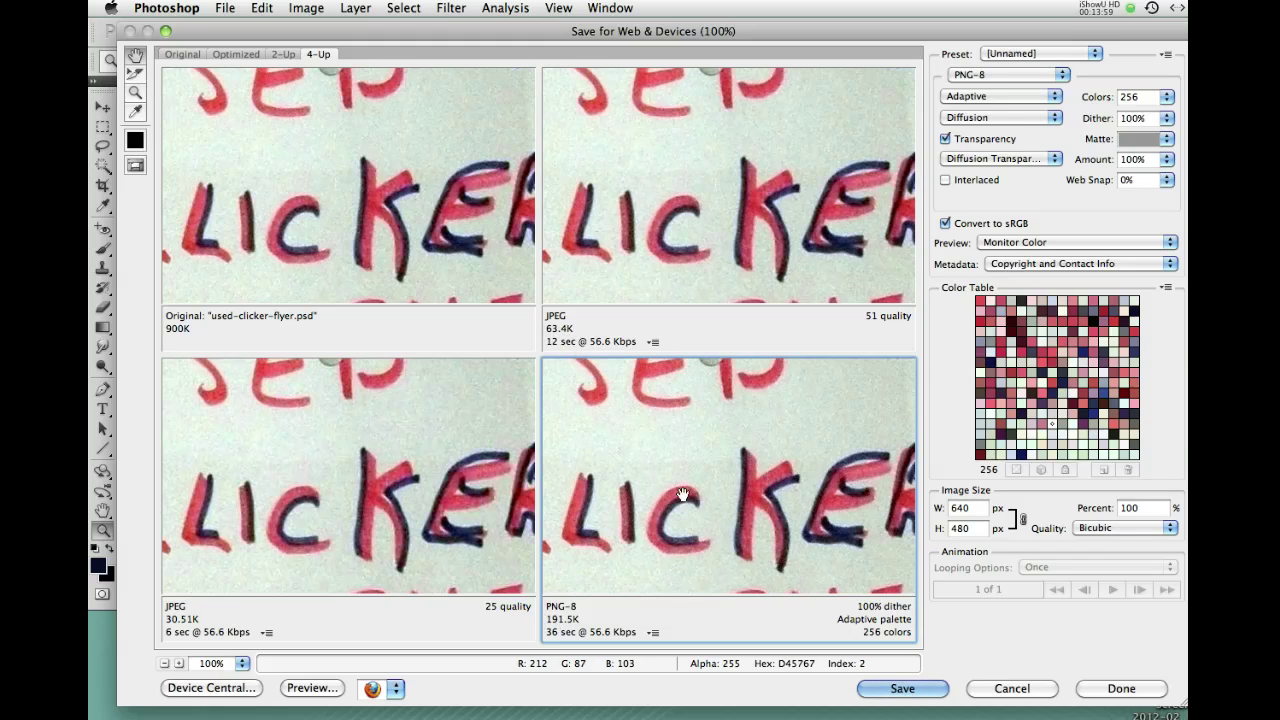
pyautogui.click(676, 188)
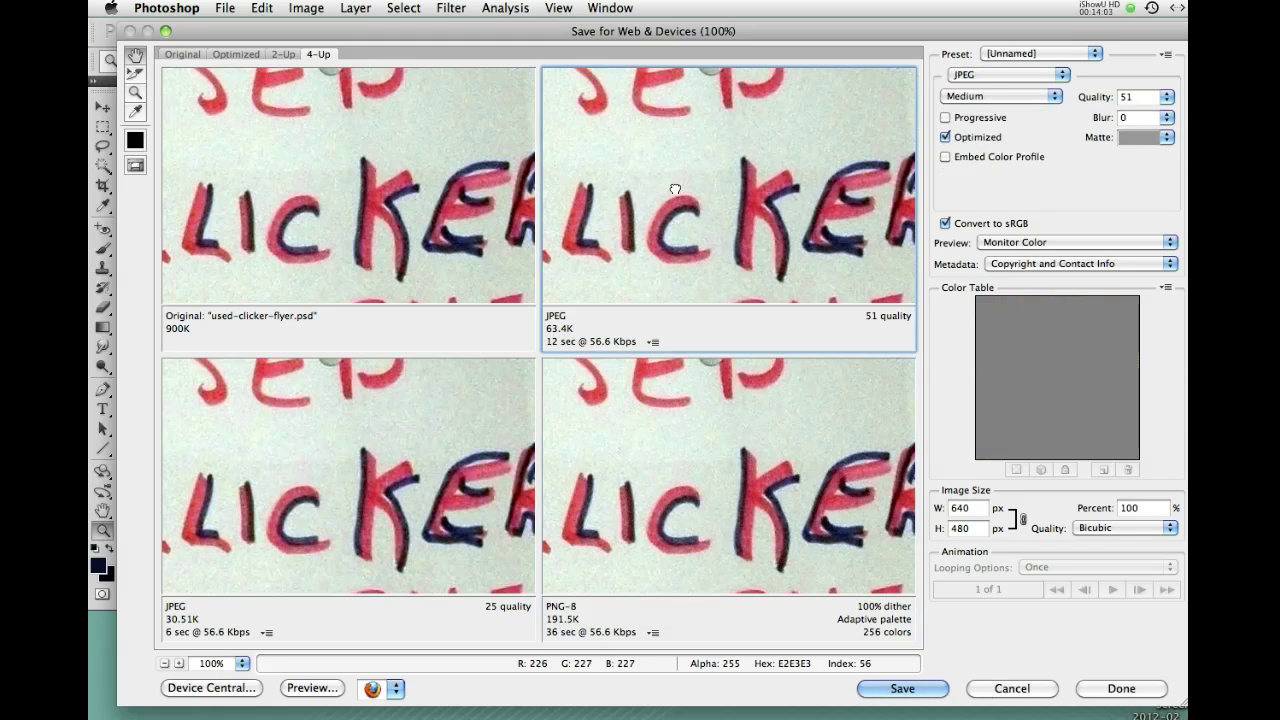
pyautogui.click(977, 692)
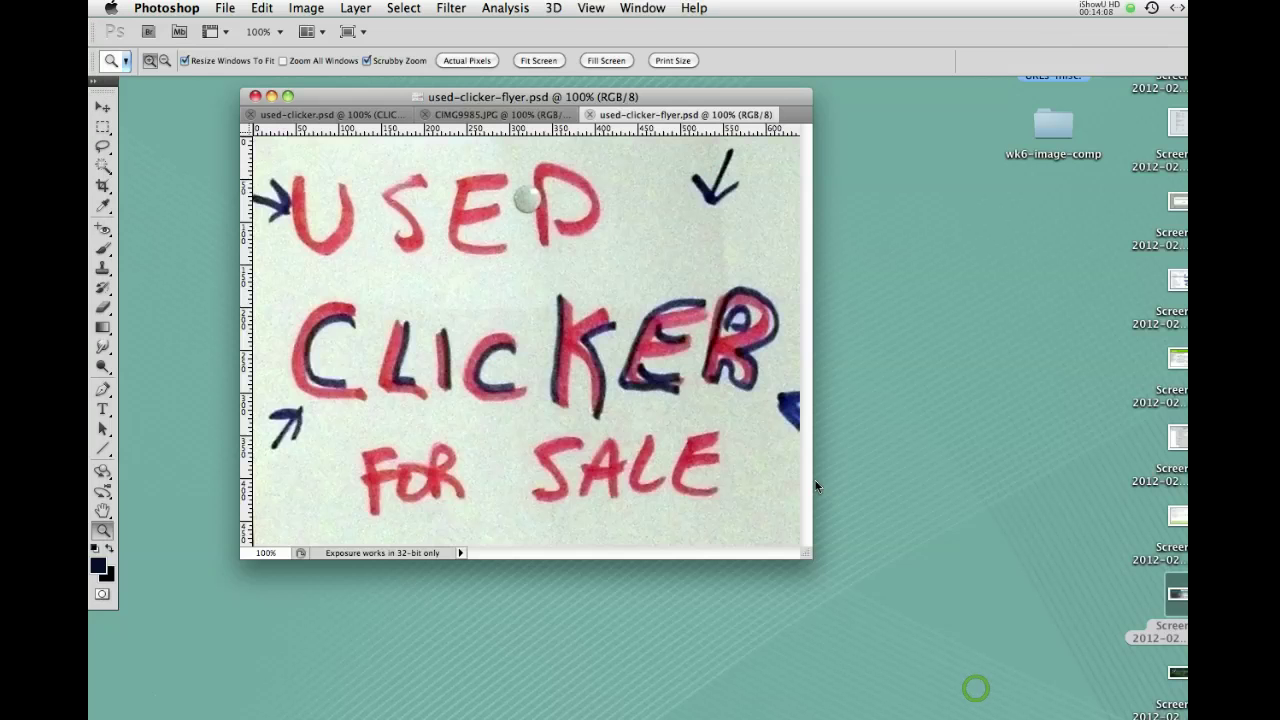
# - Compare used-clicker.psd with the handwritten used-clicker-flyer.psd, and open used-clicker.psd in Save for Web & Devices
pyautogui.click(300, 116)
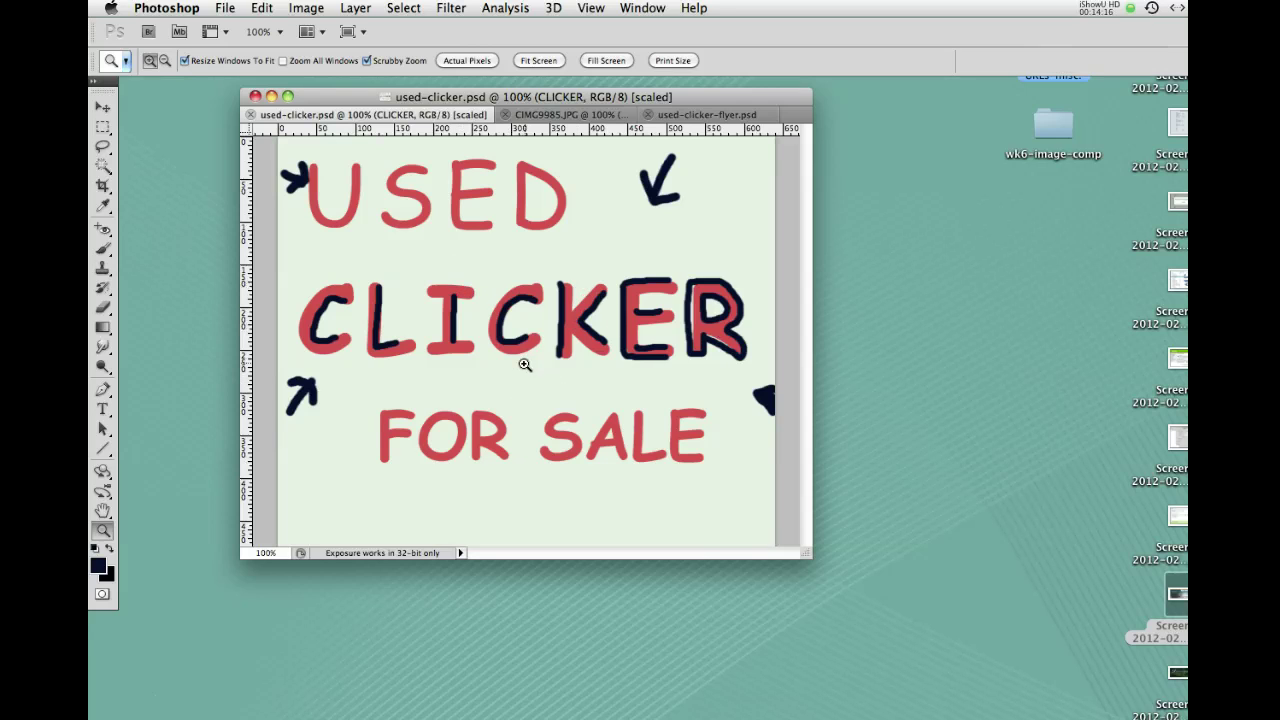
pyautogui.click(705, 115)
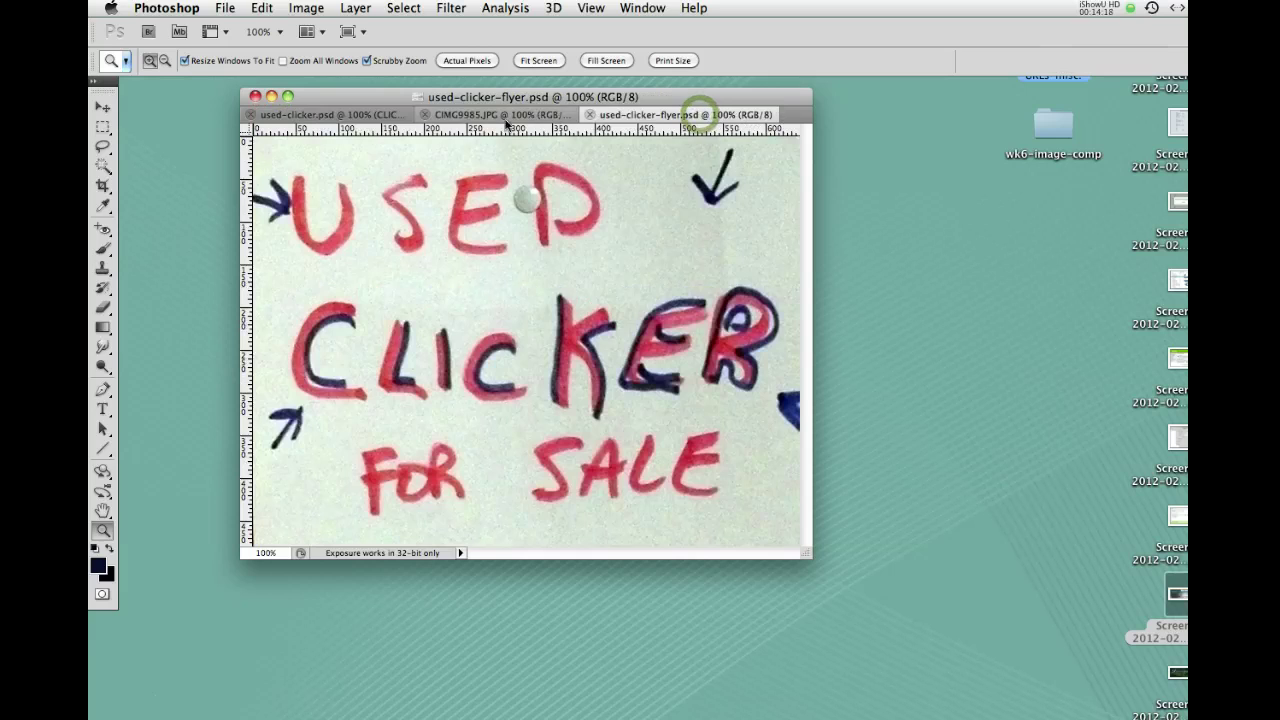
pyautogui.click(314, 116)
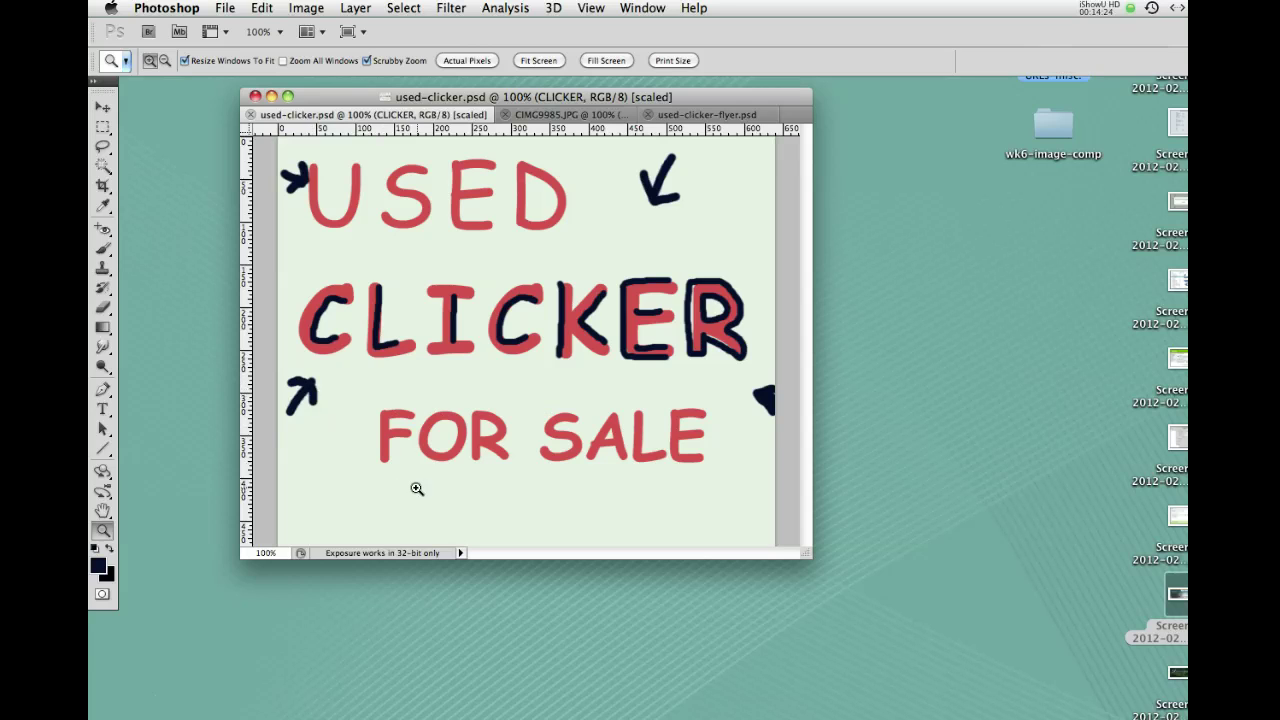
pyautogui.press('alt')
pyautogui.press('super+alt+shift+s')
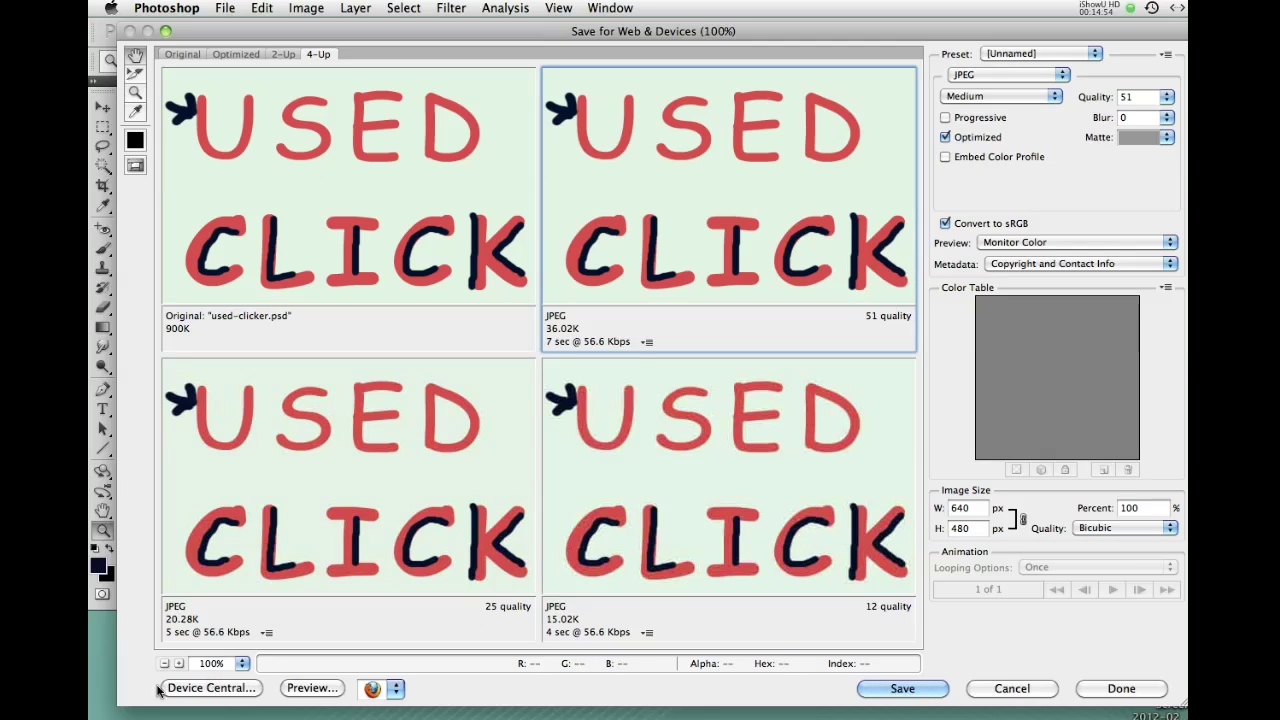
# - Examine the S and E lettering in the JPEG previews at 300% for compression artifacts, and return to 100%
pyautogui.click(243, 666)
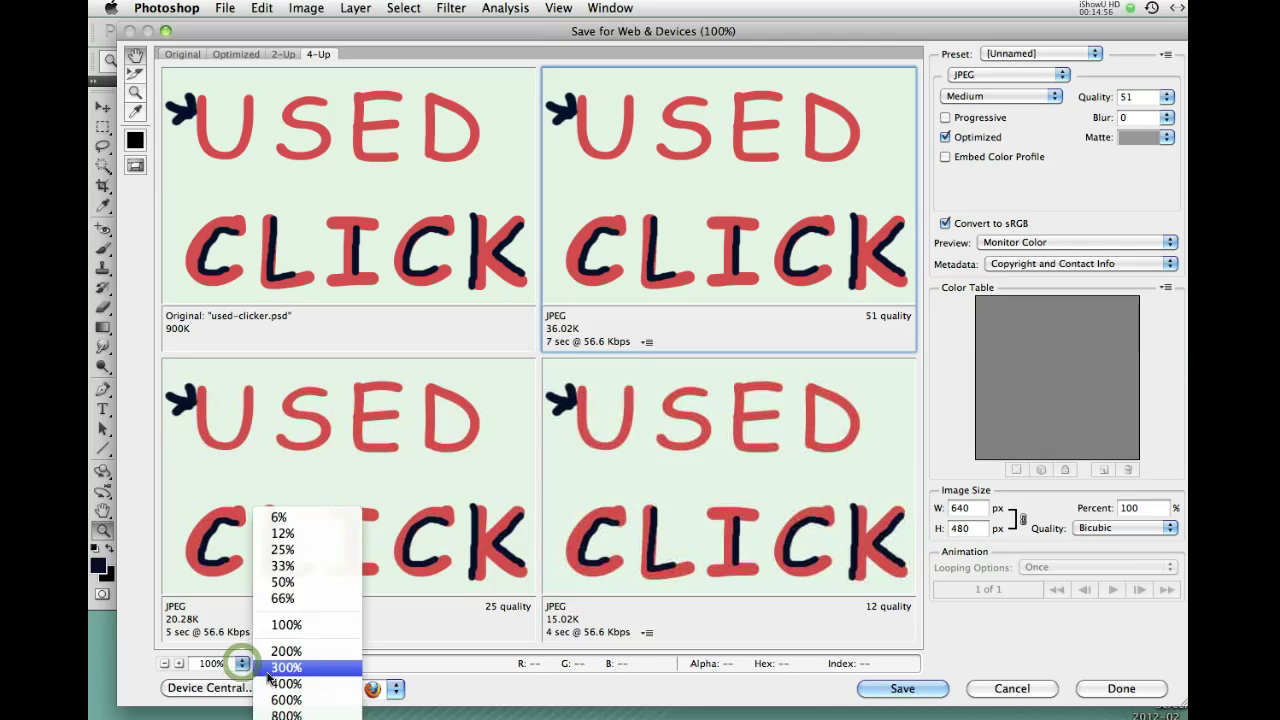
pyautogui.click(266, 669)
pyautogui.moveTo(586, 423); pyautogui.dragTo(620, 534)
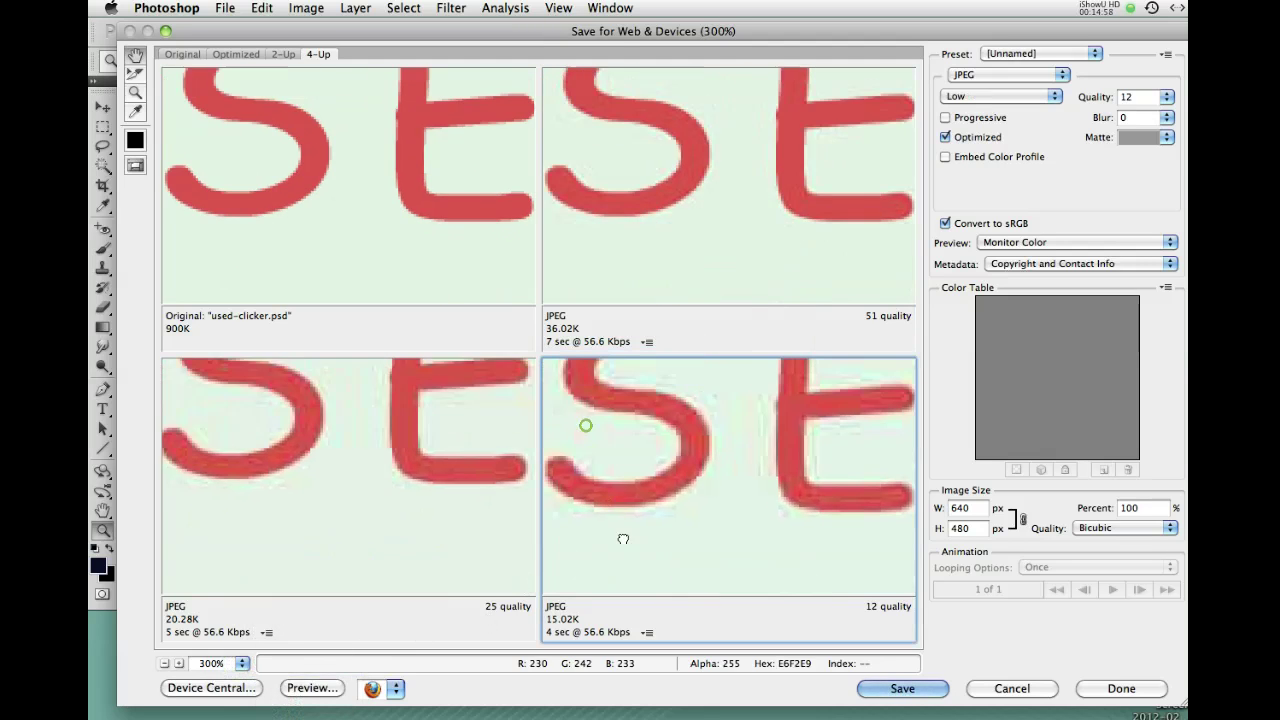
pyautogui.moveTo(637, 424); pyautogui.dragTo(643, 484)
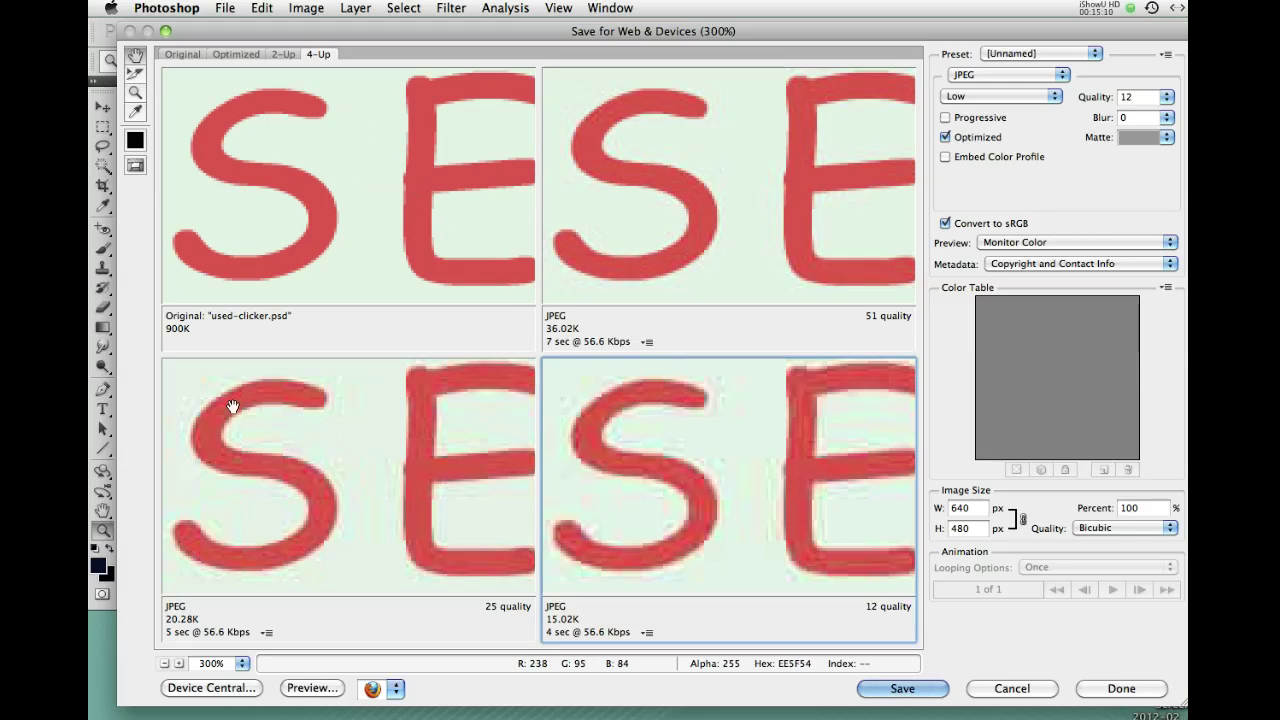
pyautogui.click(231, 669)
pyautogui.click(270, 622)
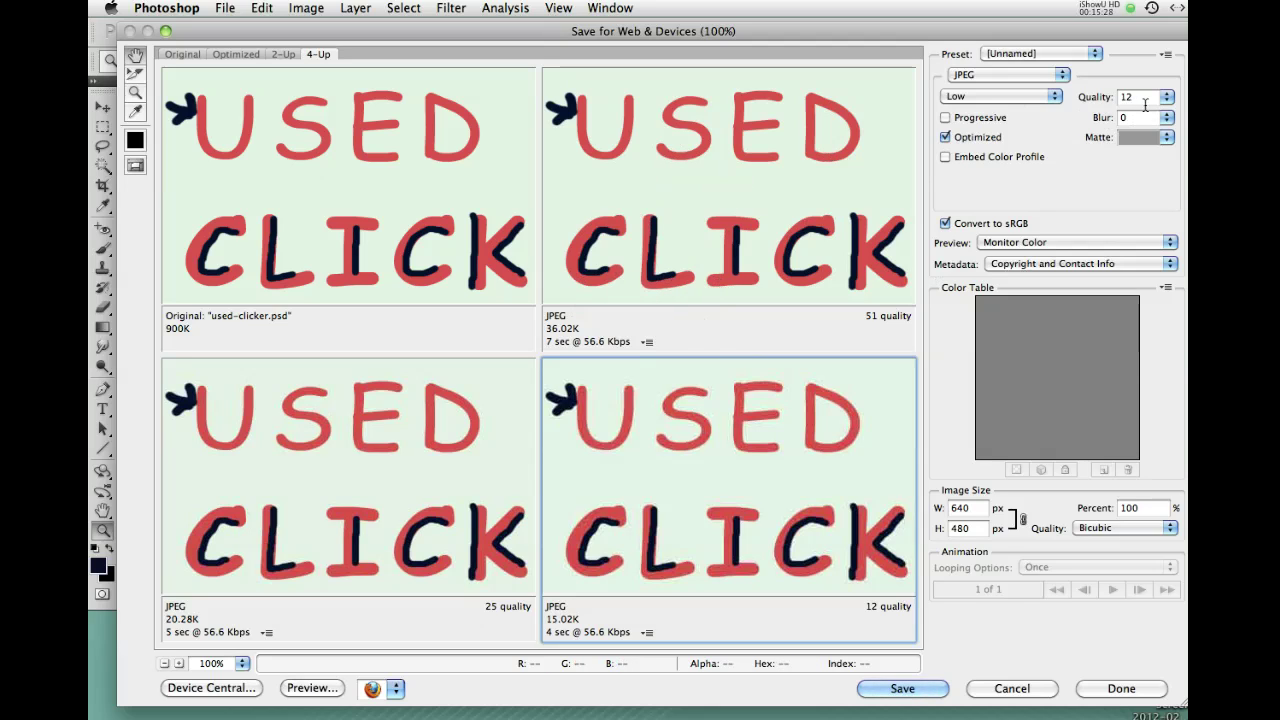
# - Set the 51-quality JPEG preview's quality to 60
pyautogui.click(820, 129)
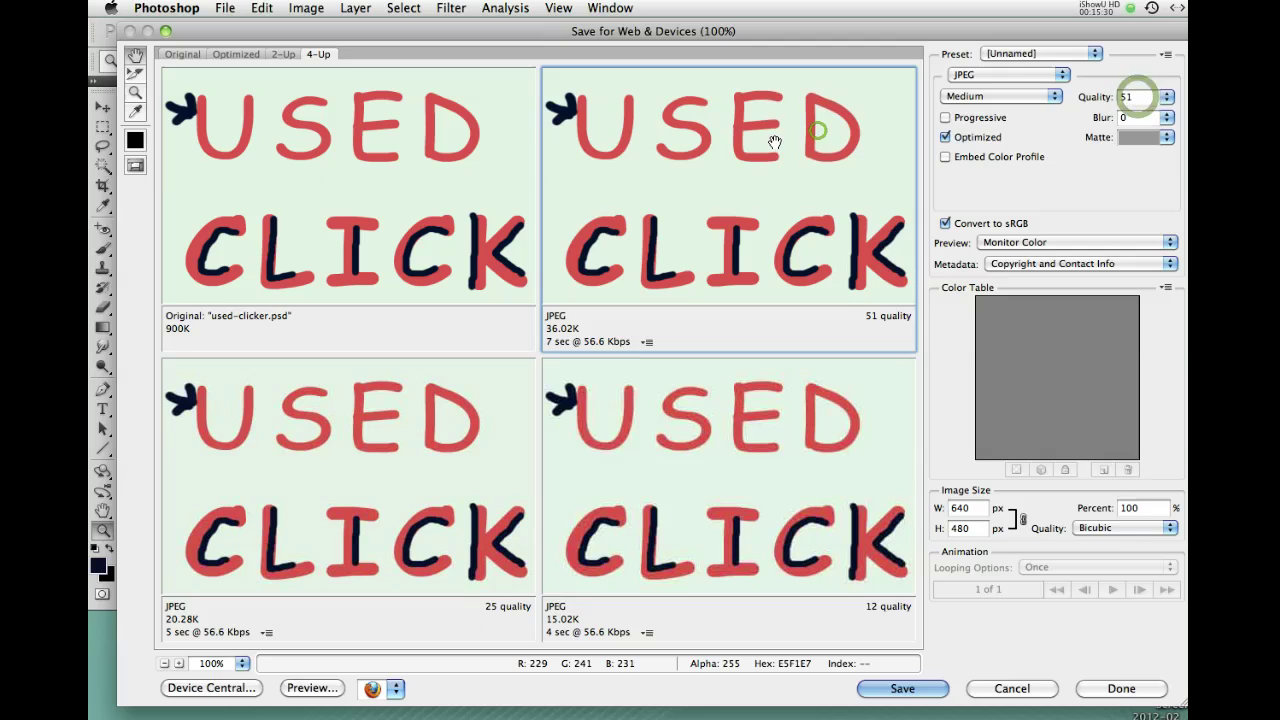
pyautogui.write('60')
pyautogui.click(828, 131)
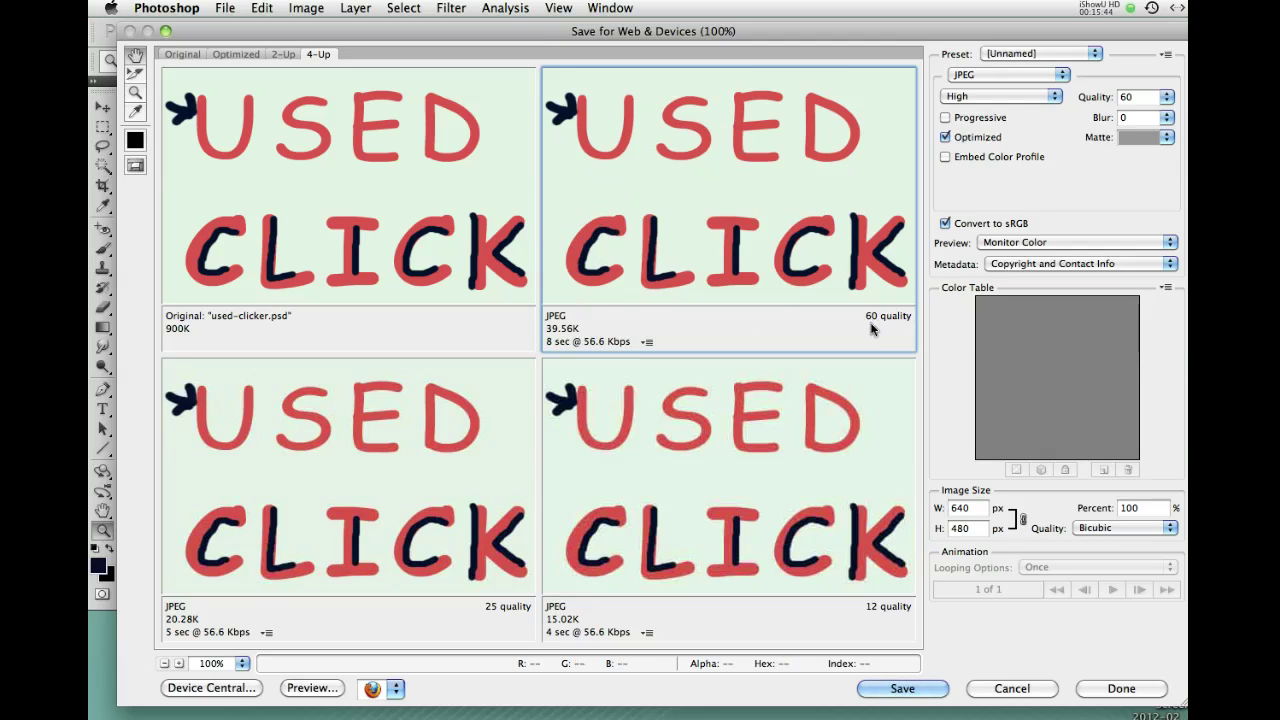
# - Change the format of the 12-quality JPEG preview to PNG-8
pyautogui.click(716, 454)
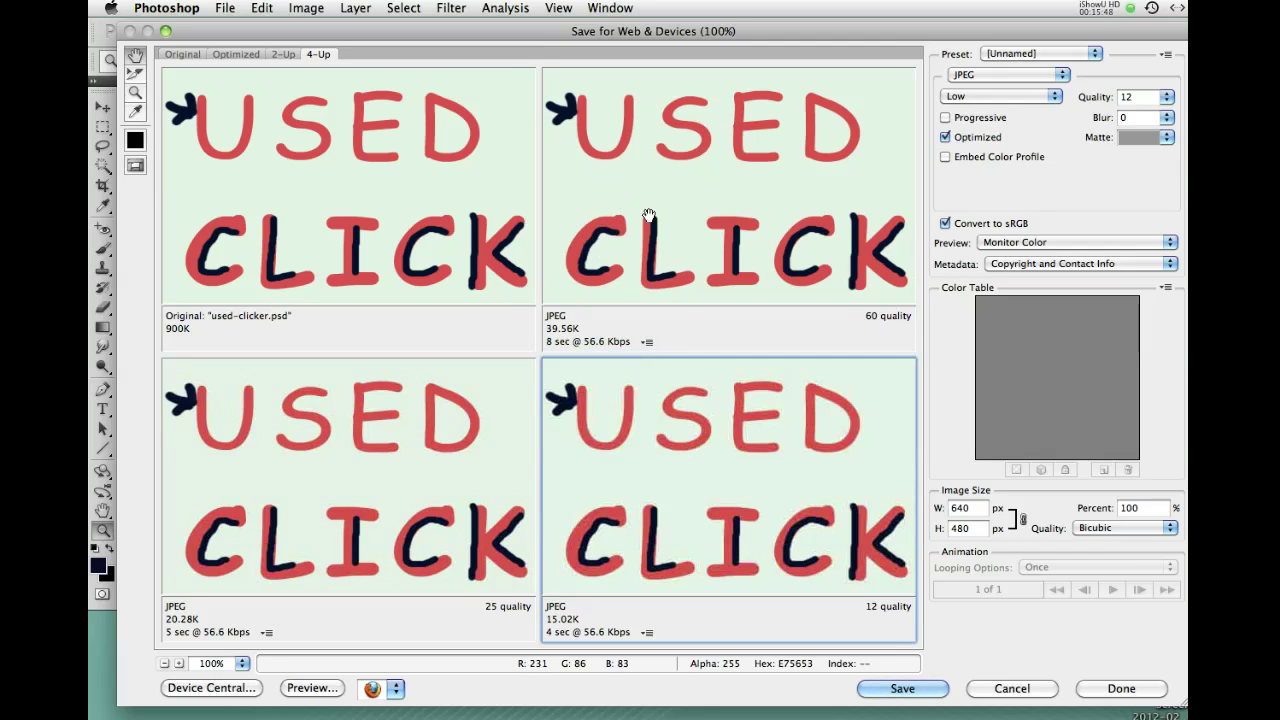
pyautogui.click(661, 428)
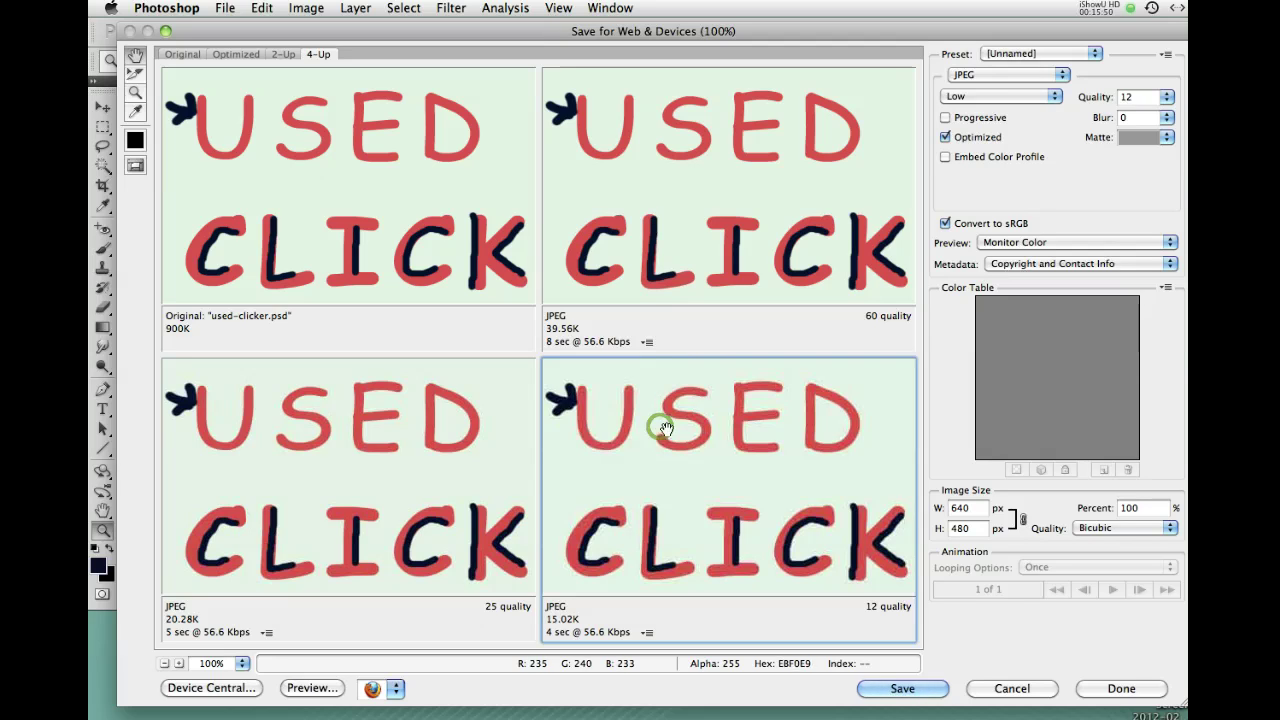
pyautogui.click(968, 75)
pyautogui.click(969, 88)
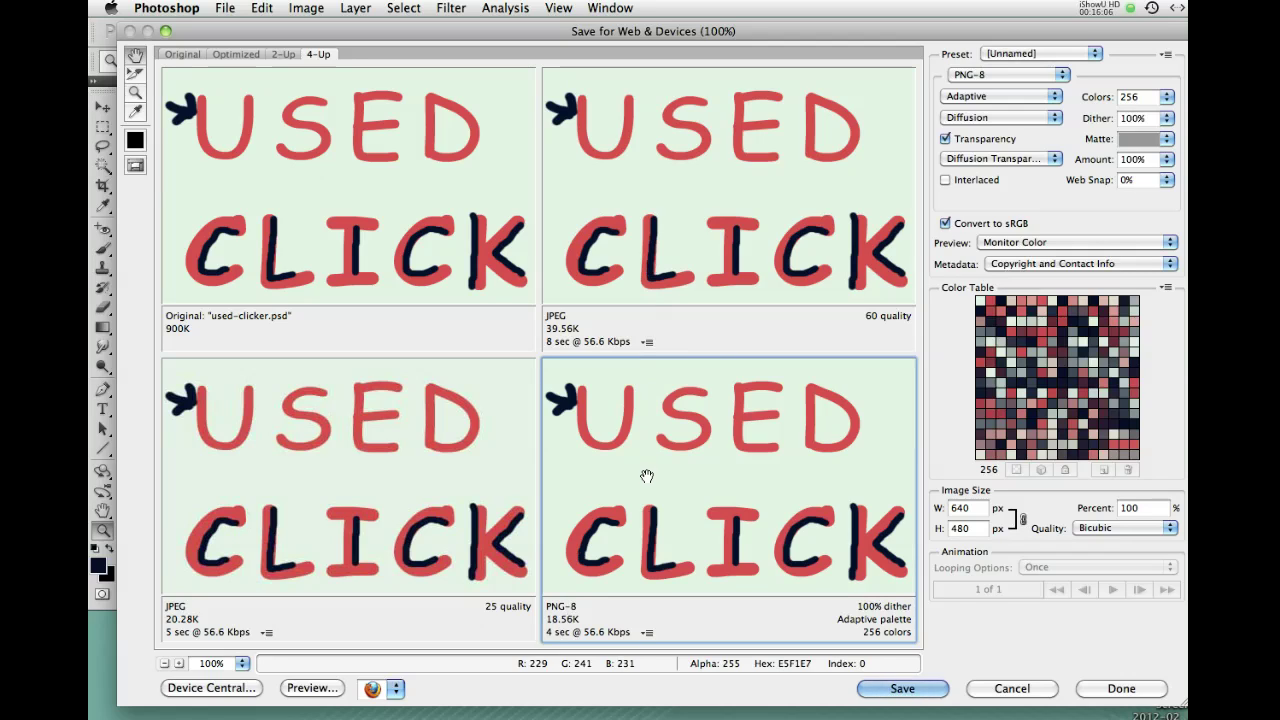
# - Compare the PNG-8 preview's S and E lettering with the JPEG previews at 300%, and inspect its color table
pyautogui.click(240, 664)
pyautogui.click(300, 666)
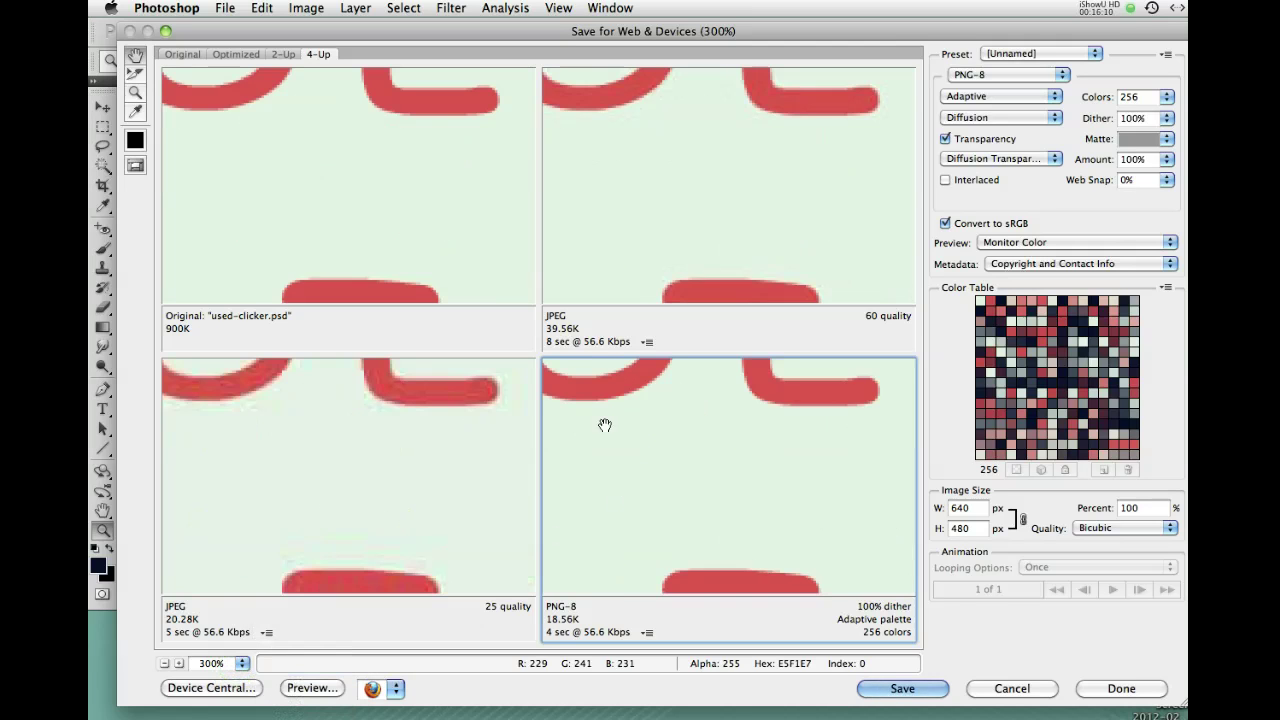
pyautogui.moveTo(605, 425); pyautogui.dragTo(689, 551)
pyautogui.moveTo(634, 429); pyautogui.dragTo(633, 491)
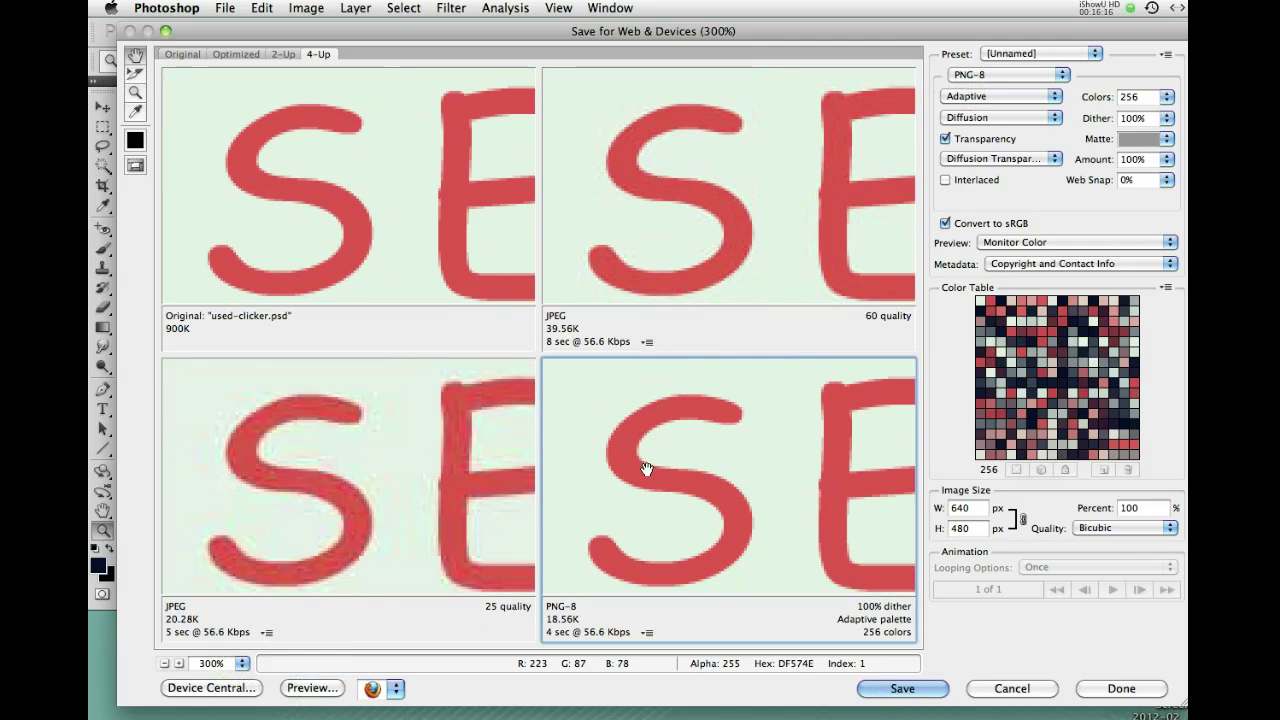
pyautogui.moveTo(656, 484); pyautogui.dragTo(646, 469)
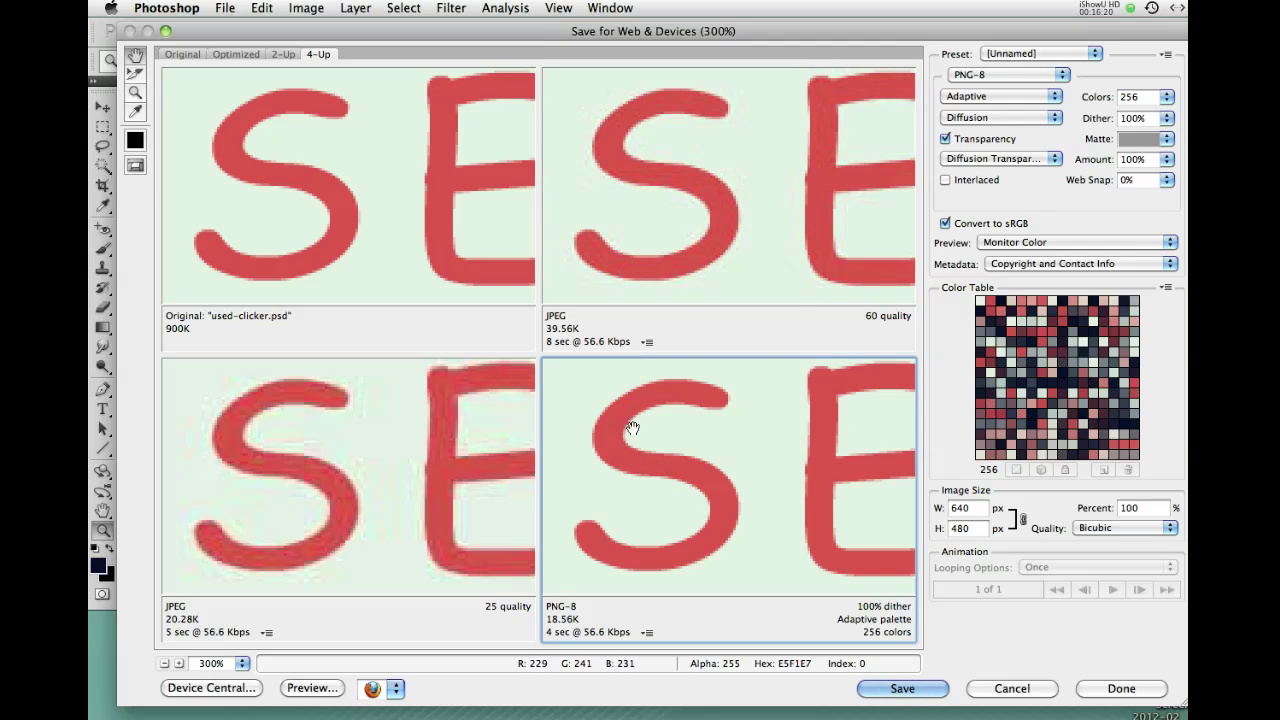
pyautogui.click(1021, 342)
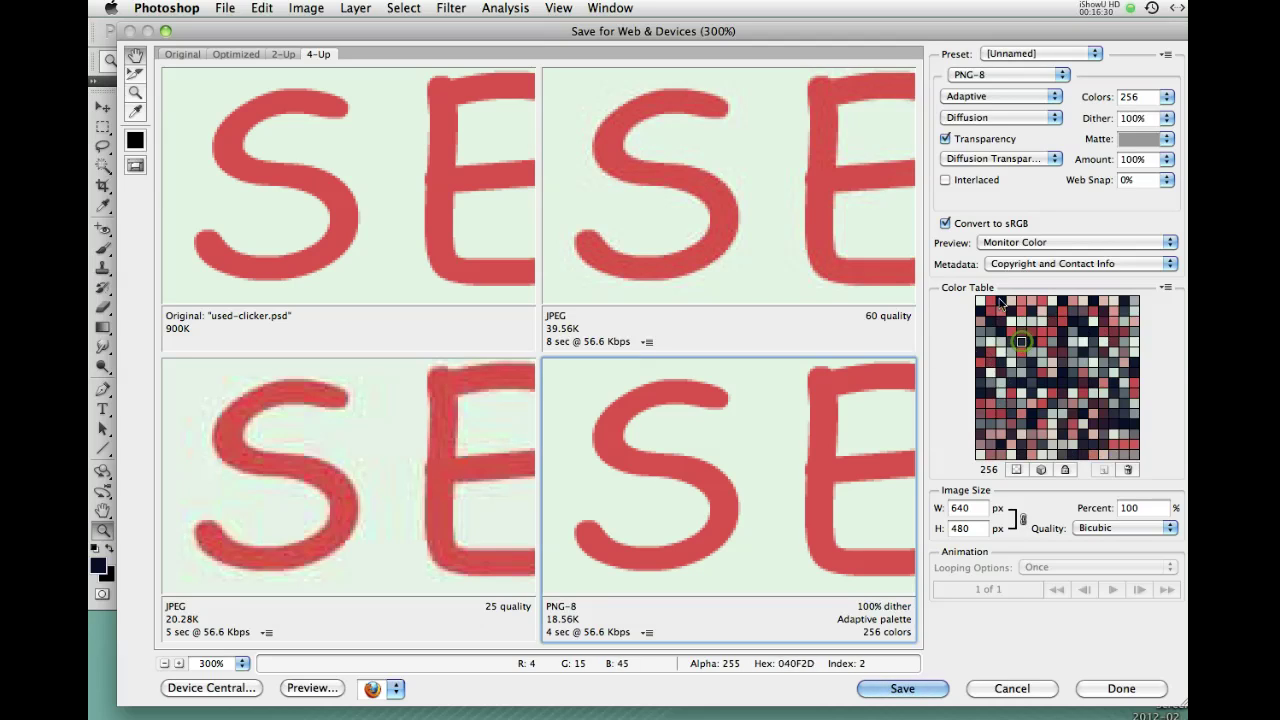
# - Try reducing the PNG-8 preview to 128 and 64 colors, checking the lettering at 100%
pyautogui.click(1166, 97)
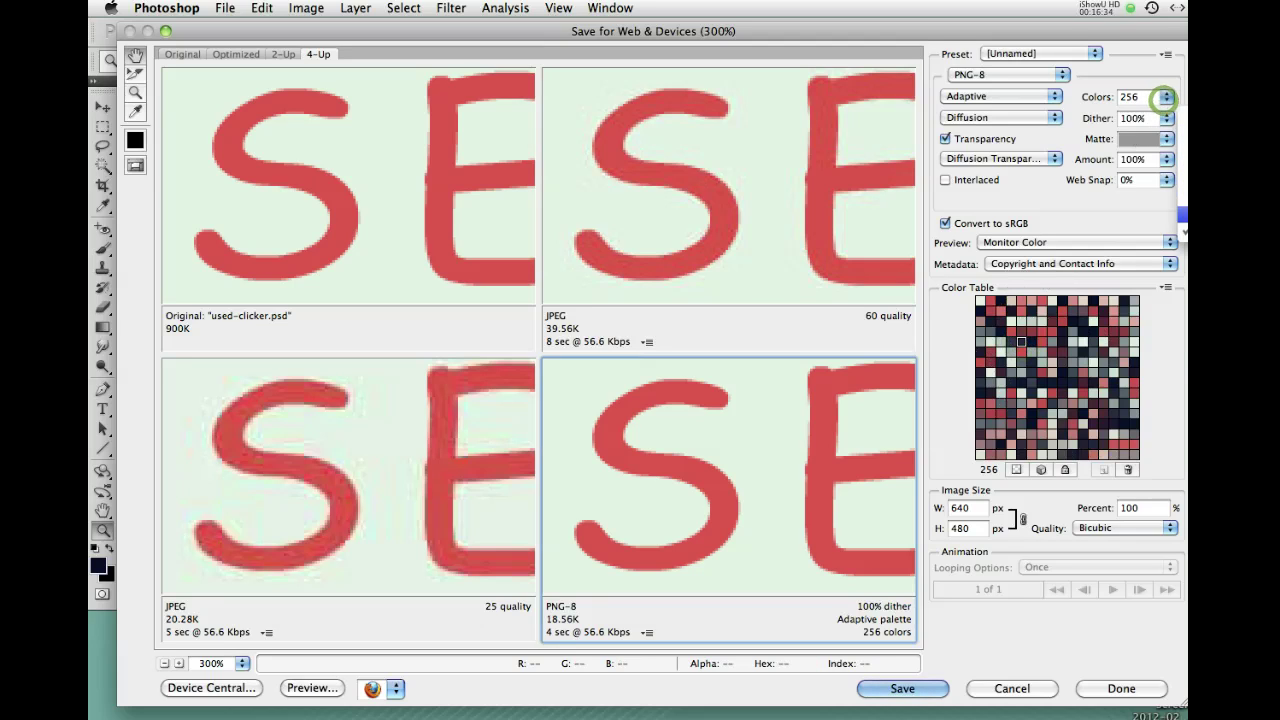
pyautogui.click(1184, 215)
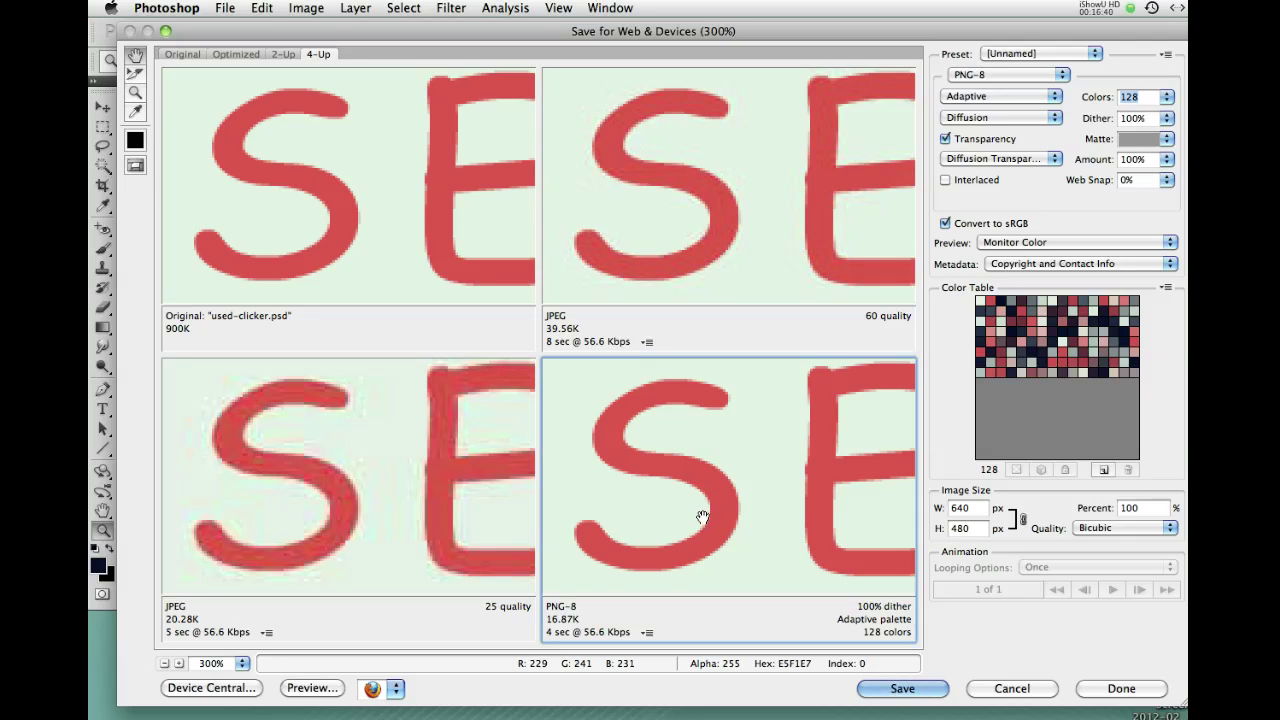
pyautogui.click(231, 672)
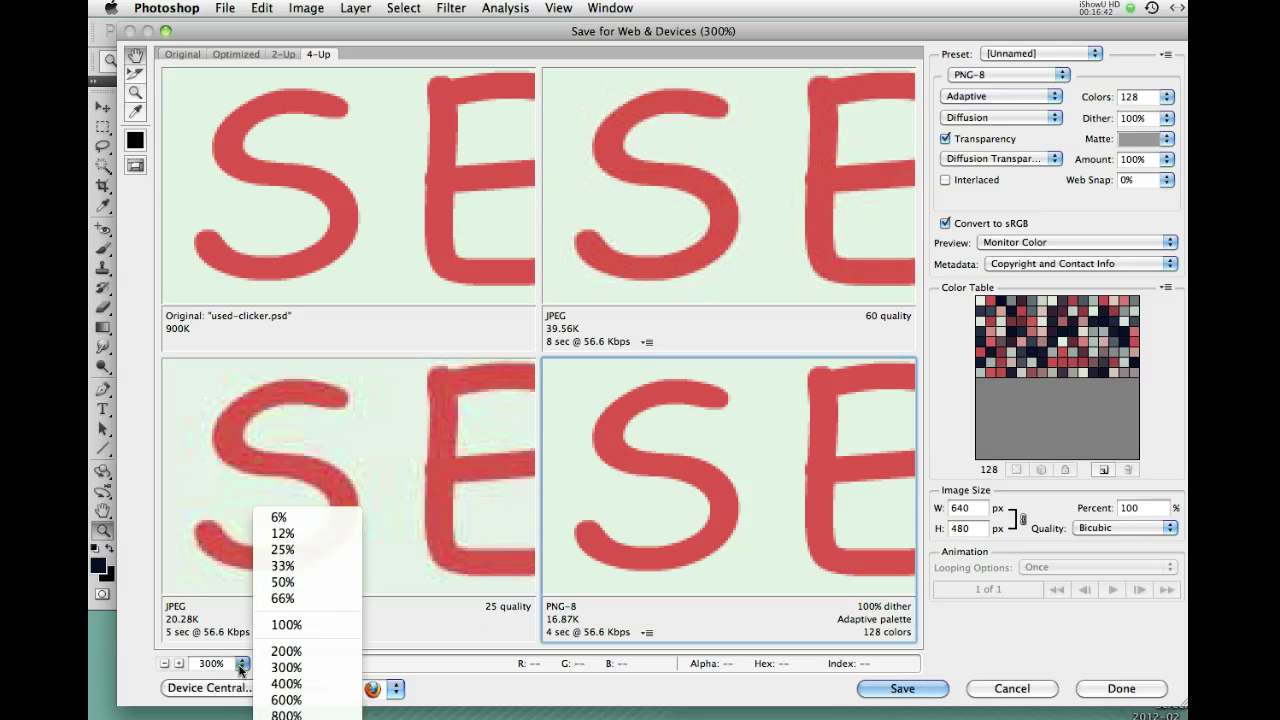
pyautogui.click(275, 627)
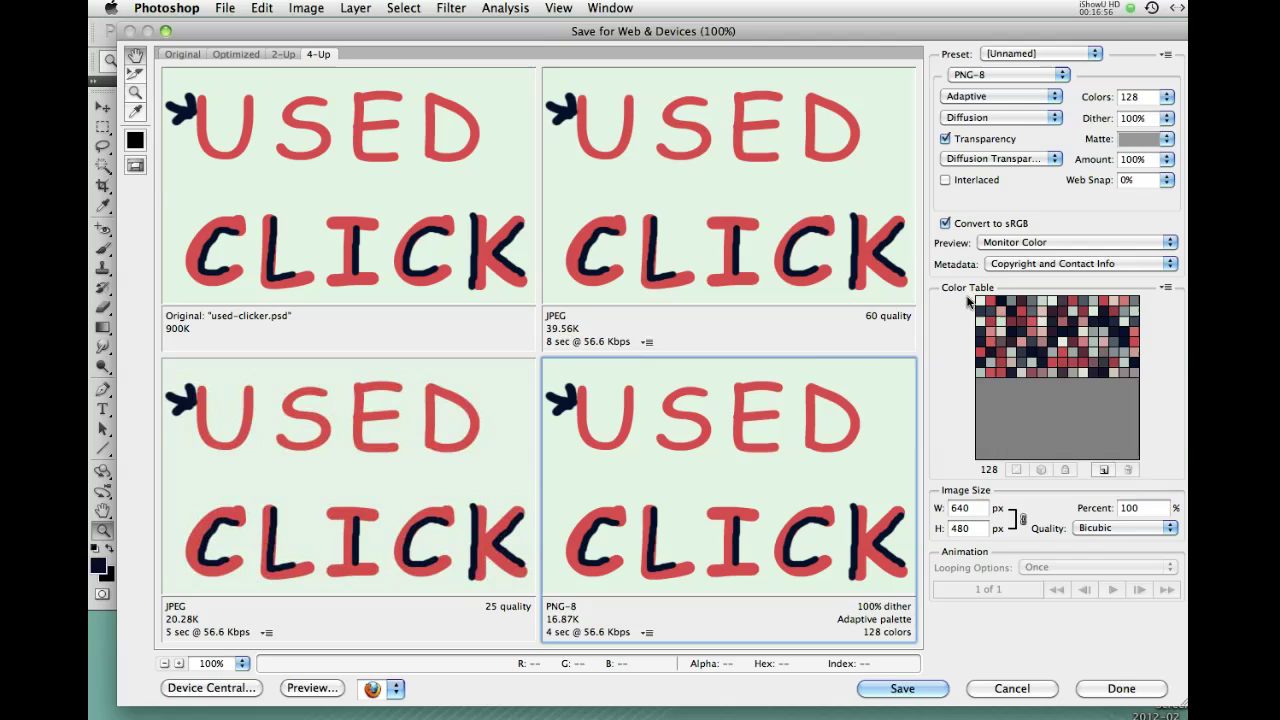
pyautogui.click(1167, 96)
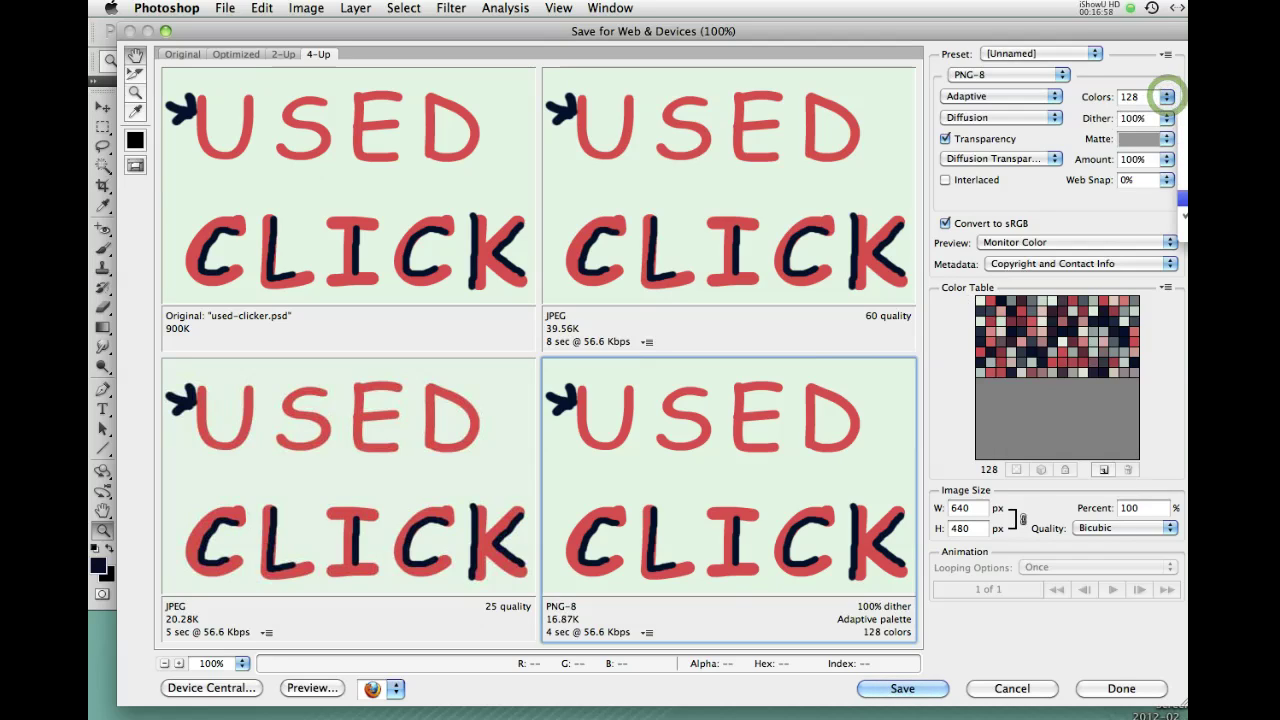
pyautogui.click(1182, 199)
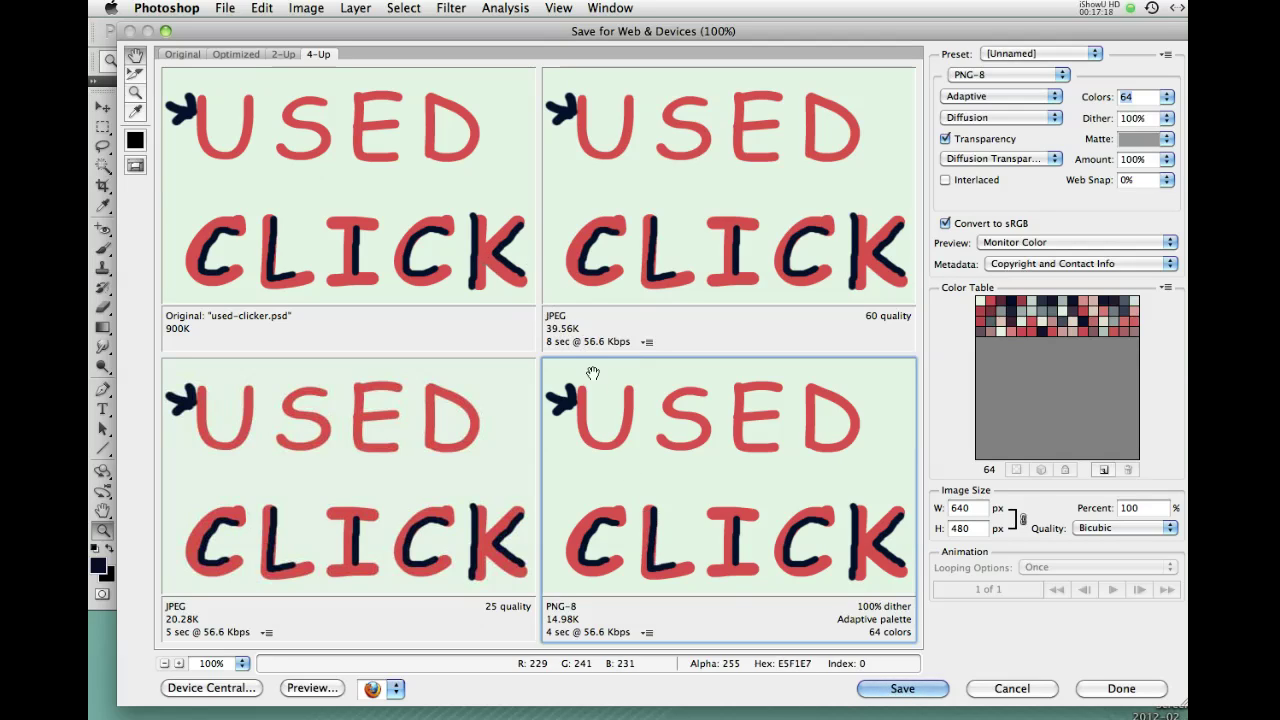
# - Try 8 colors on the PNG-8 preview and examine the edges of the letters C and L at 300%
pyautogui.click(1165, 97)
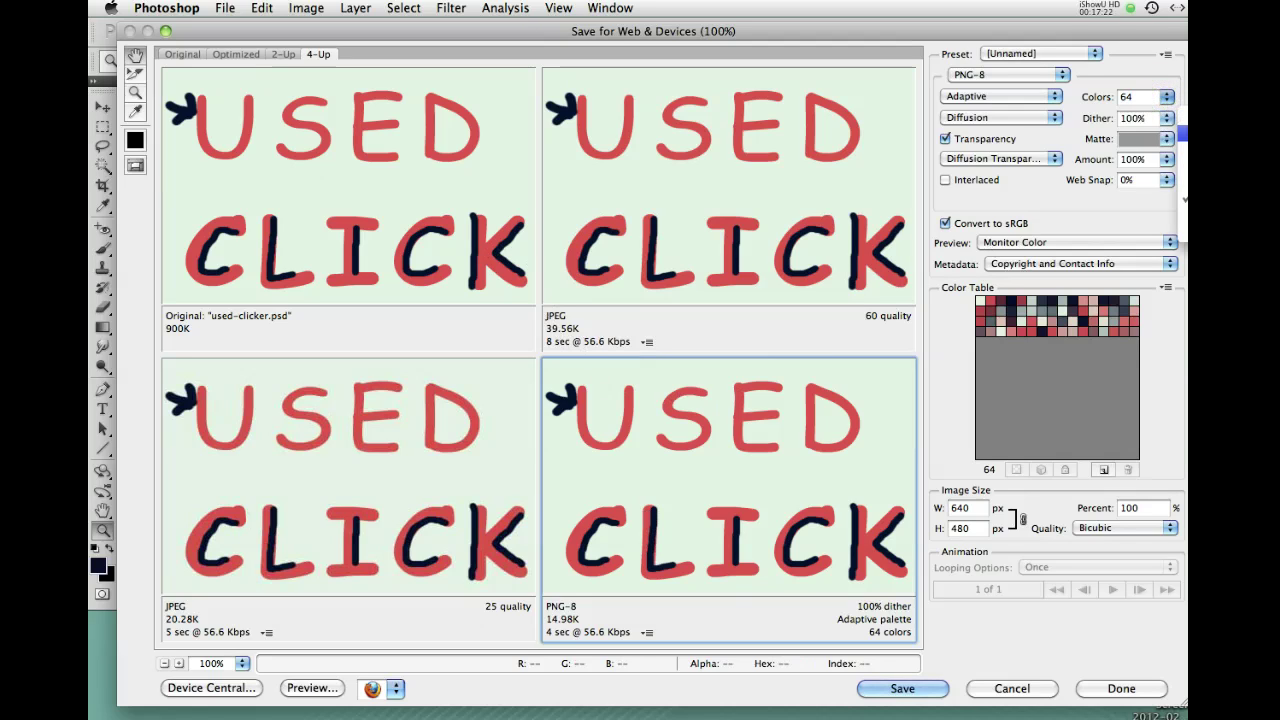
pyautogui.click(1182, 150)
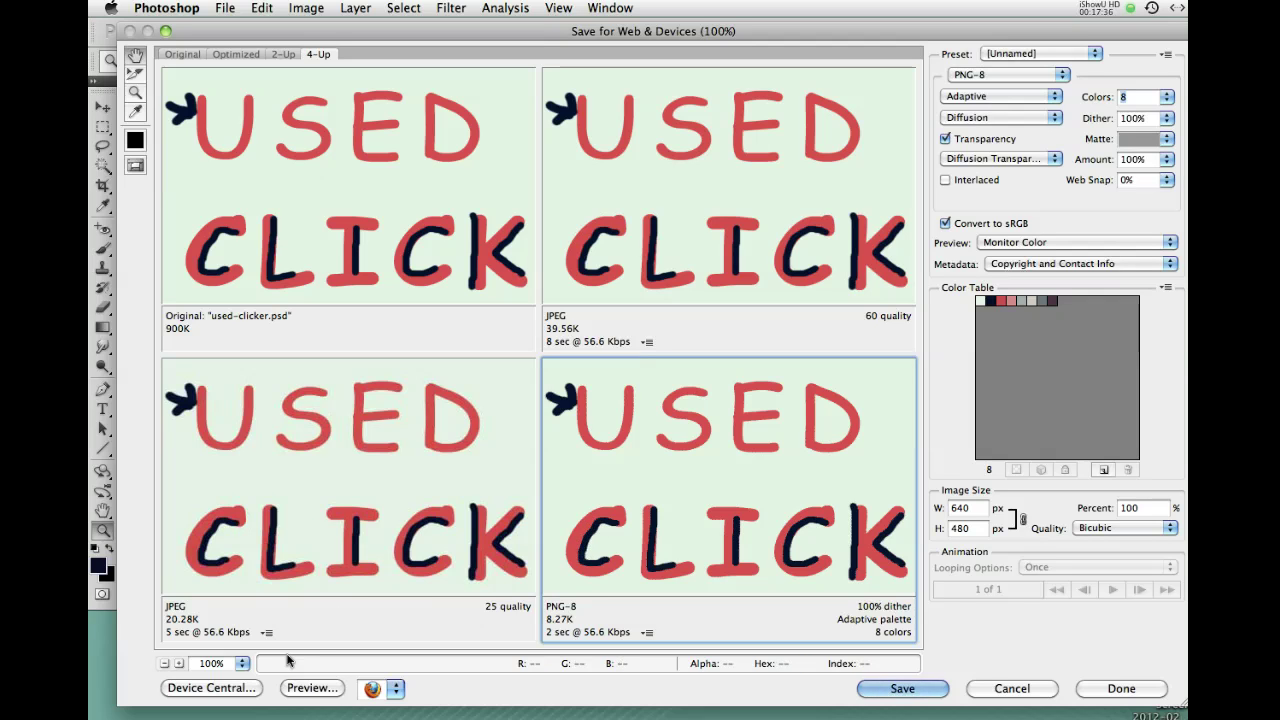
pyautogui.click(242, 664)
pyautogui.click(290, 672)
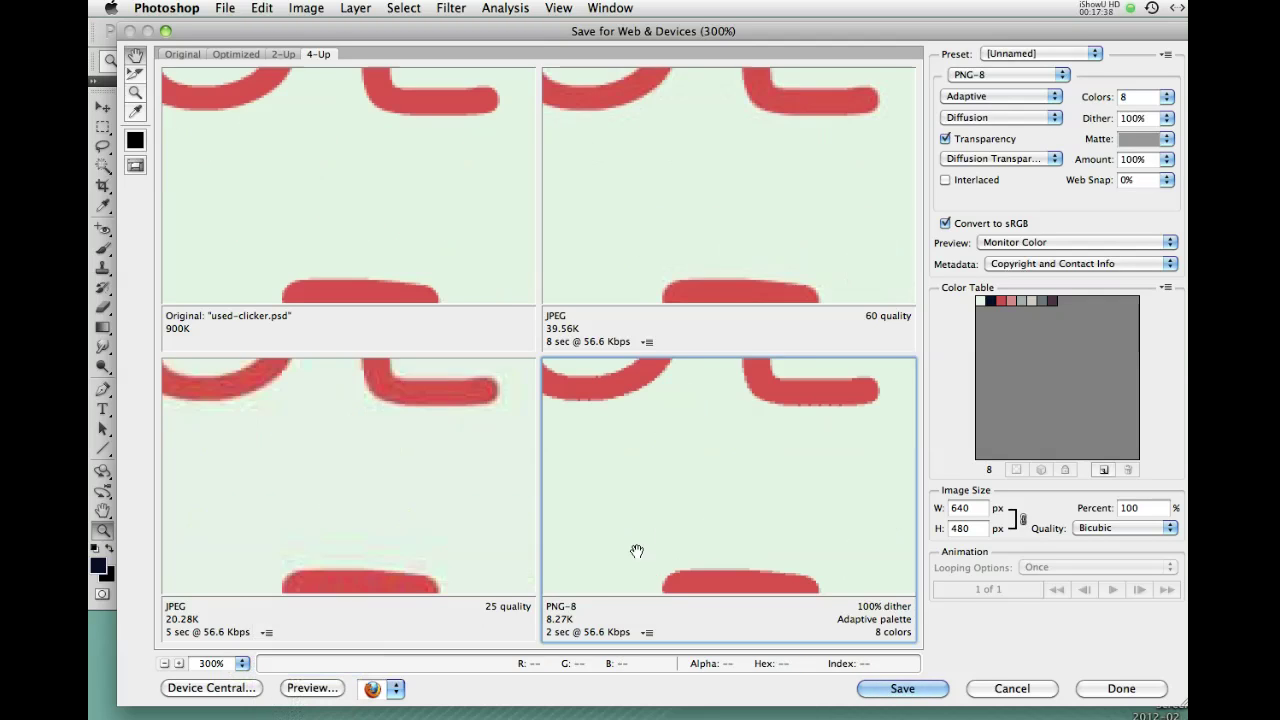
pyautogui.moveTo(572, 513); pyautogui.dragTo(718, 354)
pyautogui.moveTo(619, 474); pyautogui.dragTo(805, 436)
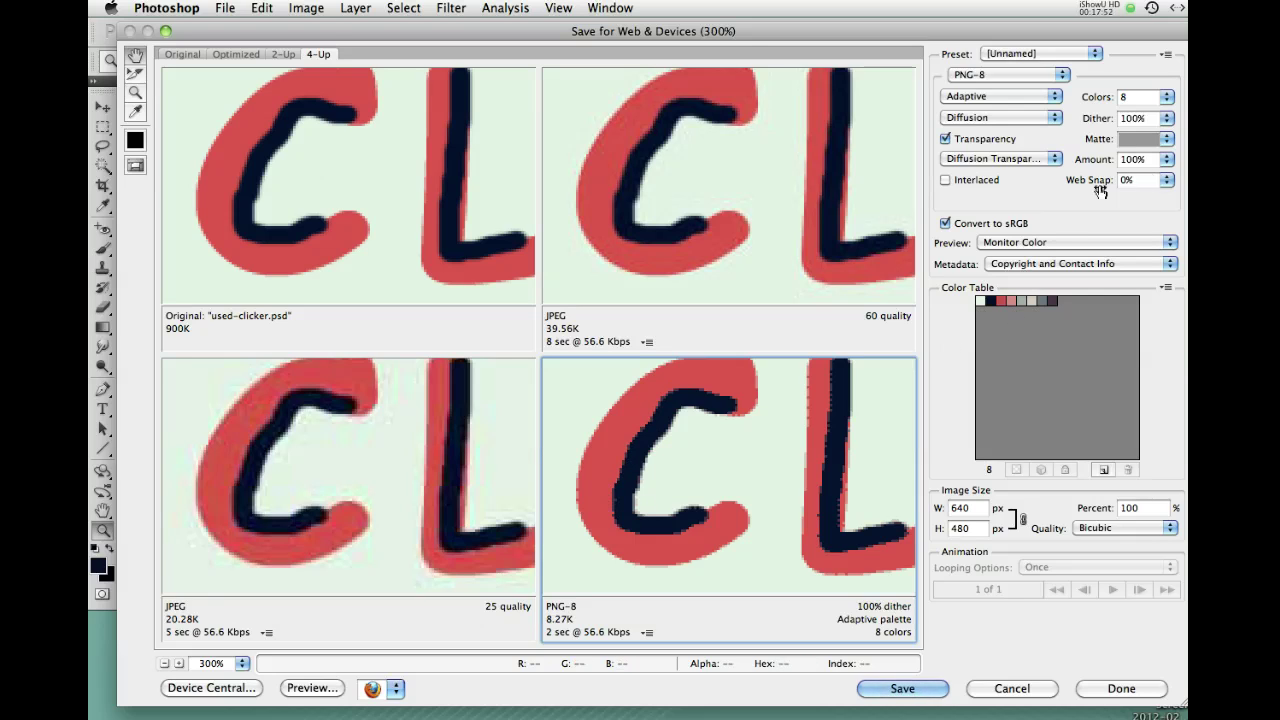
# - Try 16 colors on the PNG-8 preview and check the C and L edges
pyautogui.click(1167, 98)
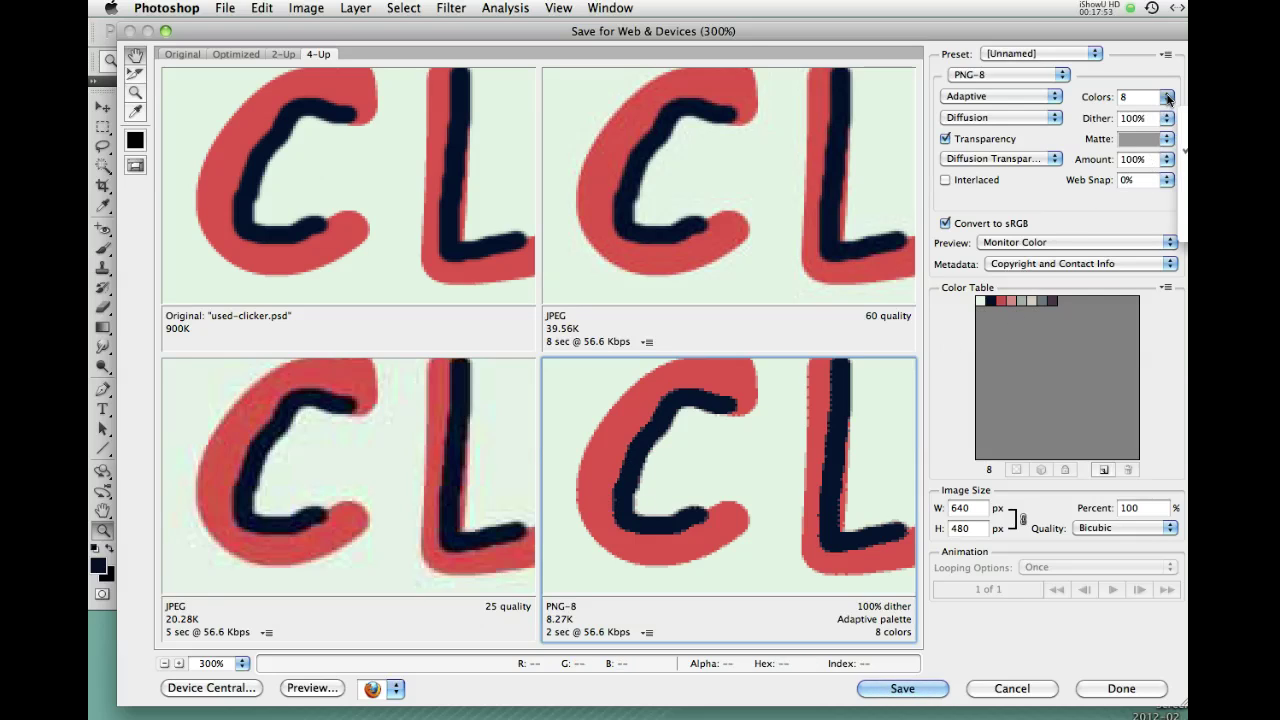
pyautogui.click(1183, 170)
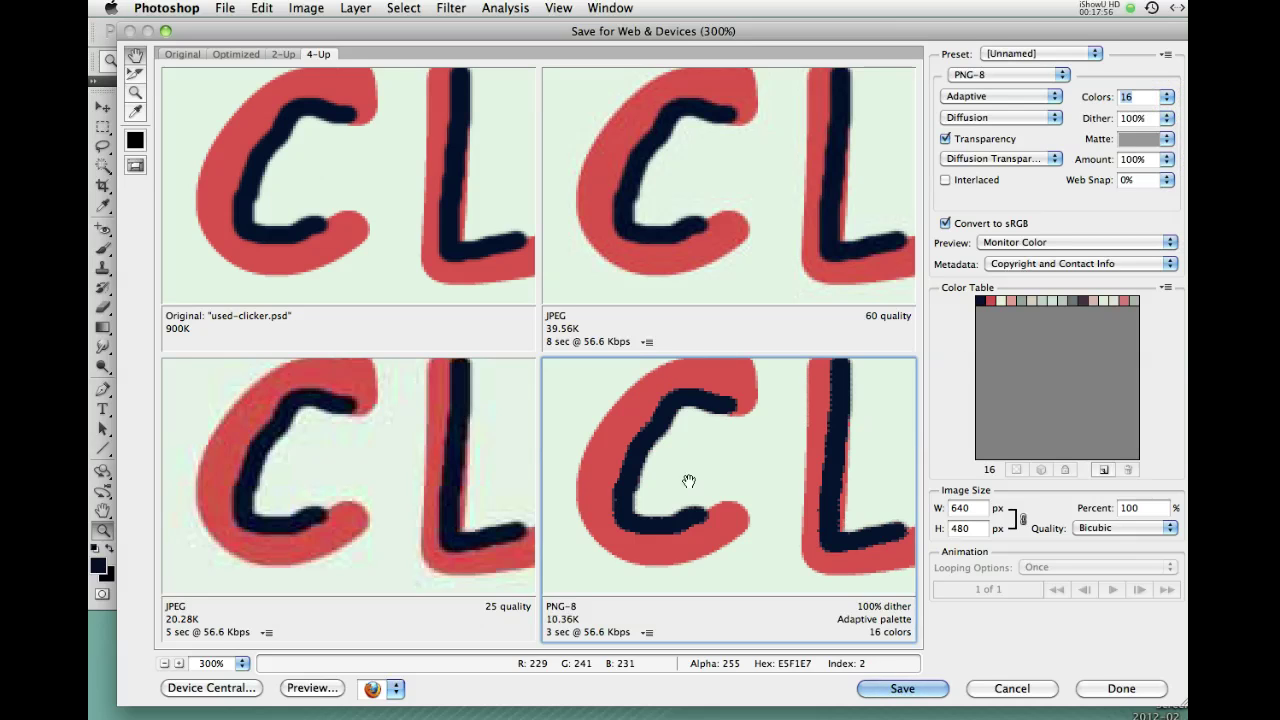
pyautogui.moveTo(614, 486); pyautogui.dragTo(611, 495)
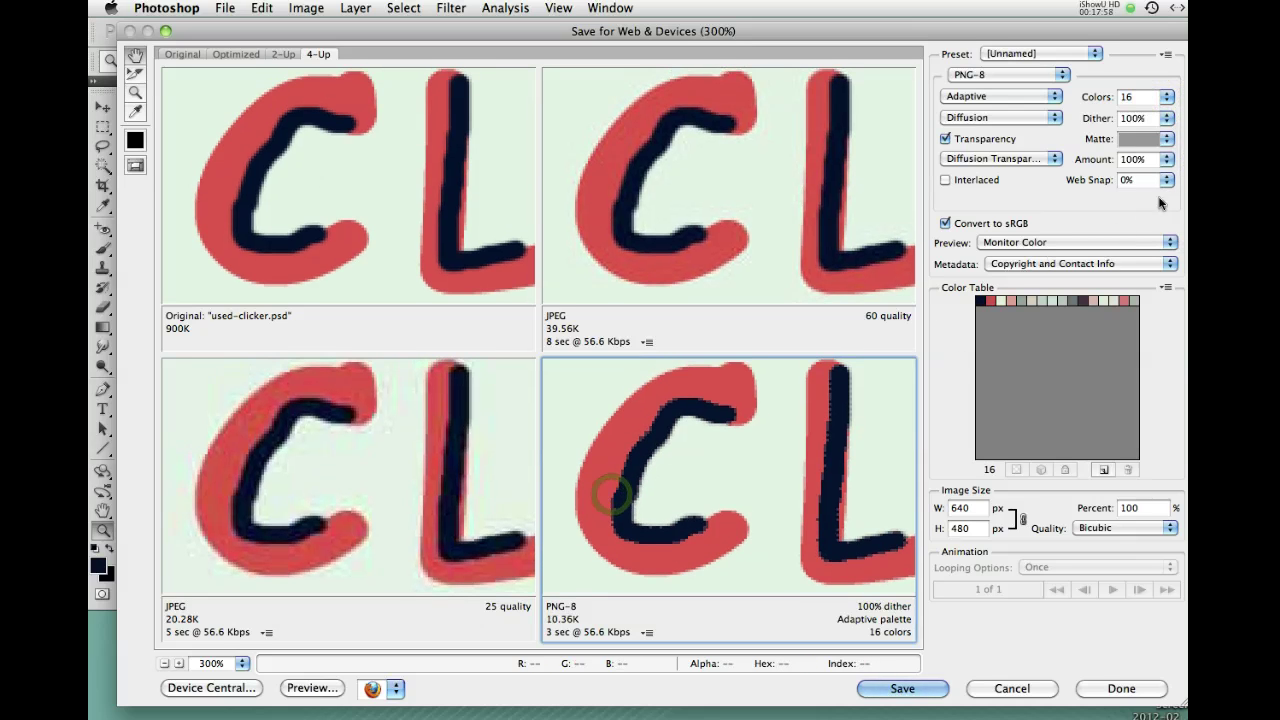
# - Set the PNG-8 preview to 32 colors and compare the USED CLICKER lettering across the previews at 100%
pyautogui.click(1165, 97)
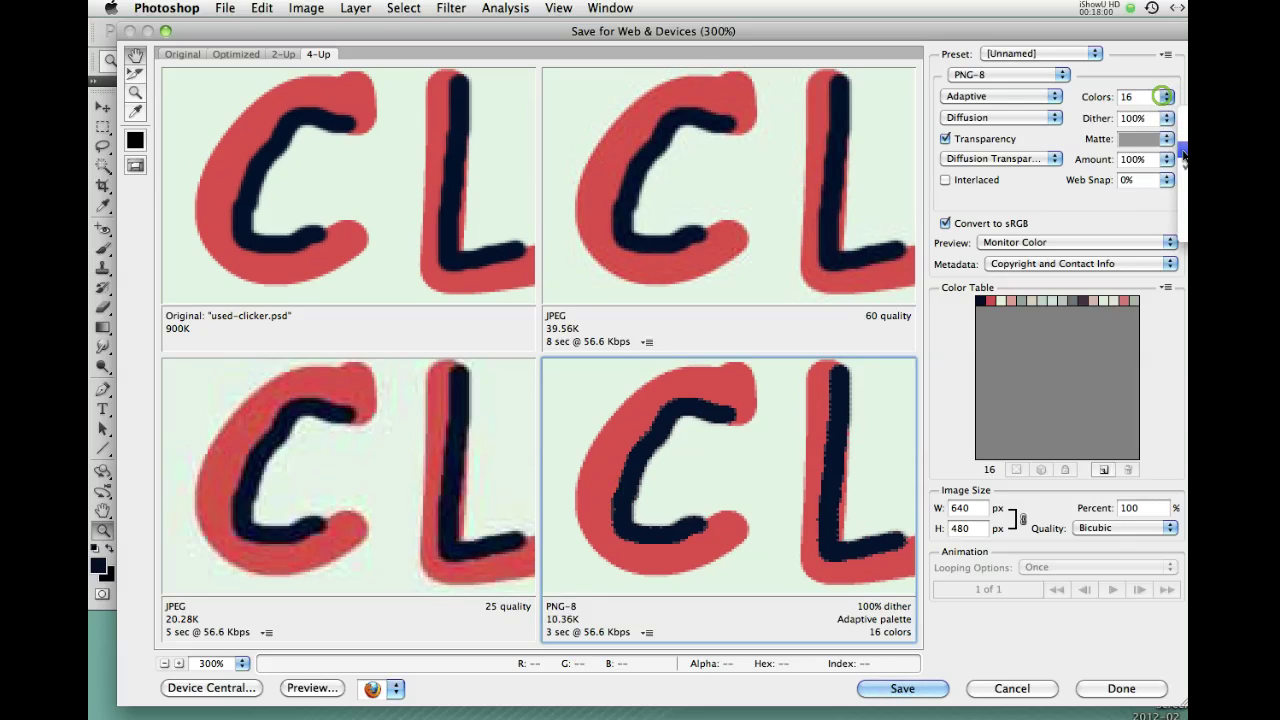
pyautogui.click(1182, 183)
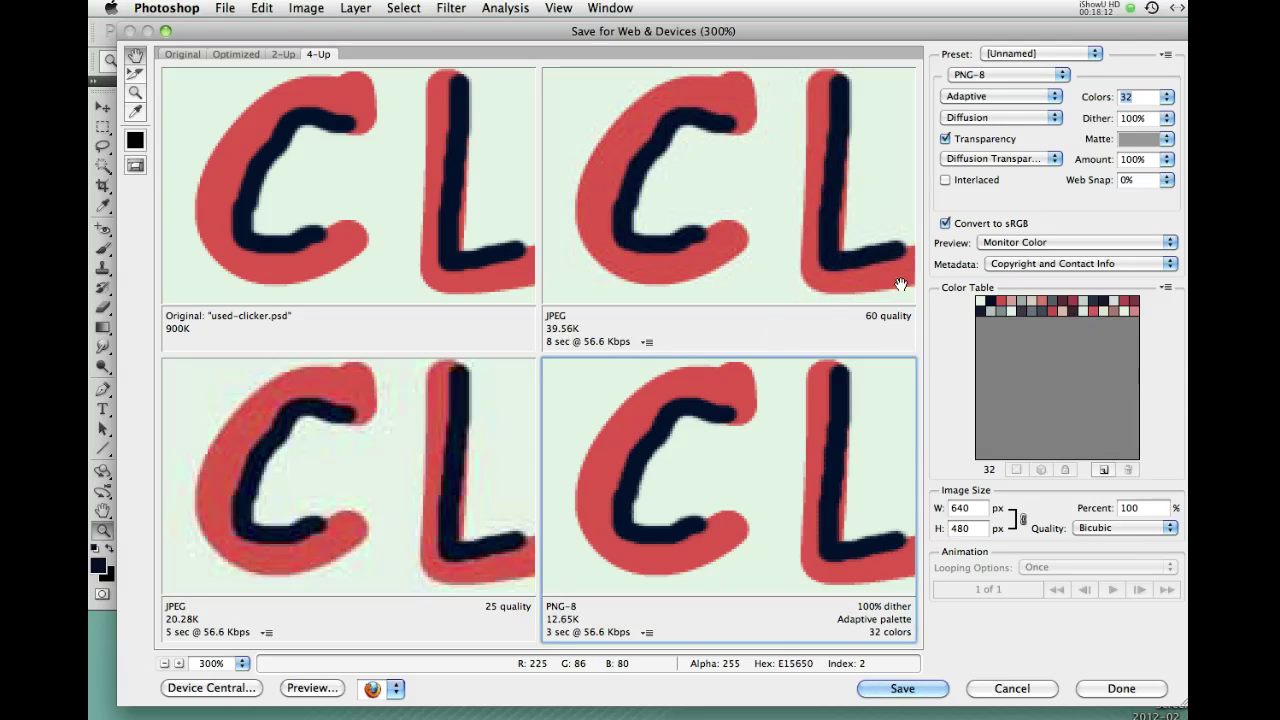
pyautogui.click(242, 663)
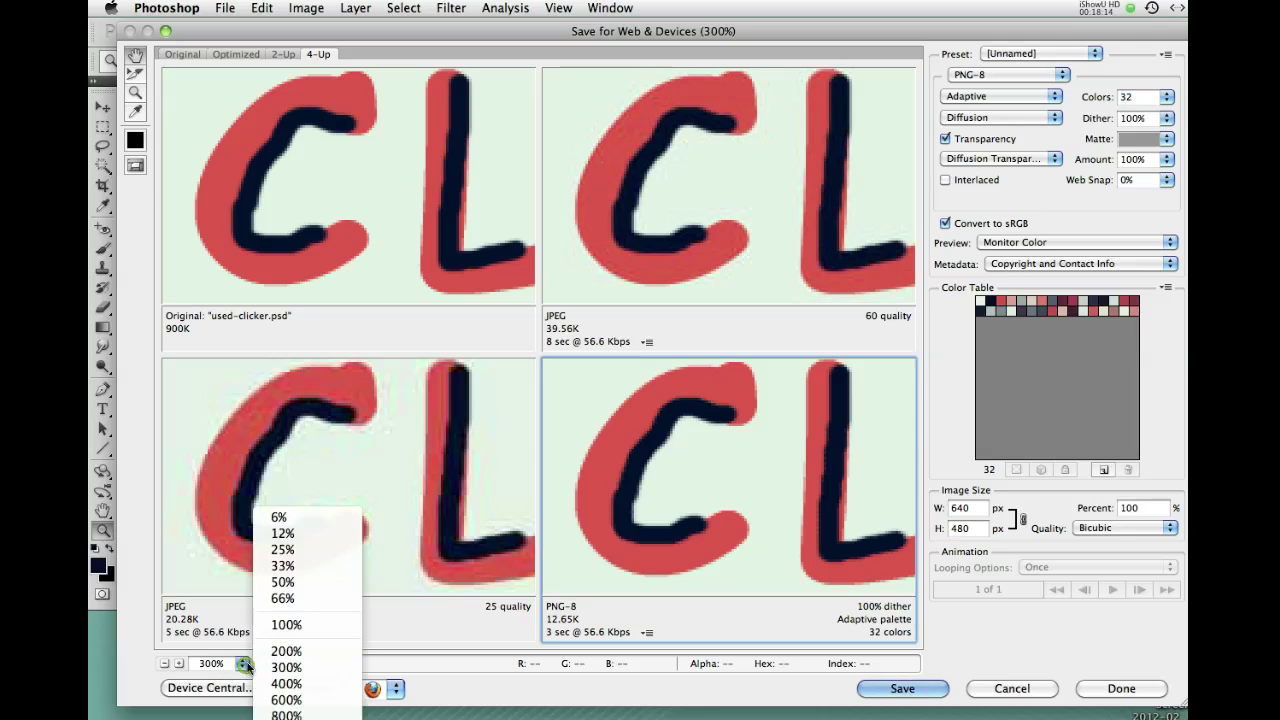
pyautogui.click(269, 628)
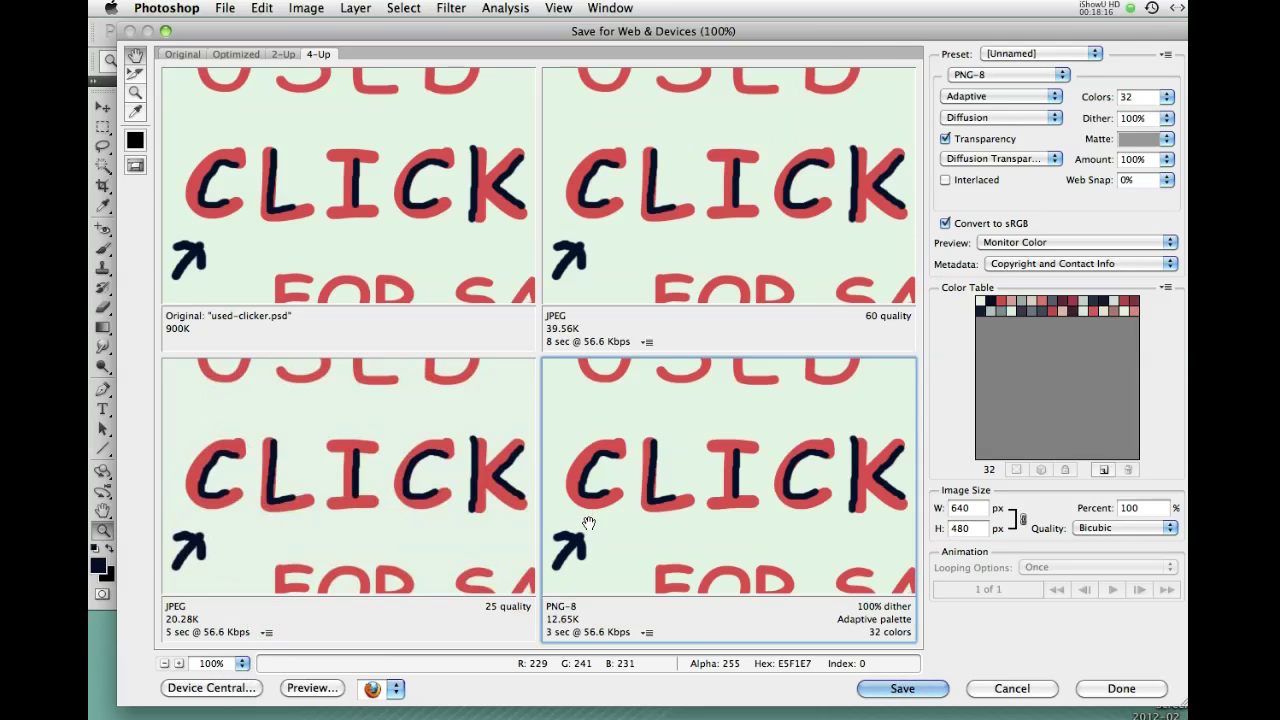
pyautogui.moveTo(583, 405); pyautogui.dragTo(620, 449)
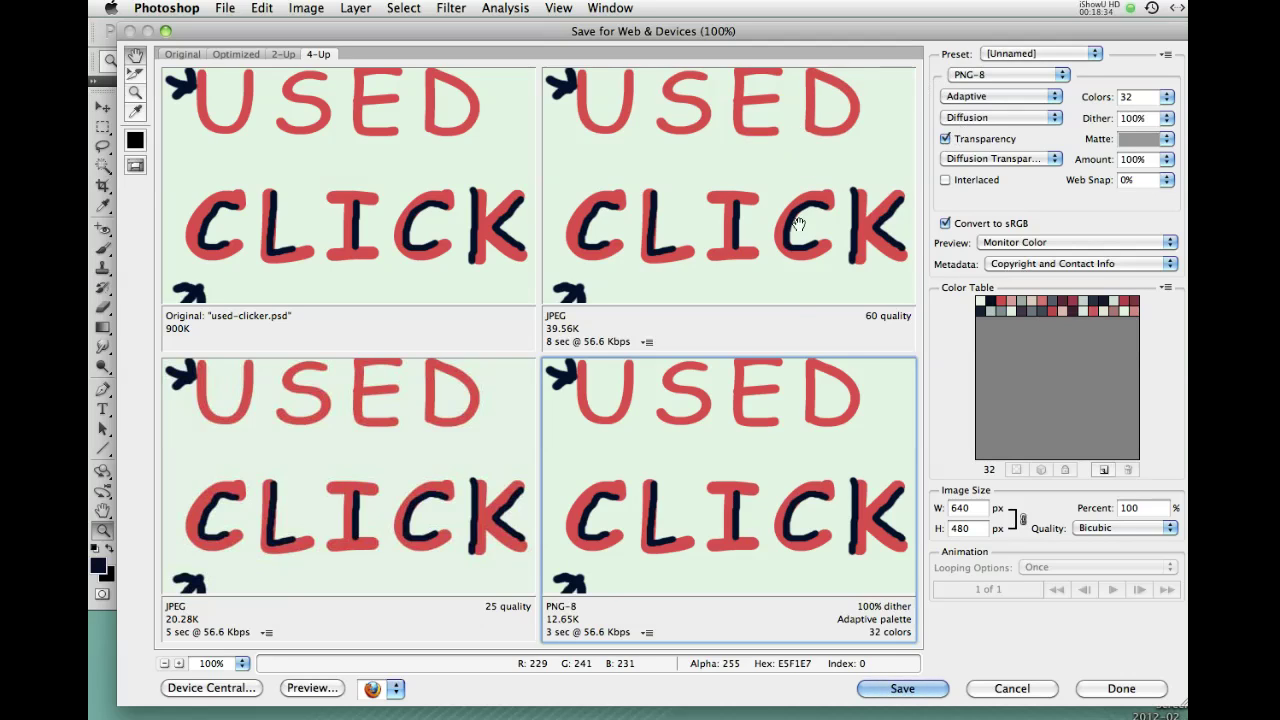
# - Try 256 and 8 colors on the PNG-8 preview with the Adaptive palette, and return it to 32 colors
pyautogui.click(960, 98)
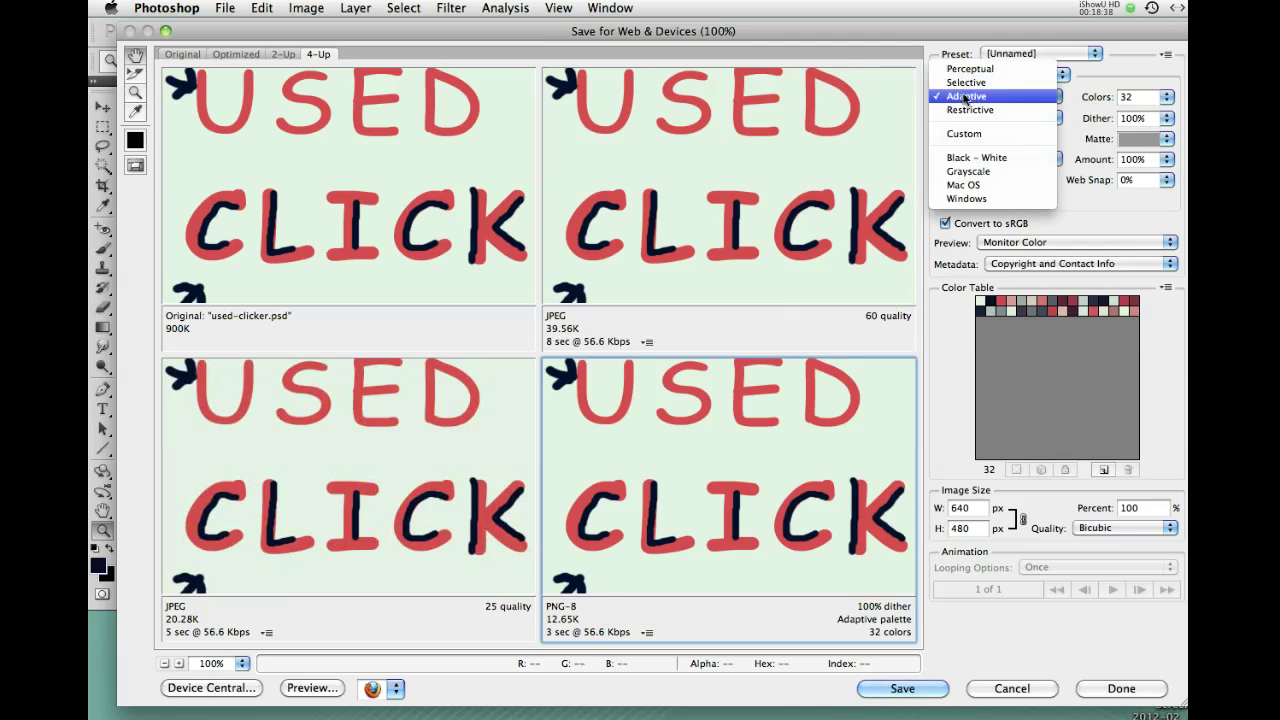
pyautogui.click(962, 100)
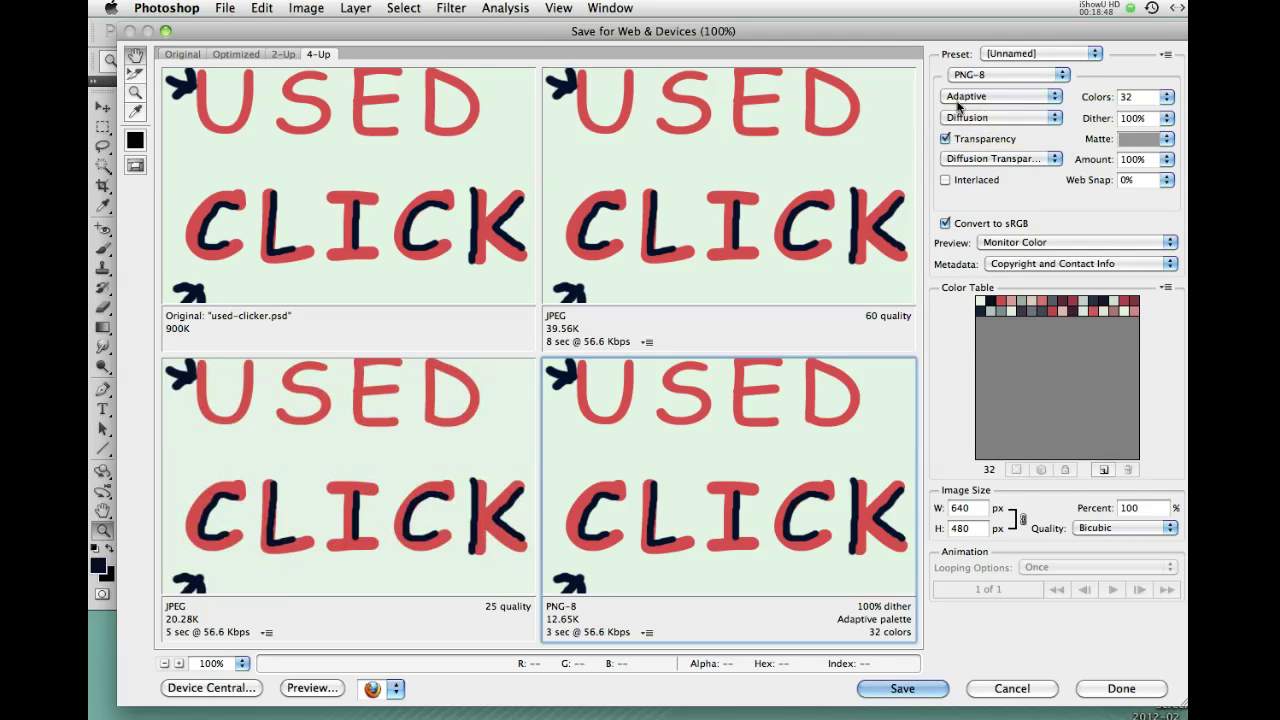
pyautogui.click(1166, 96)
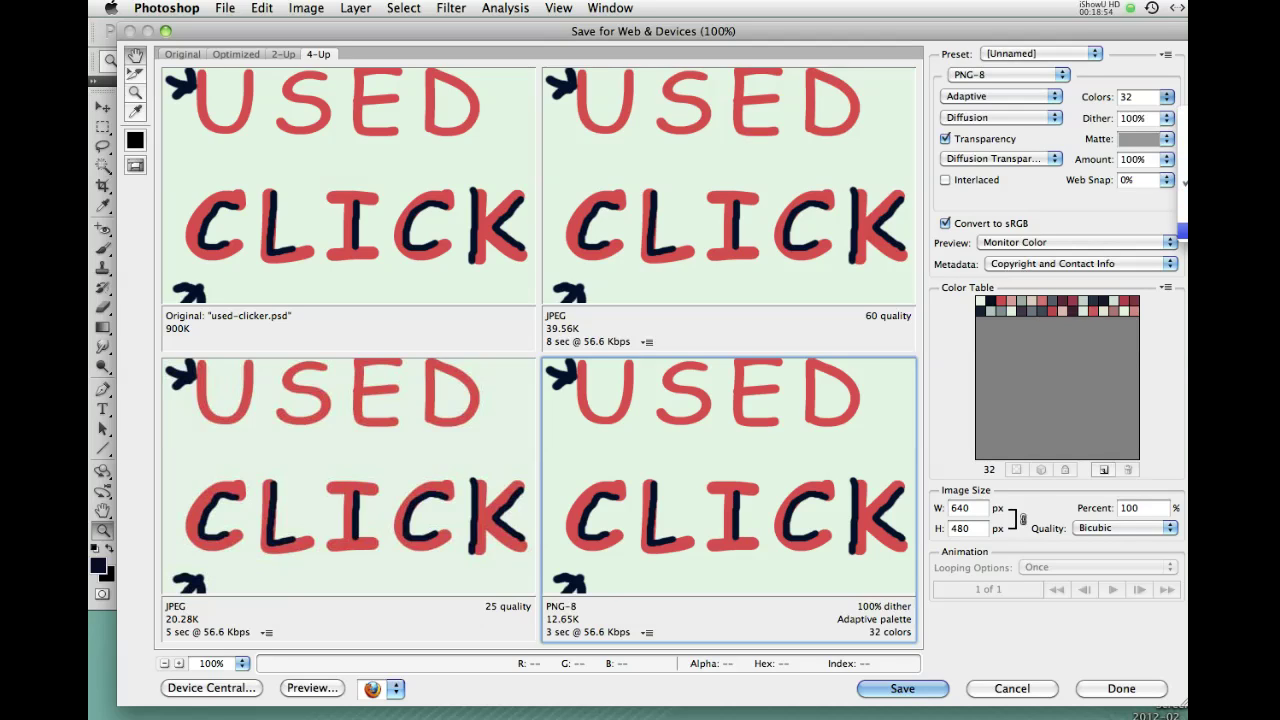
pyautogui.click(1182, 242)
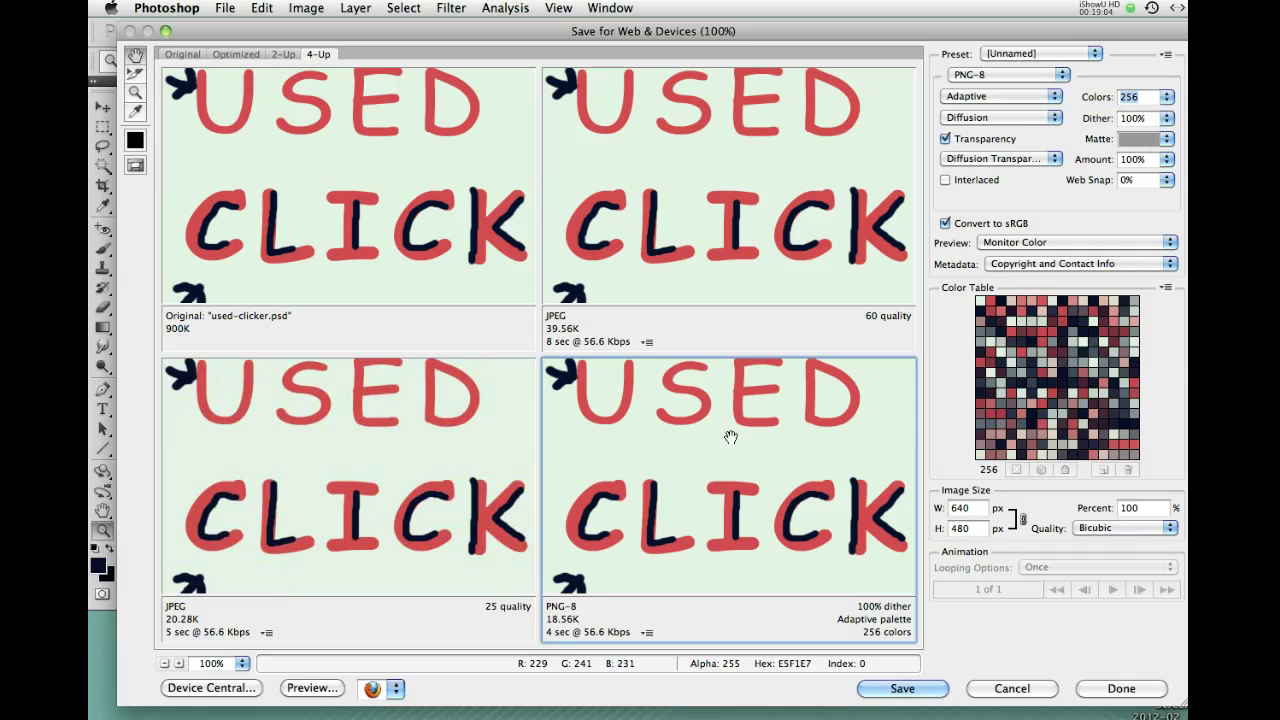
pyautogui.click(1165, 97)
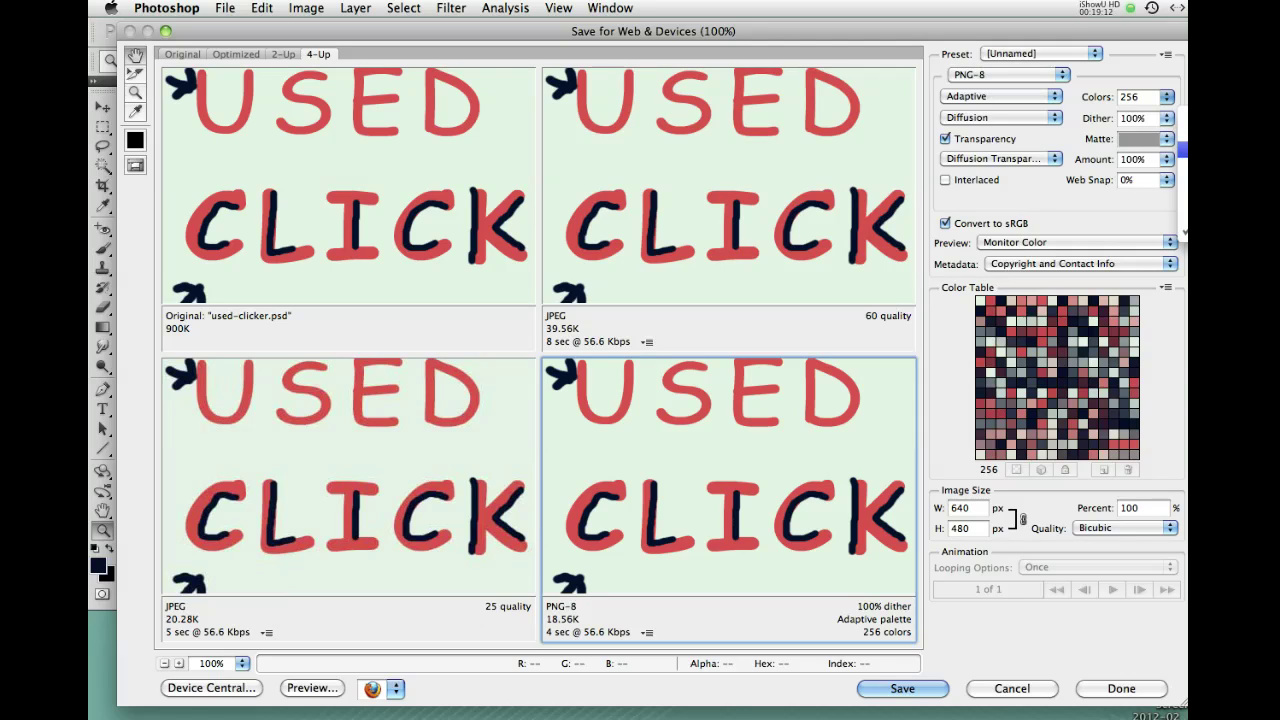
pyautogui.click(1181, 148)
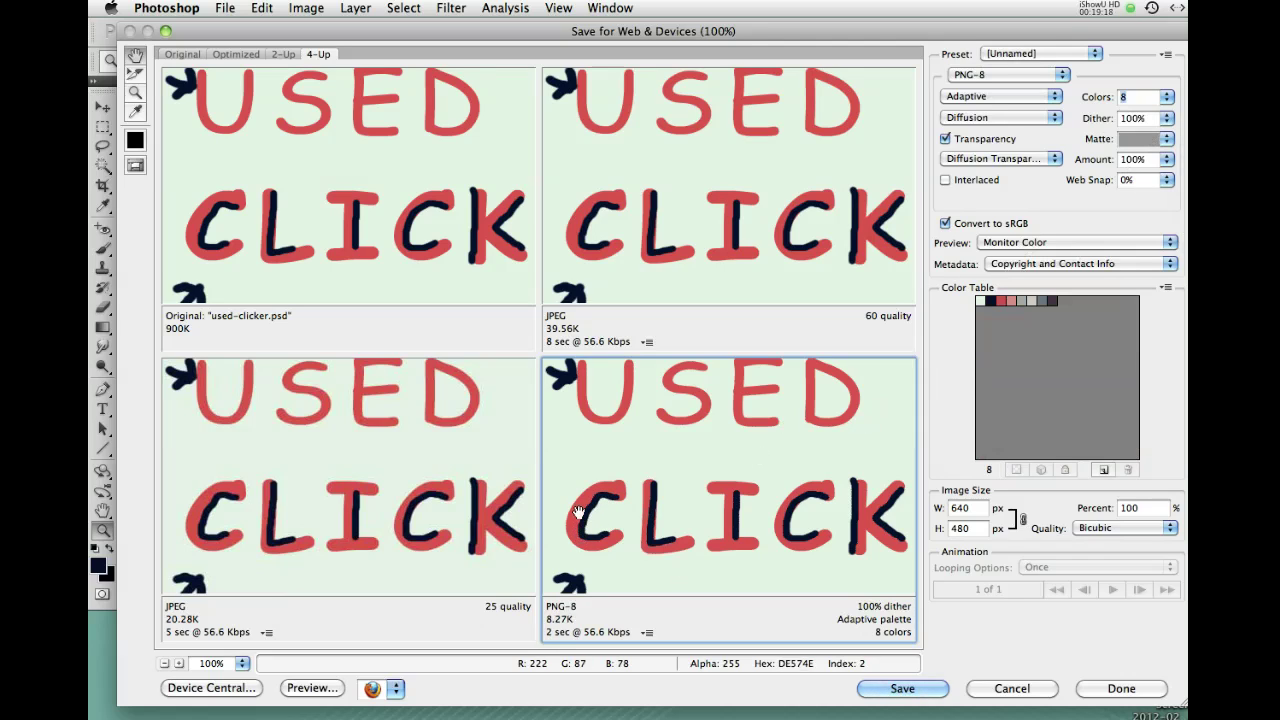
pyautogui.click(1167, 96)
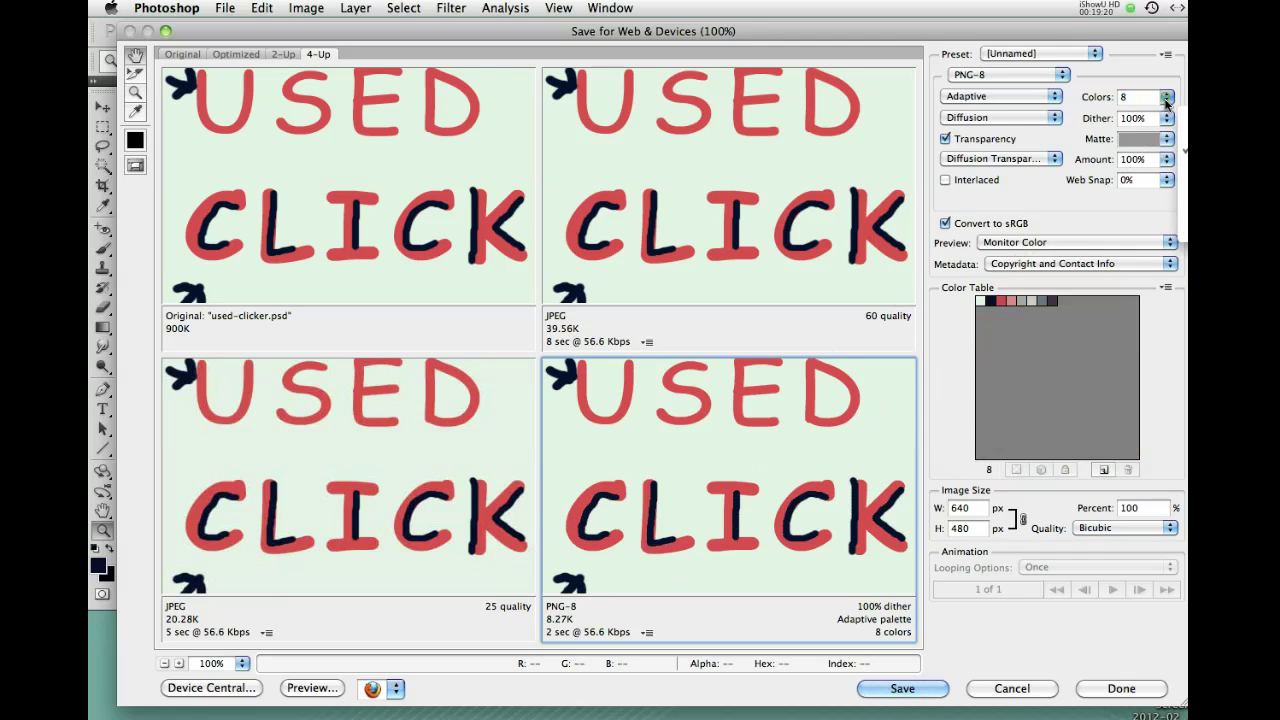
pyautogui.click(1172, 127)
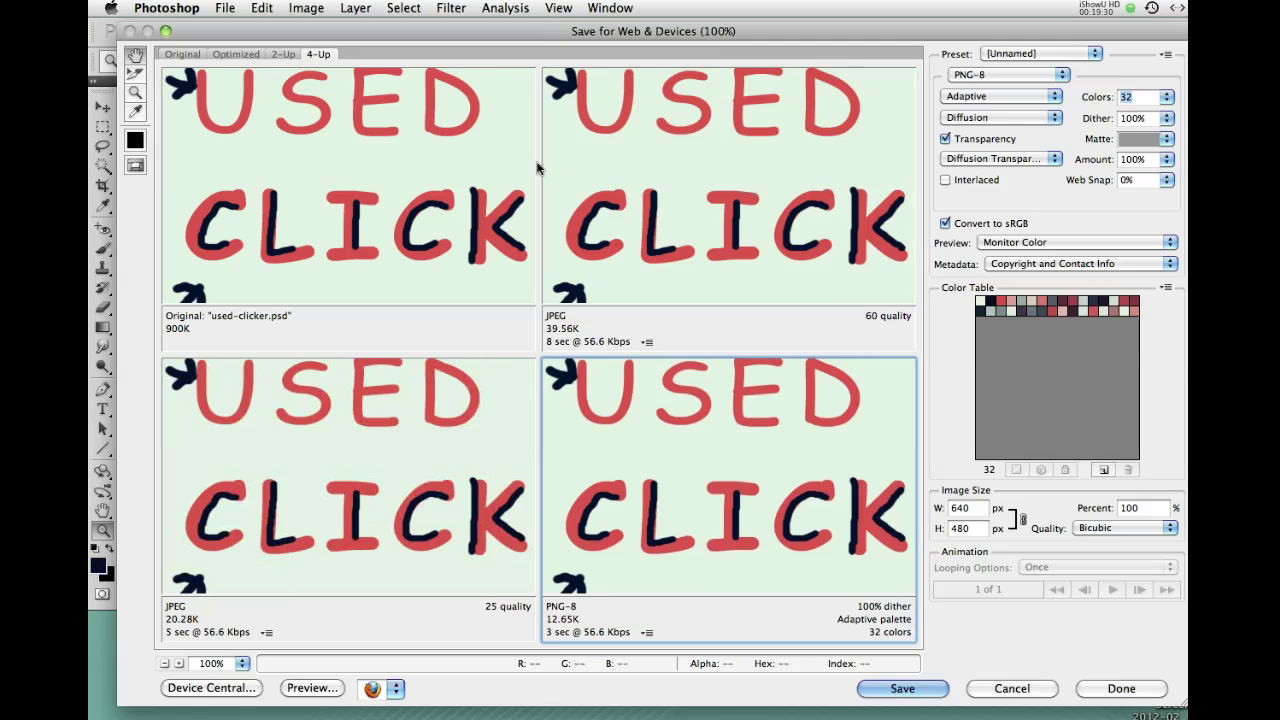
# - Try a quality of 62 on the 60-quality JPEG preview and return it to 60
pyautogui.click(728, 180)
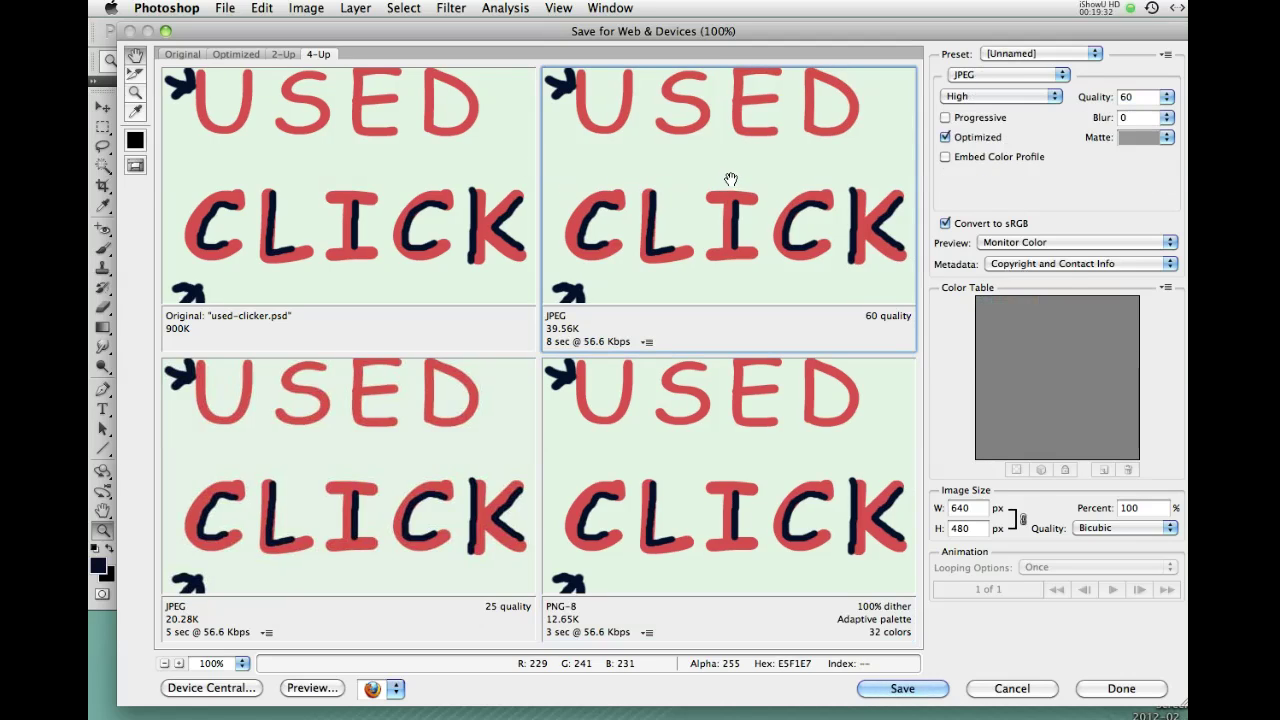
pyautogui.click(1166, 97)
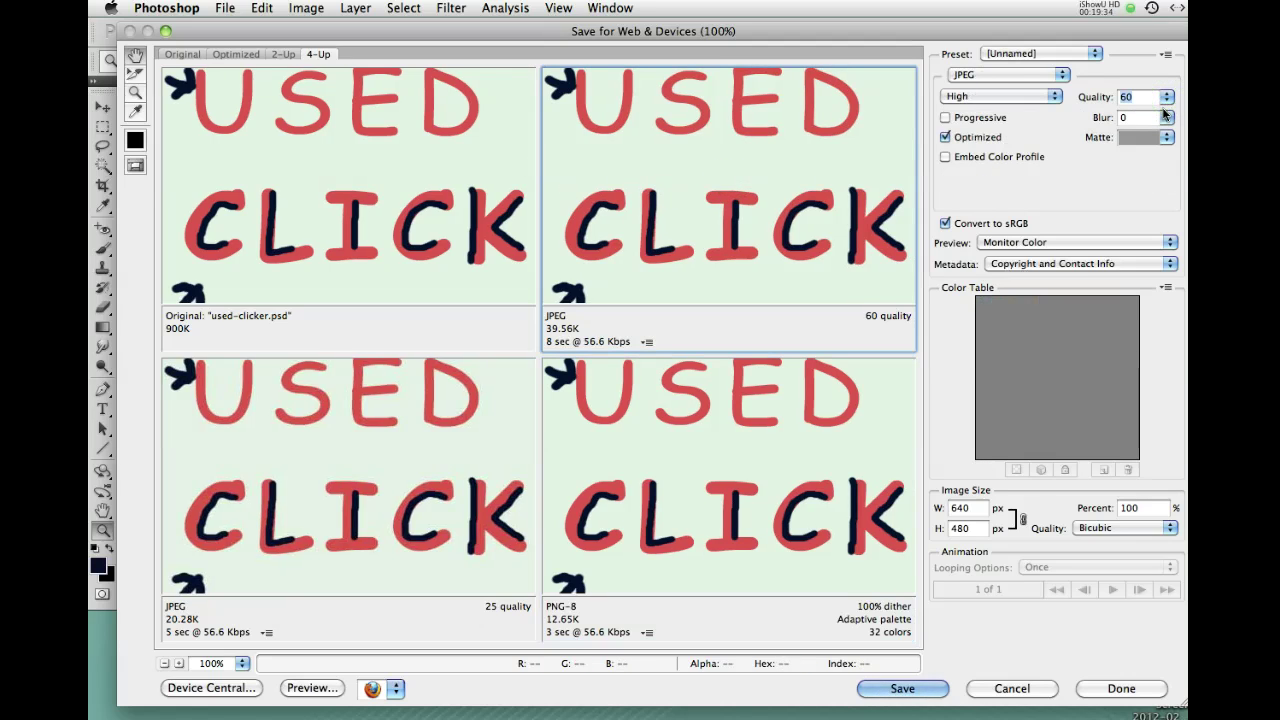
pyautogui.moveTo(1163, 103); pyautogui.dragTo(1133, 104)
pyautogui.press('Up')
pyautogui.press('Up')
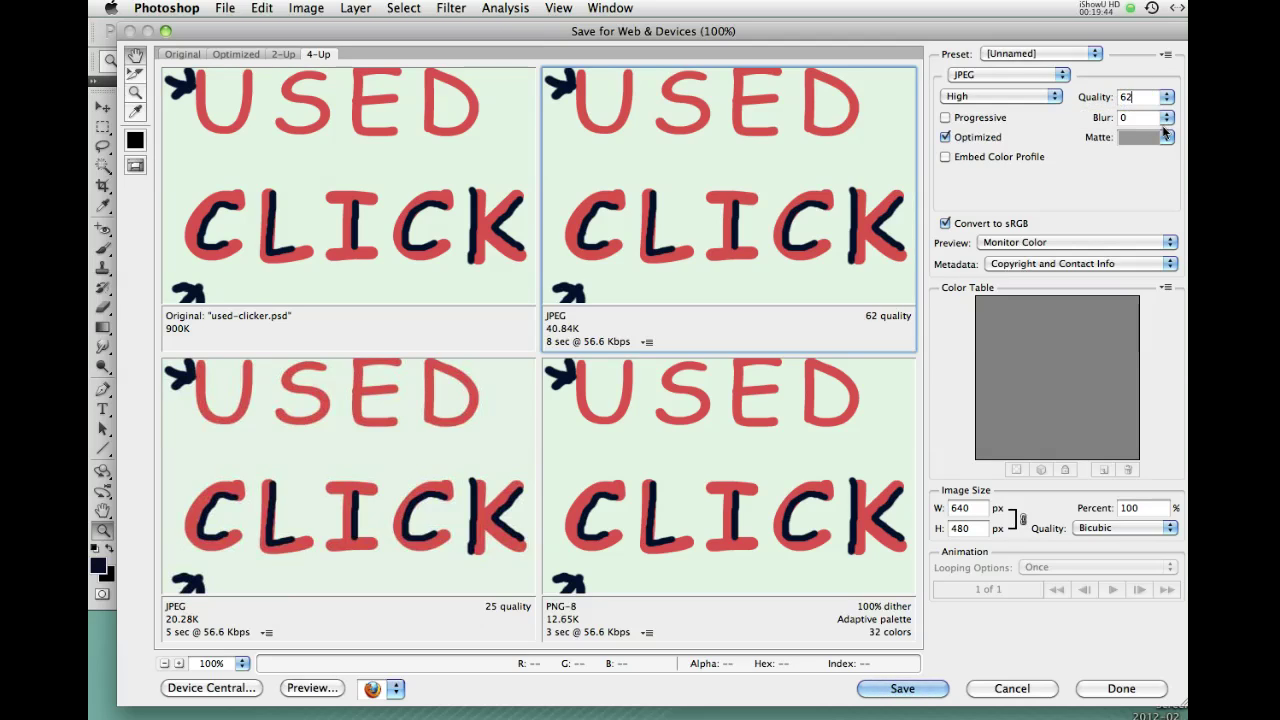
pyautogui.press('Down')
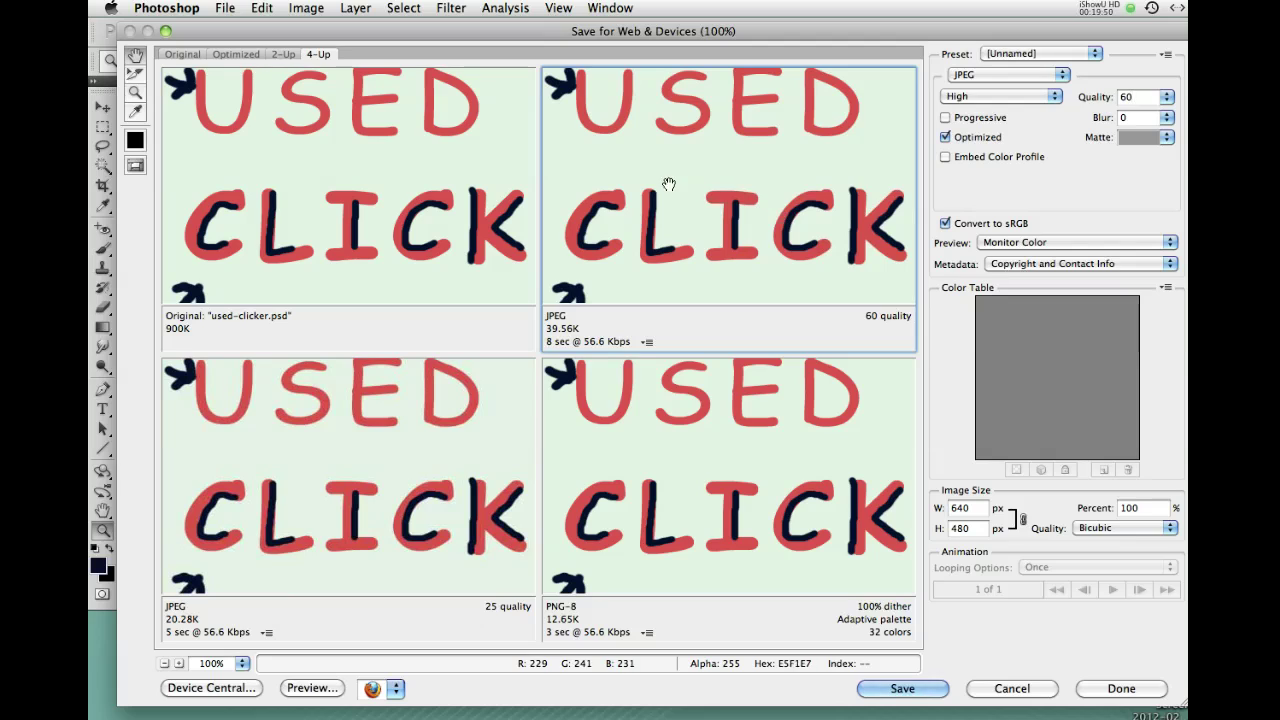
# - Save the 32-color PNG-8 version as used-clicker.png in the wk6-image-comp folder
pyautogui.click(612, 424)
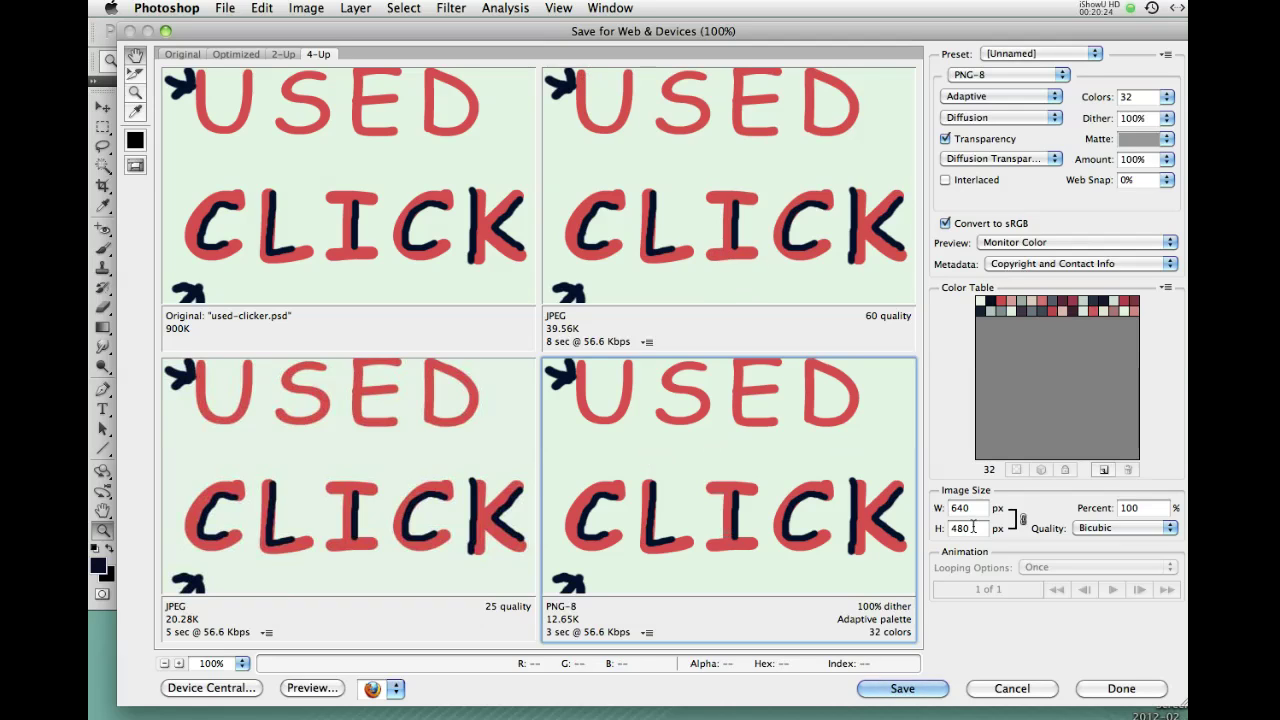
pyautogui.click(902, 688)
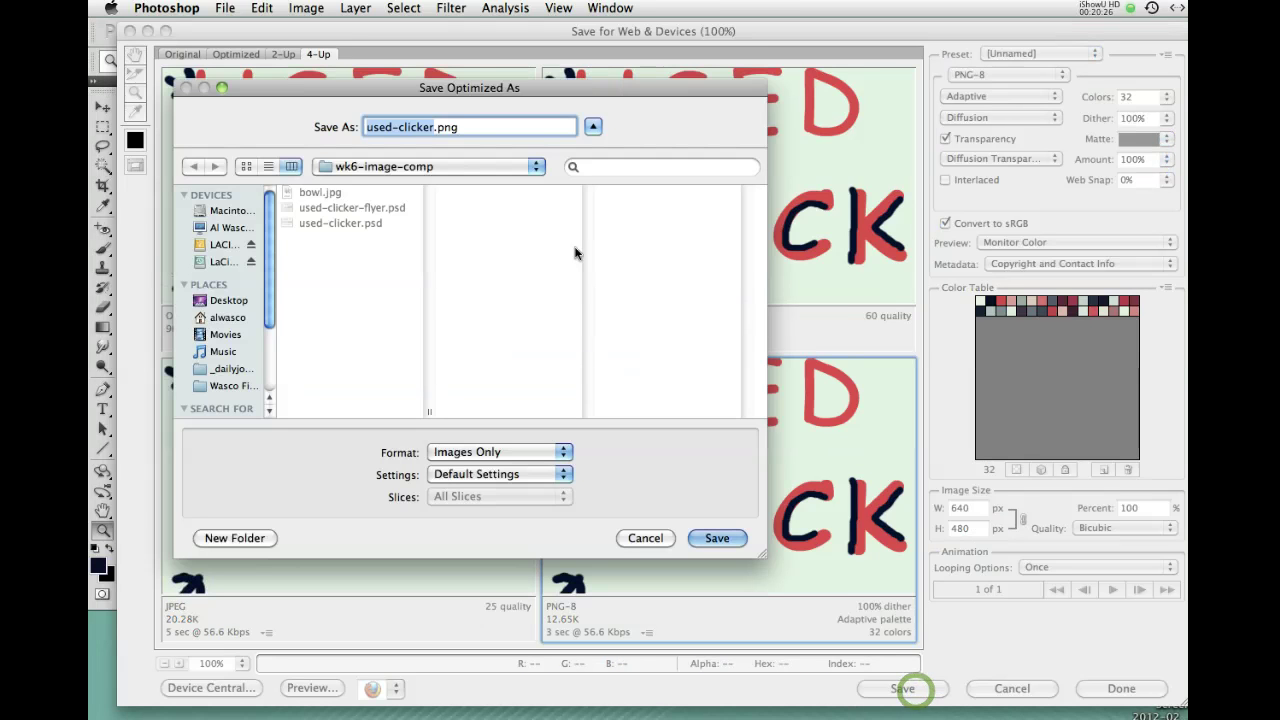
pyautogui.click(716, 538)
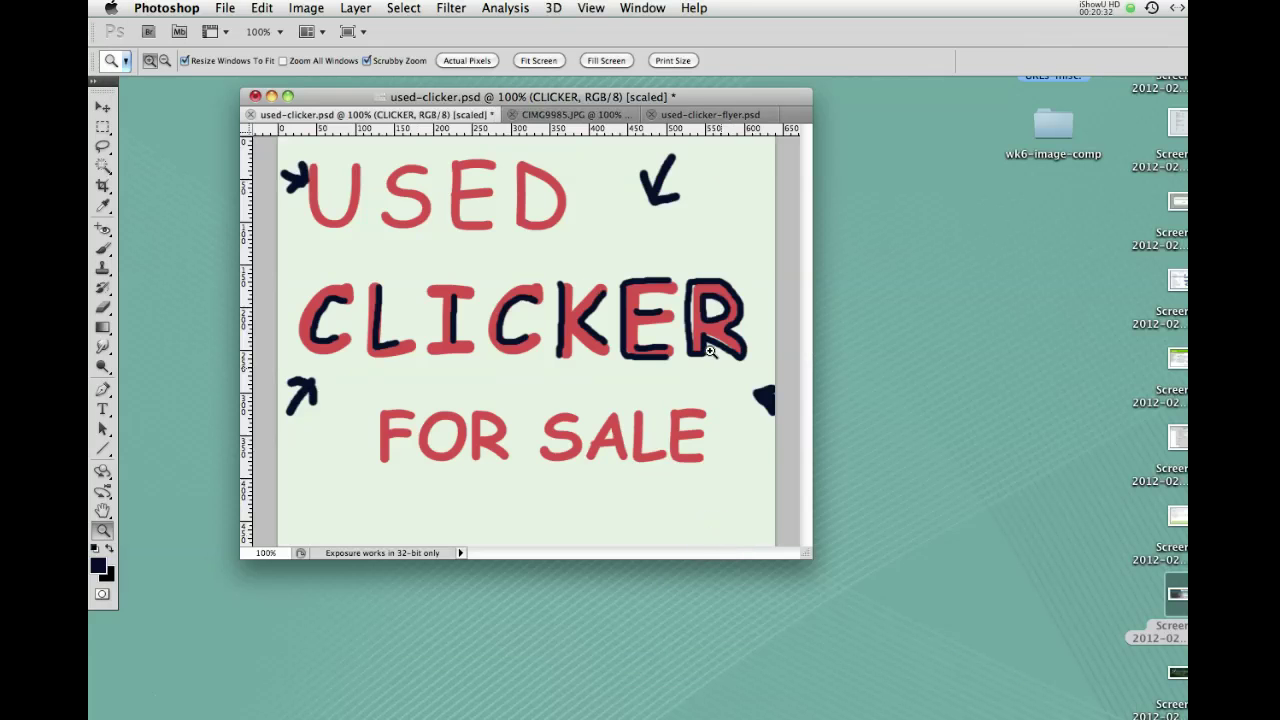
# - Bring the bowl photo CIMG9985.JPG to the front and reposition its document window on the desktop
pyautogui.click(640, 8)
pyautogui.moveTo(590, 8)
pyautogui.moveTo(642, 8)
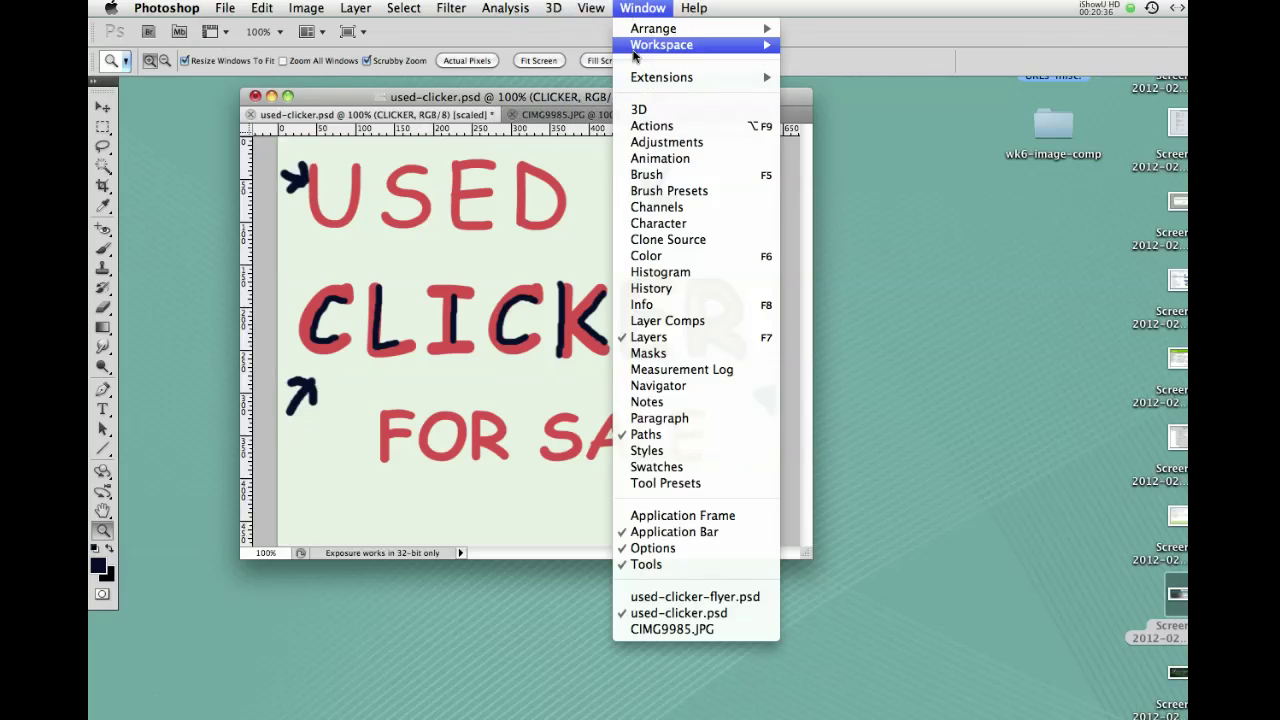
pyautogui.click(643, 628)
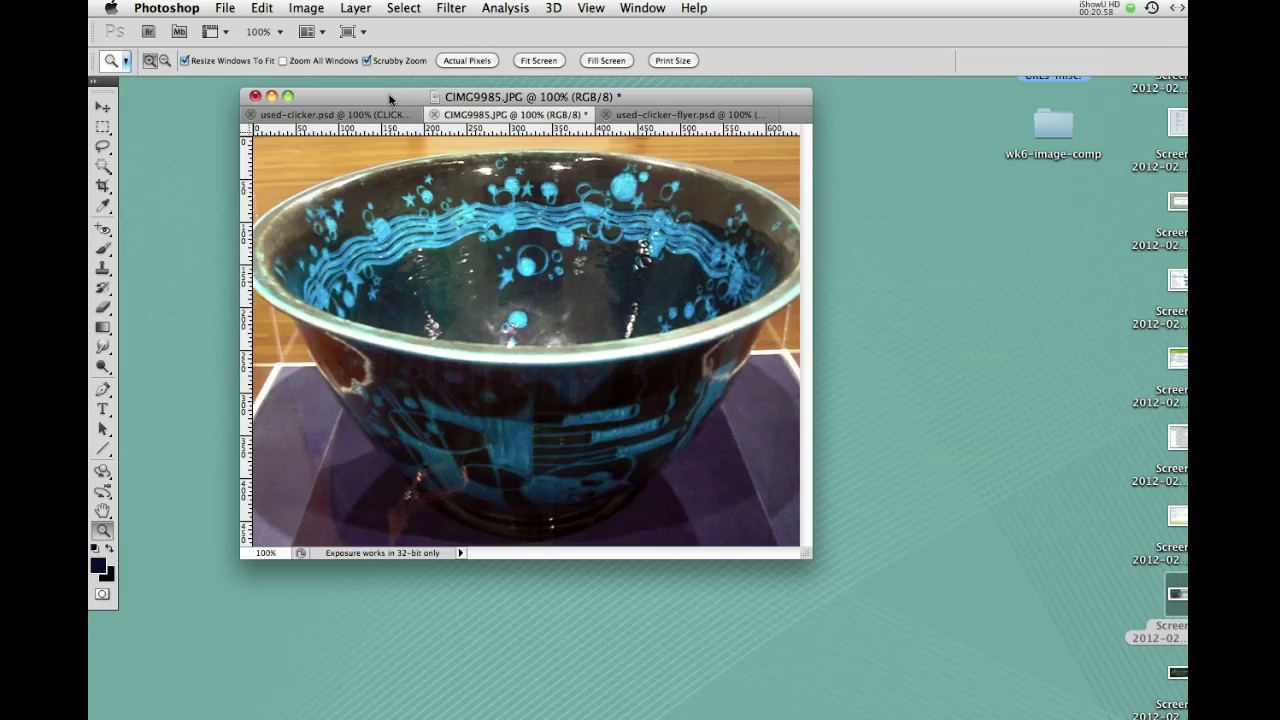
pyautogui.moveTo(389, 99); pyautogui.dragTo(382, 88)
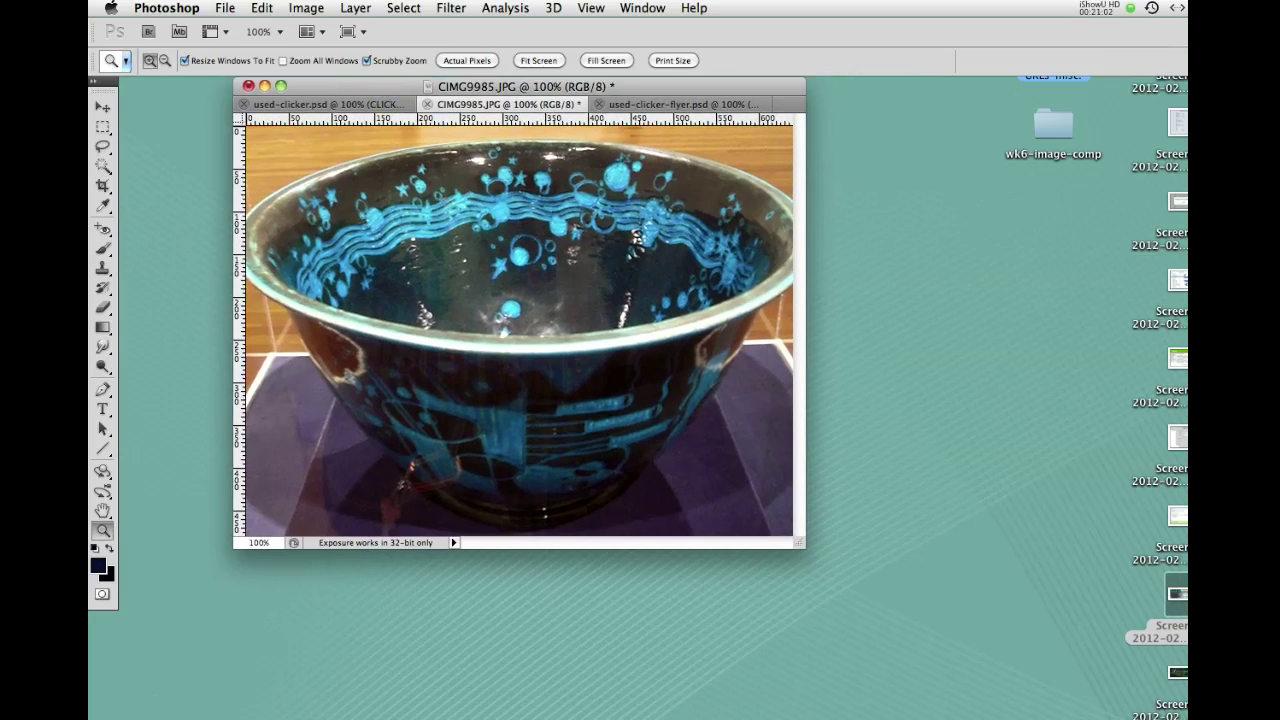
pyautogui.moveTo(384, 92); pyautogui.dragTo(372, 88)
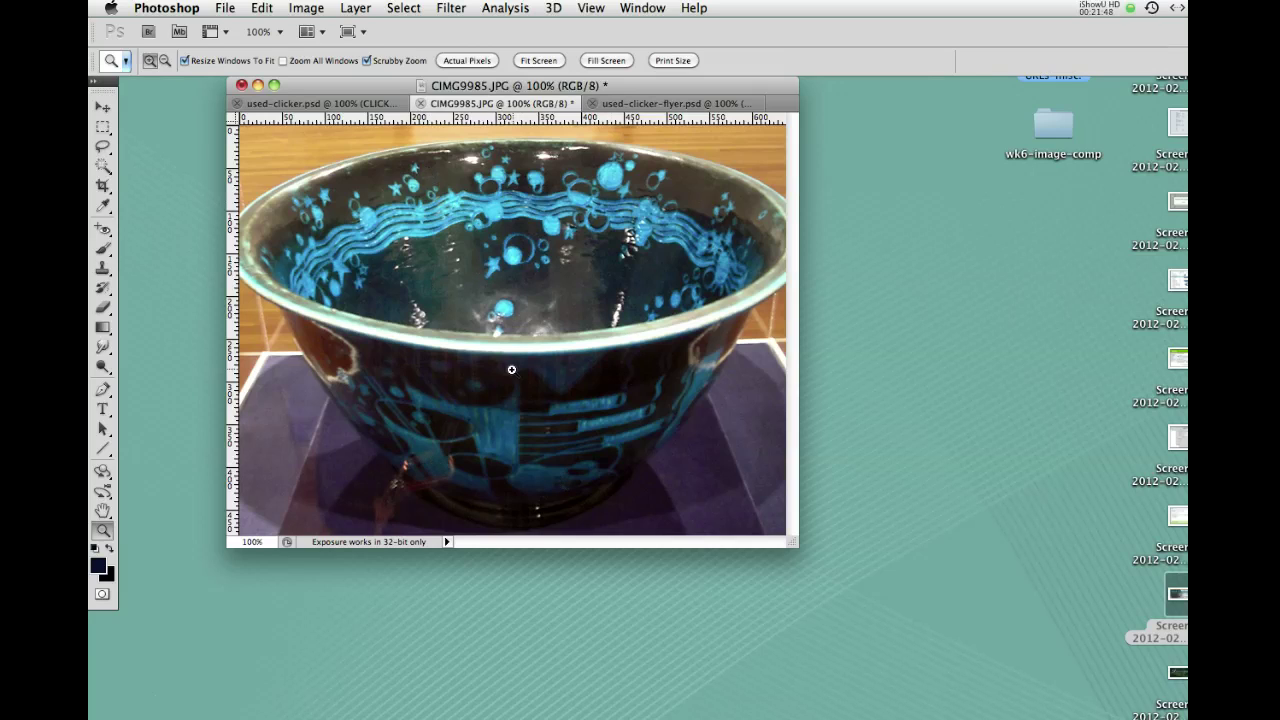
pyautogui.moveTo(379, 86); pyautogui.dragTo(420, 88)
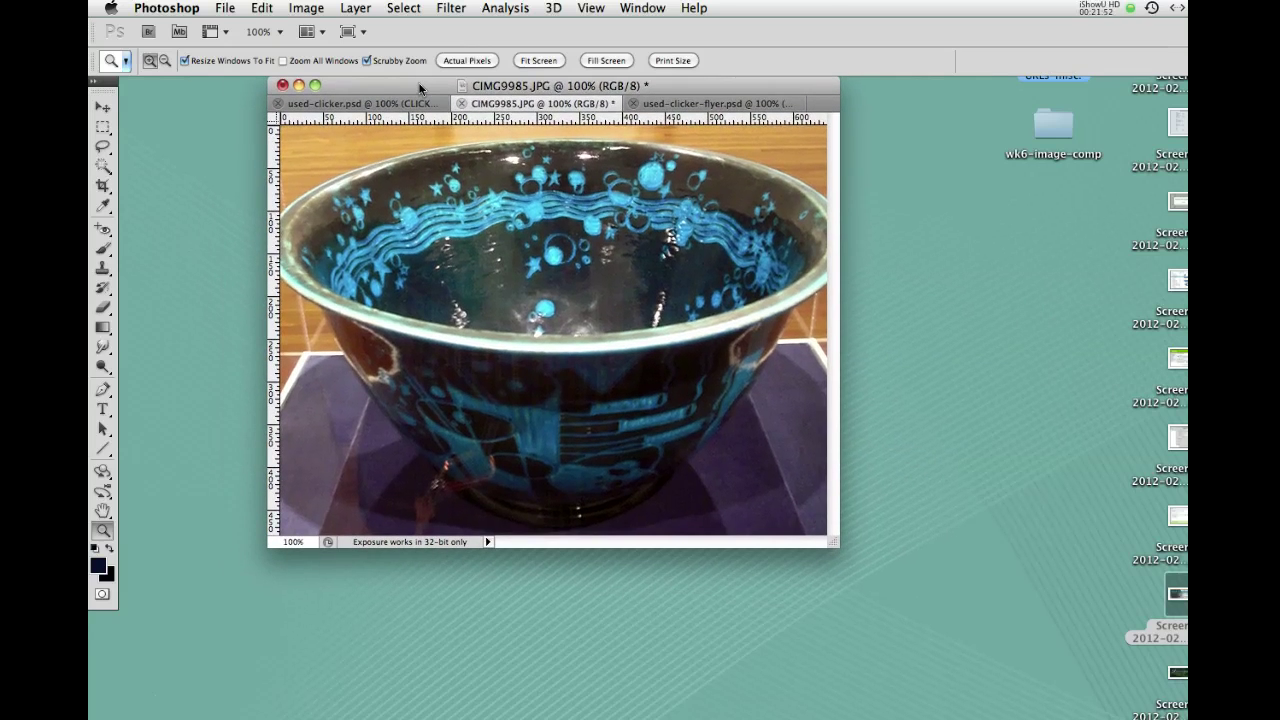